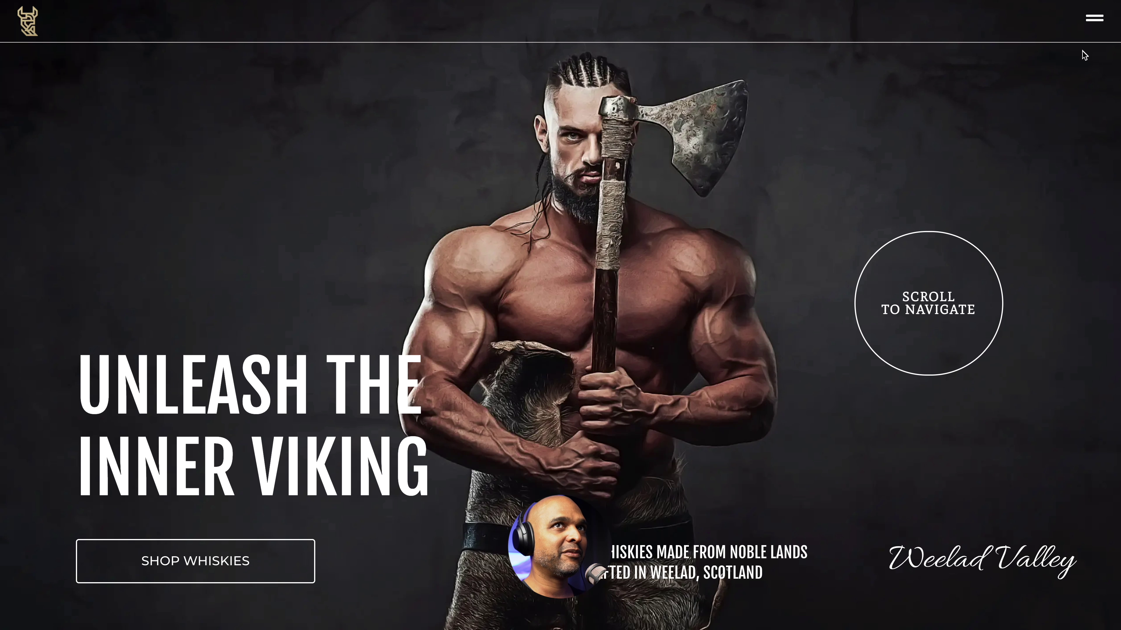
Preview the Viking landing page's navigation menu at desktop, iPad and iPhone 6/7/8 Plus sizes
left_click(1091, 22)
scroll(1092, 24, "down", 5)
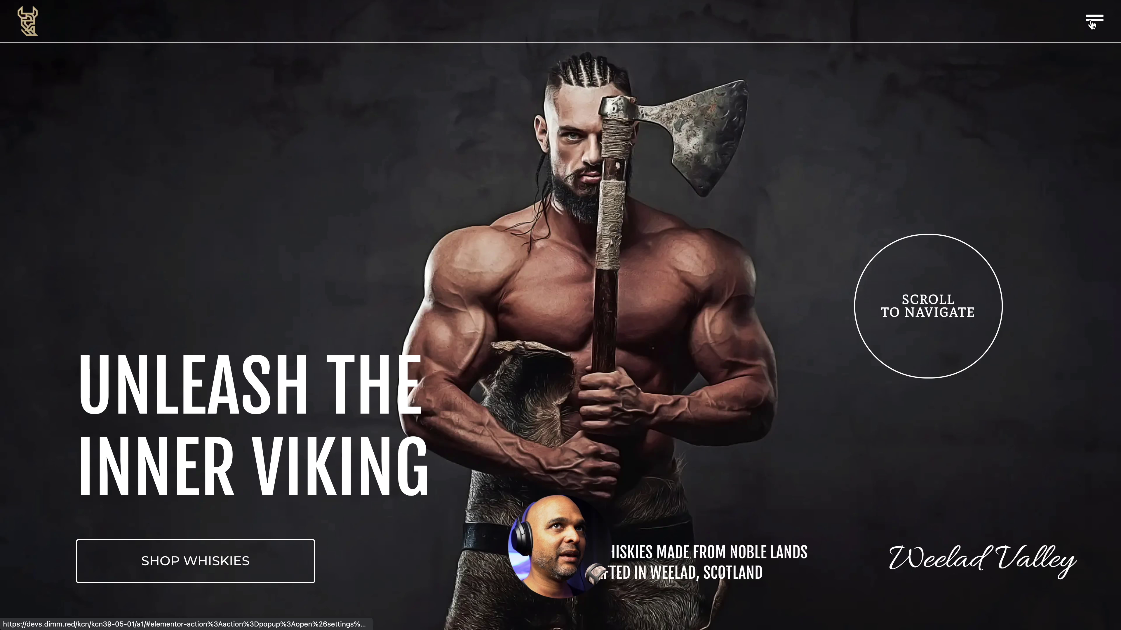
left_click(1091, 23)
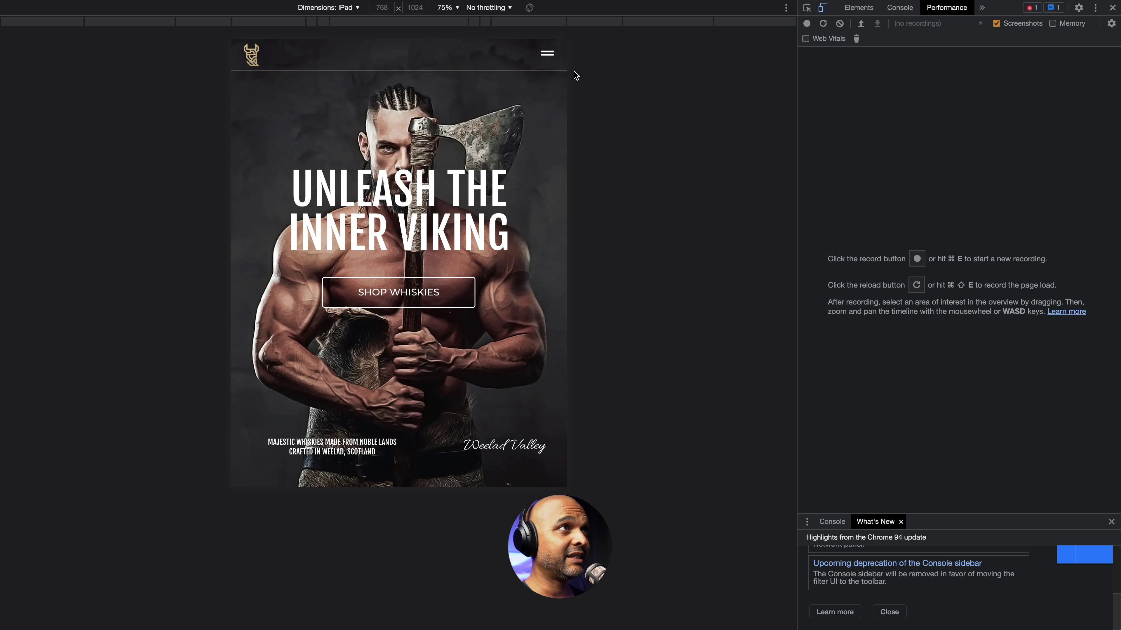
left_click(547, 53)
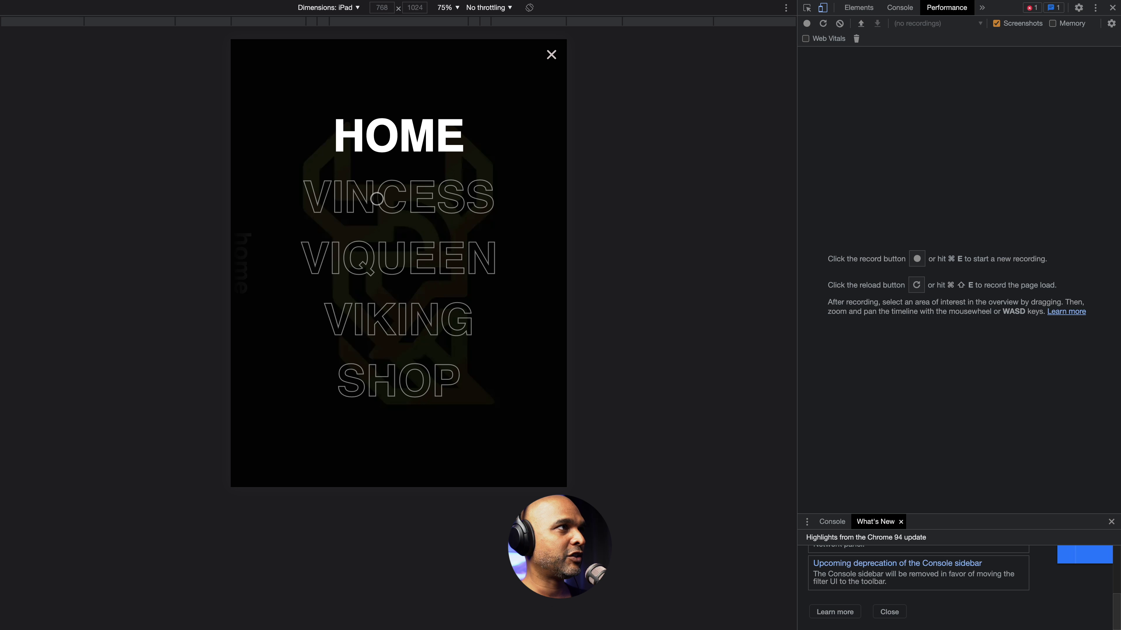
left_click(370, 200)
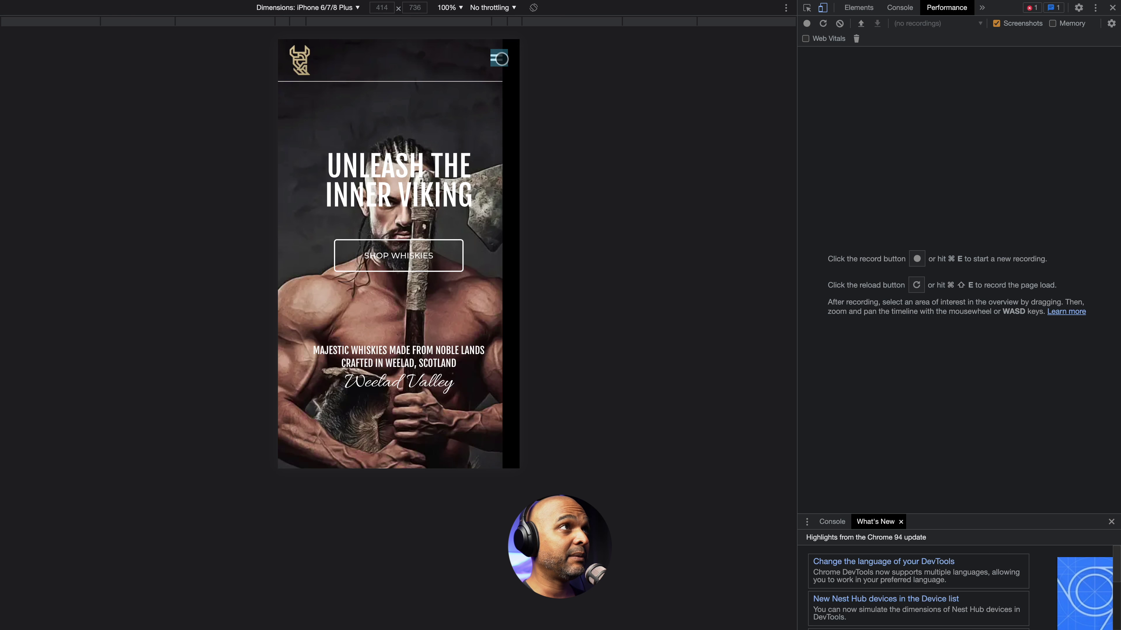
left_click(499, 56)
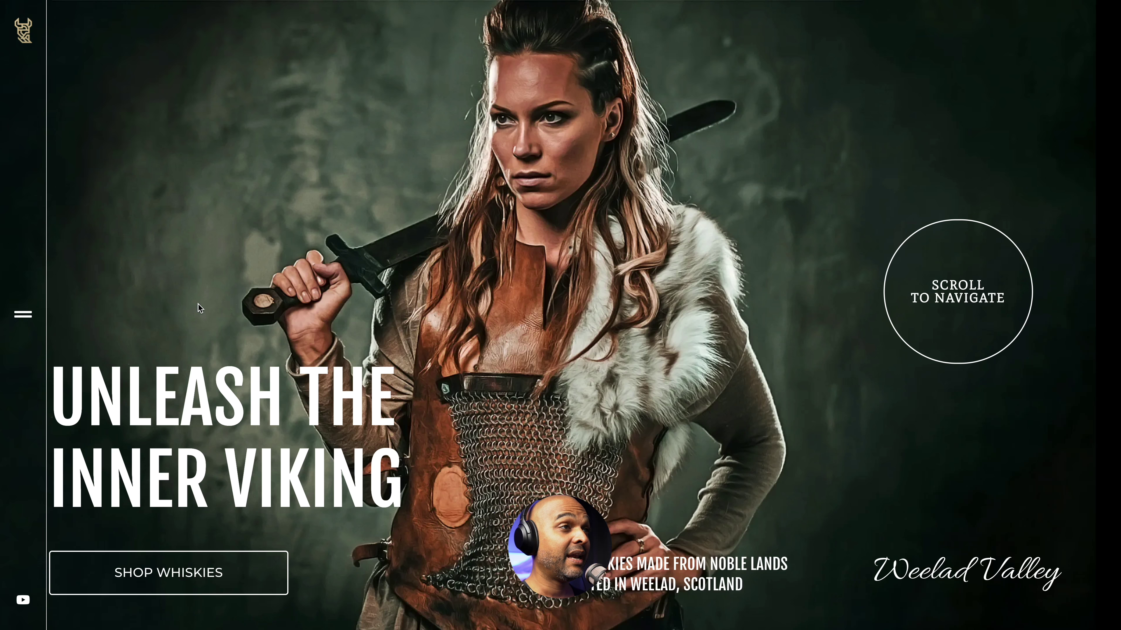
Look through the landing page version with the vertical side header and open the menu of the top-header version
scroll(201, 308, "down", 10)
scroll(200, 308, "down", 15)
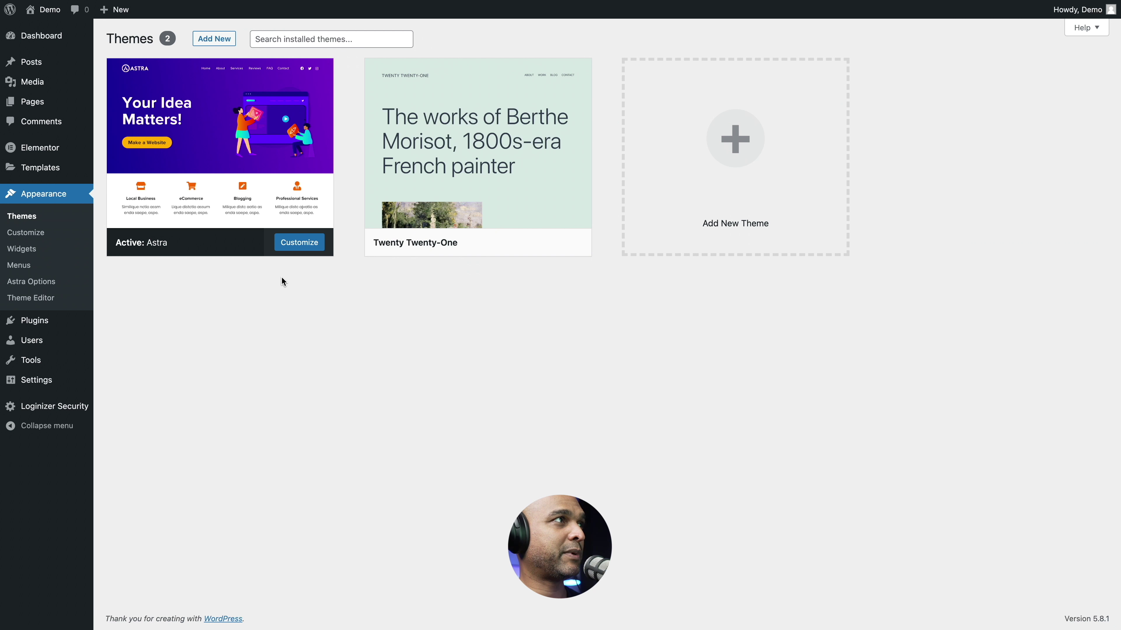
mouse_move(218, 169)
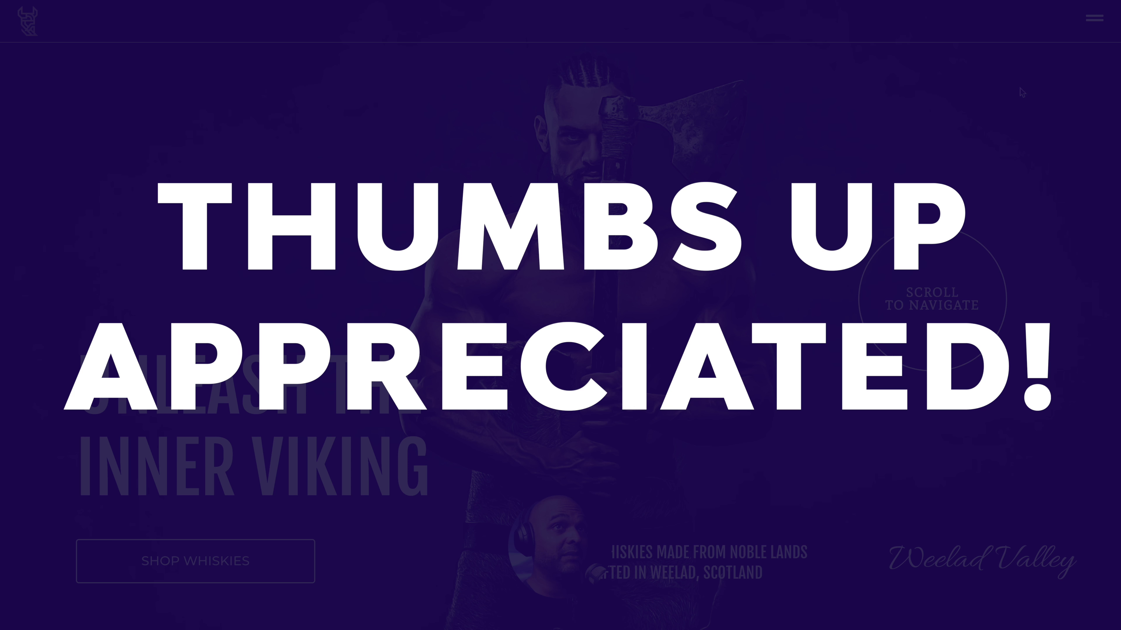
left_click(1094, 18)
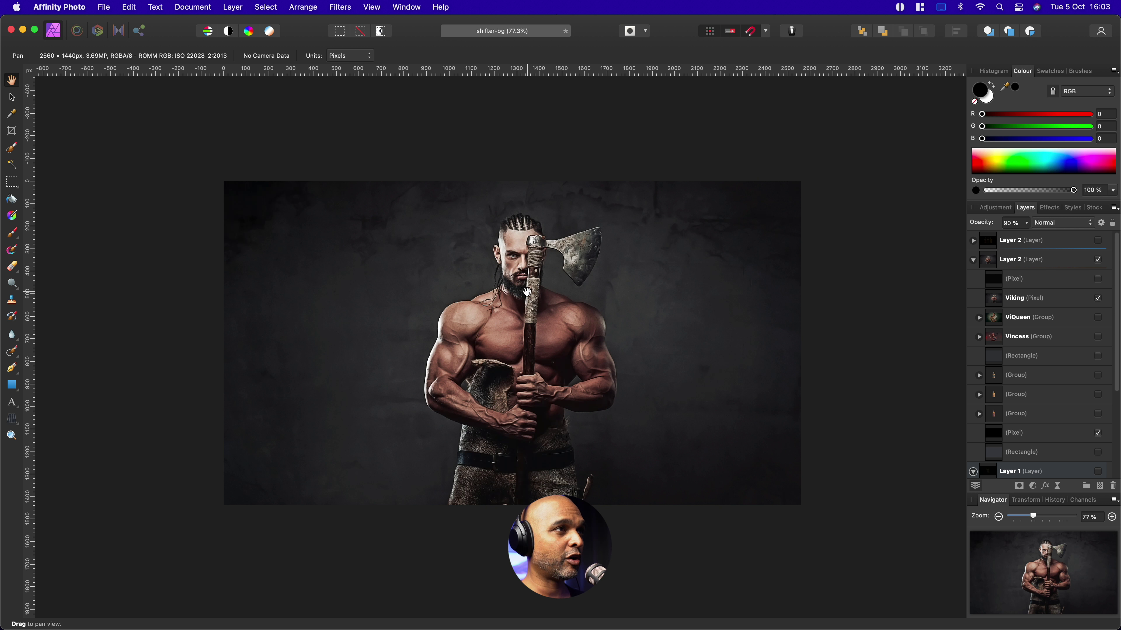
Export the whole Viking image as a 2560 × 1440 px JPEG at quality 100, named 1 - original, into the optimize folder
scroll(532, 320, "right", 3)
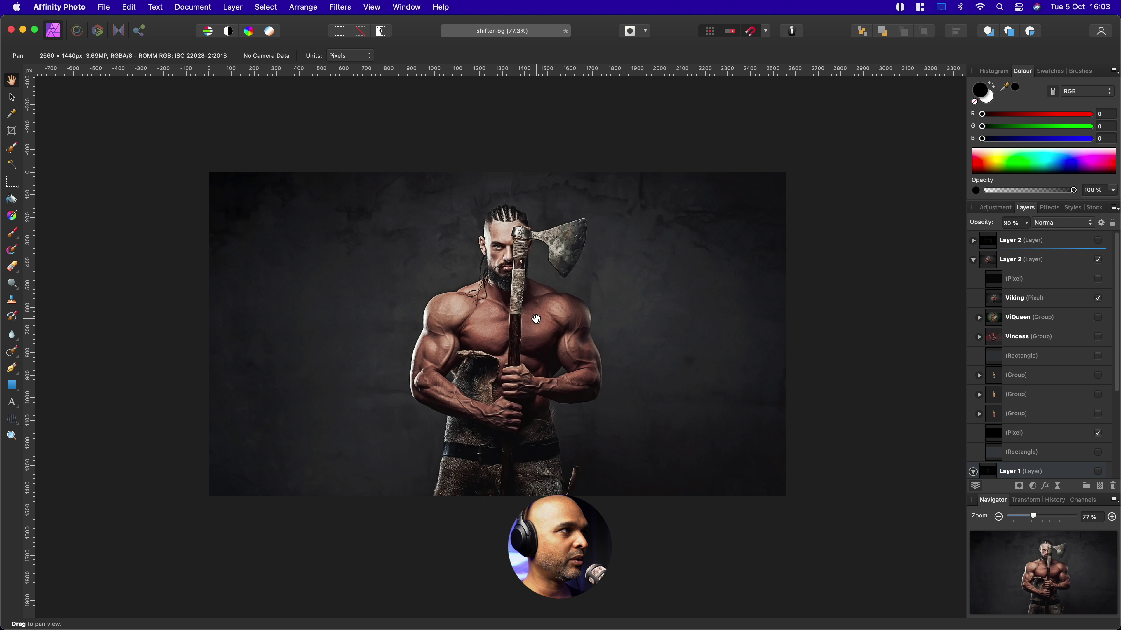
key("super+alt+shift+s")
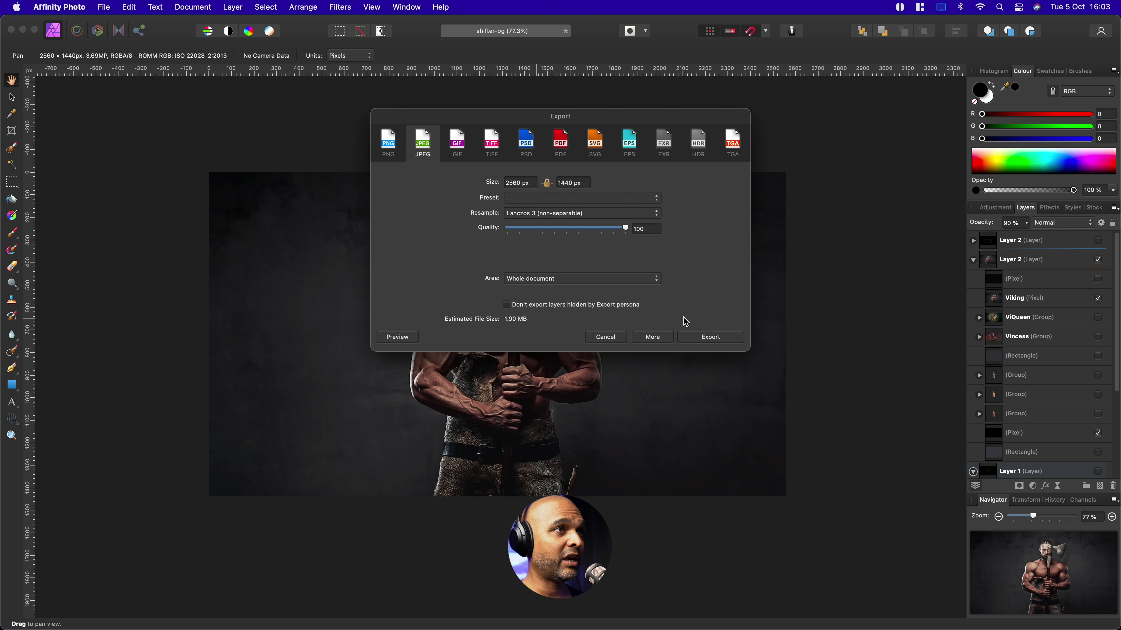
left_click(700, 336)
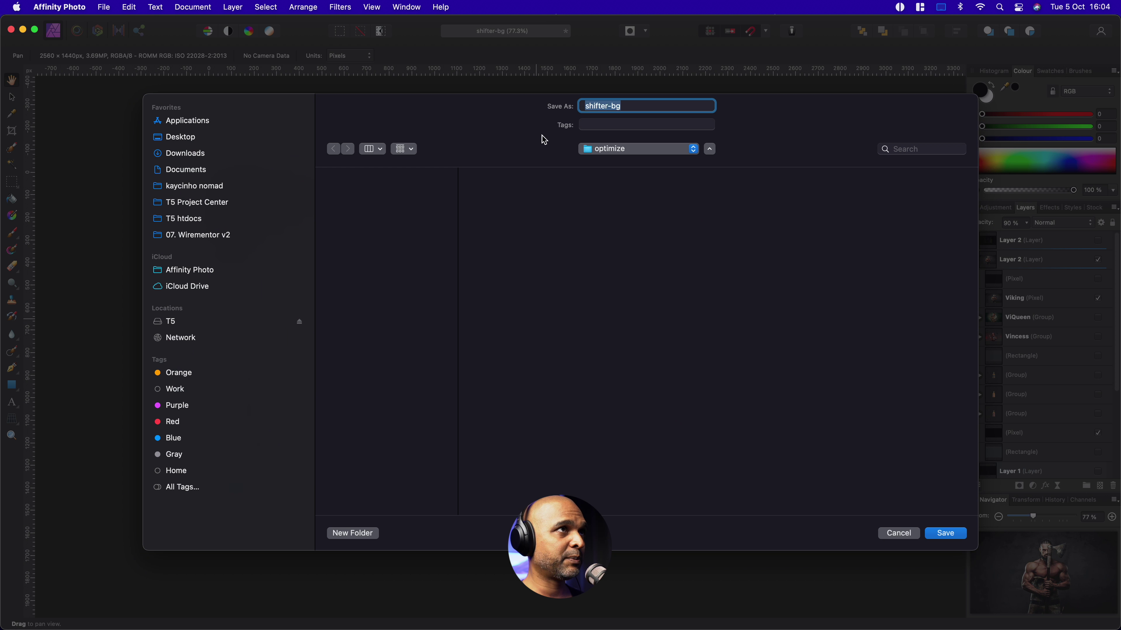
type("1 - original")
key("Return")
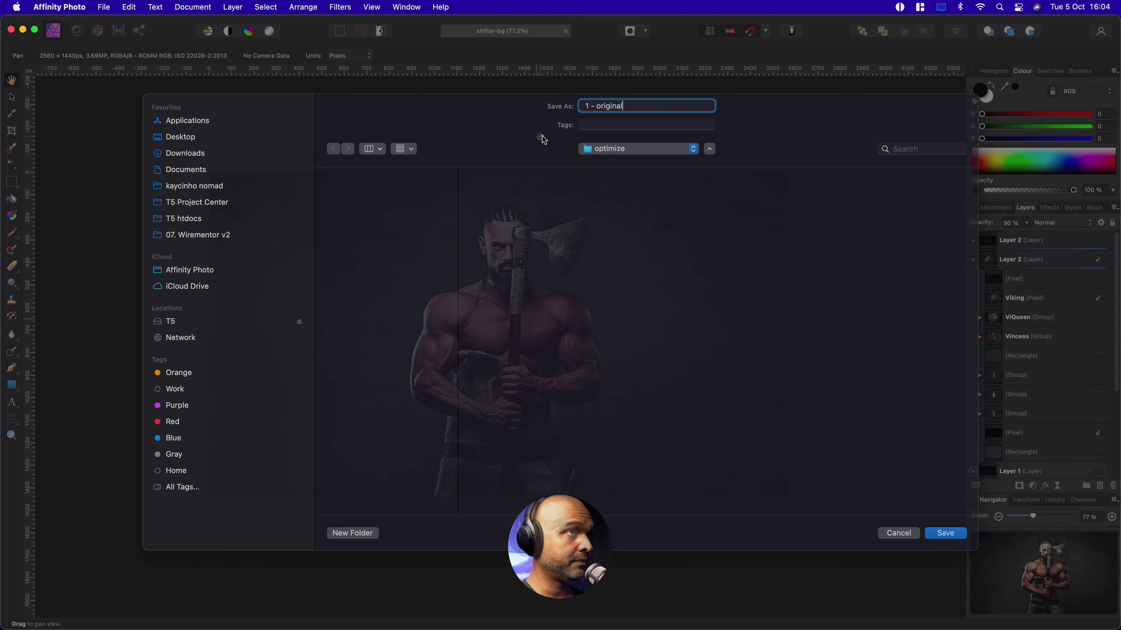
Switch to Finder, check the details of 1 - original.jpg and load the file into Squoosh in Brave
key("super+Tab")
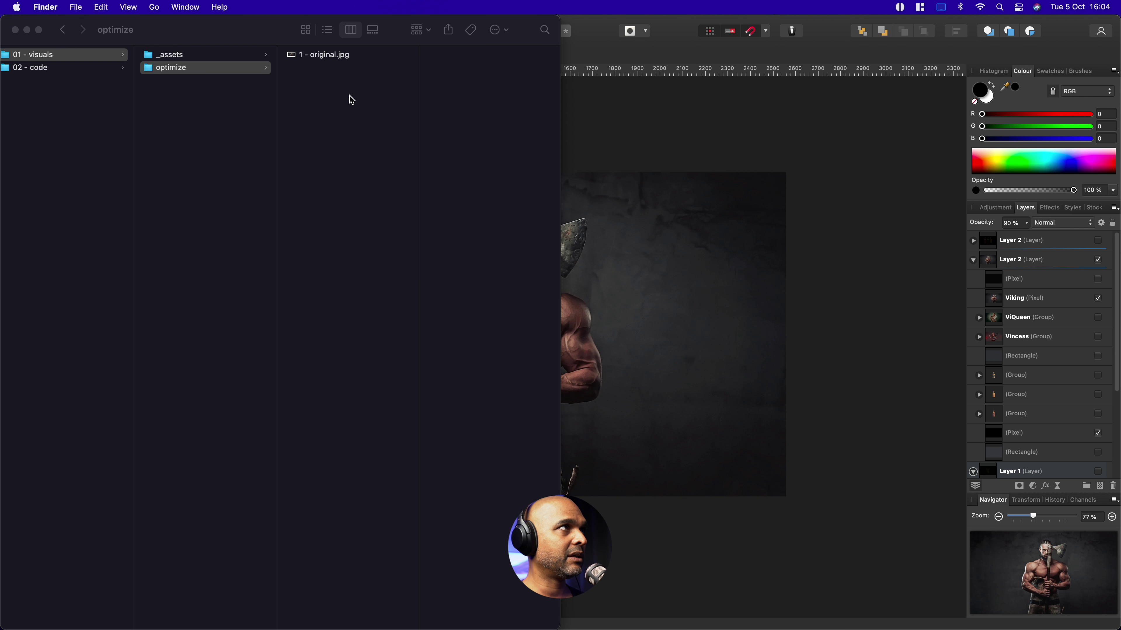
left_click(312, 60)
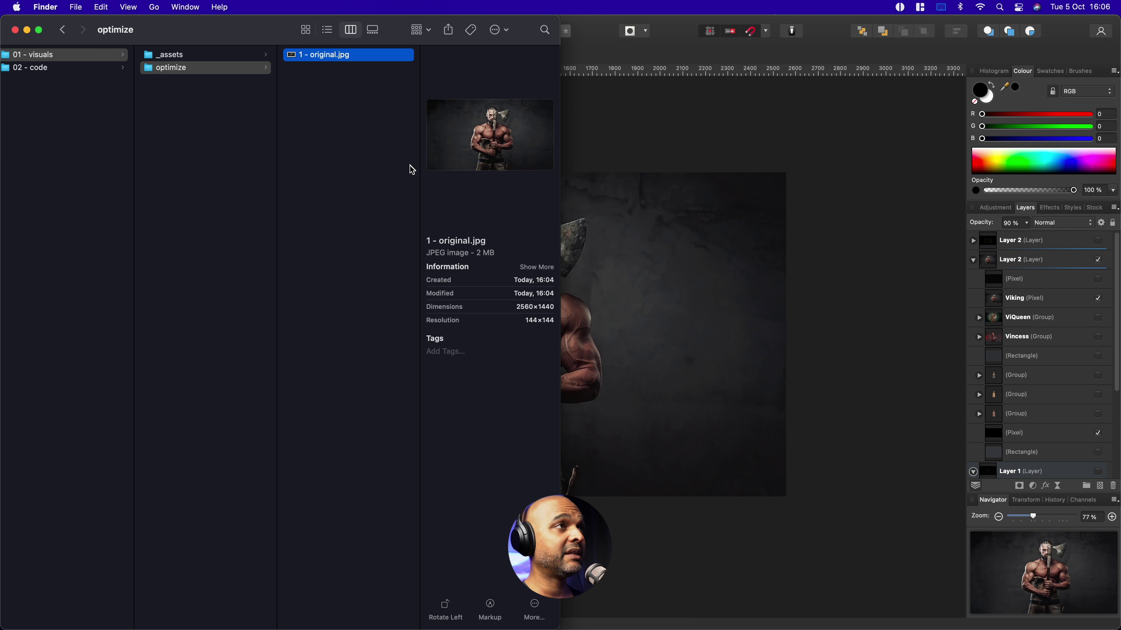
key("super+Tab")
key("super+Tab")
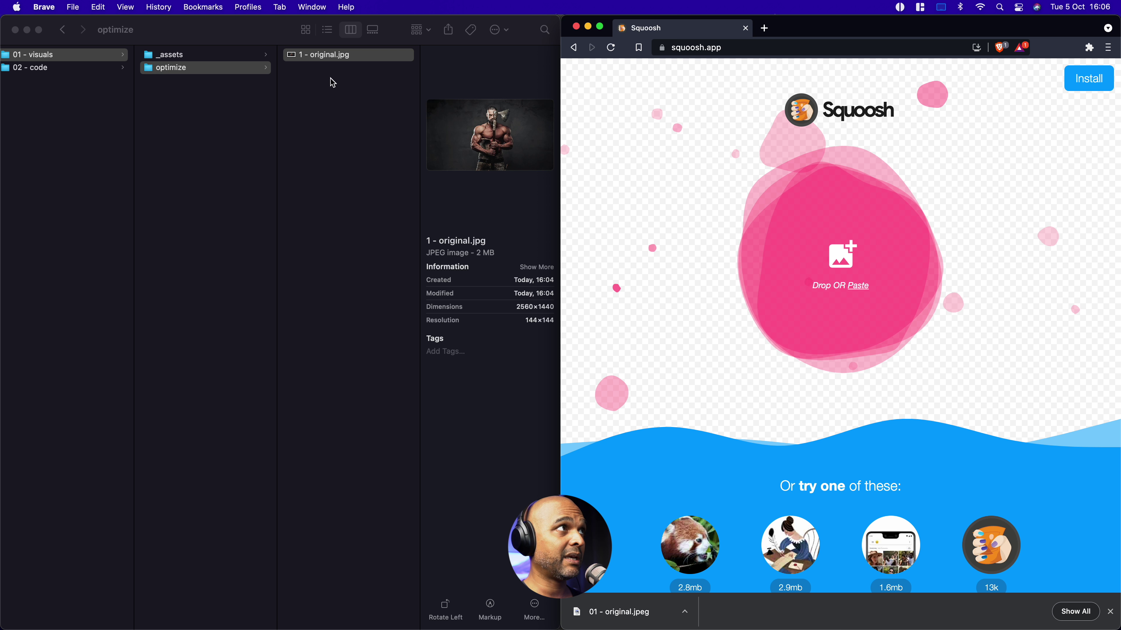
left_click_drag(305, 54, 799, 258)
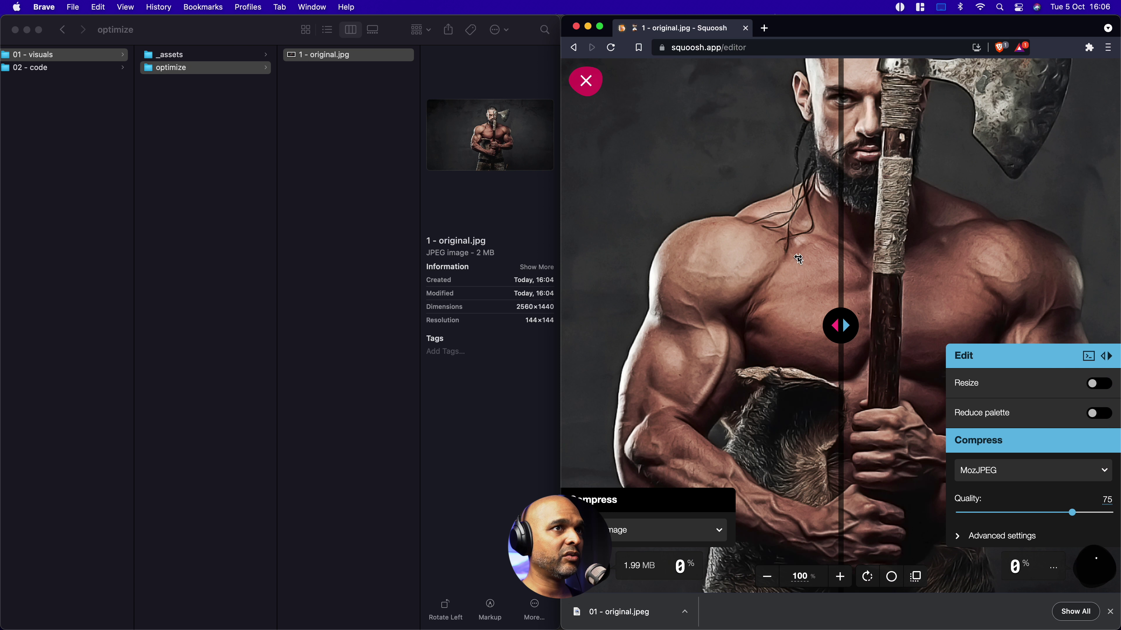
Set the compression to WebP with quality 80 and compare the compressed image with the original
left_click(1011, 476)
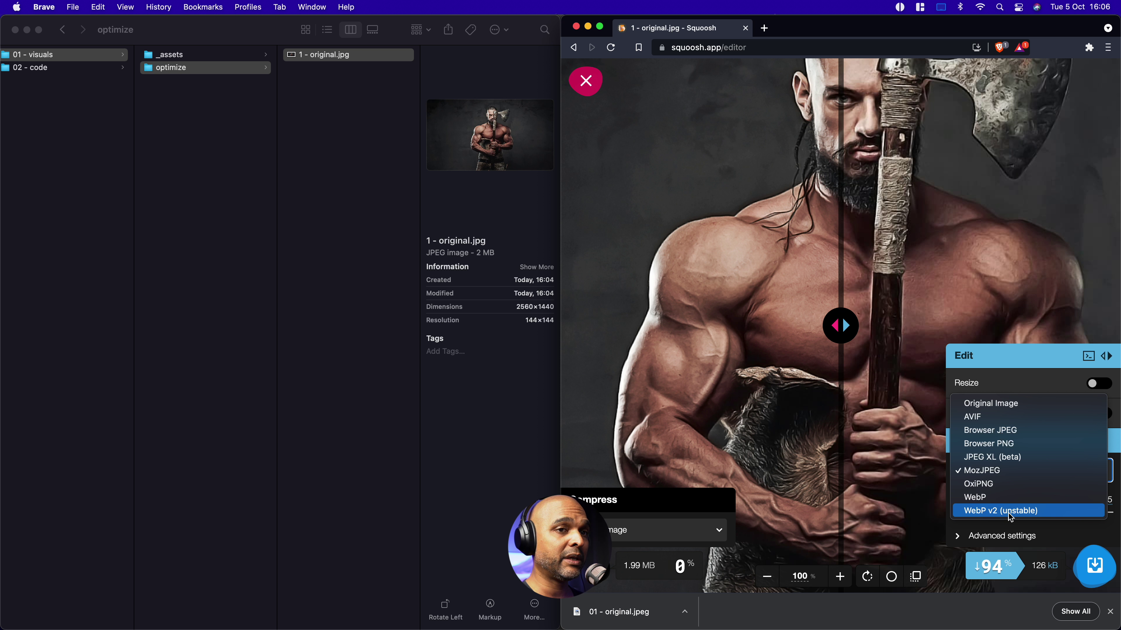
left_click(976, 499)
double_click(1107, 477)
type("80")
key("Return")
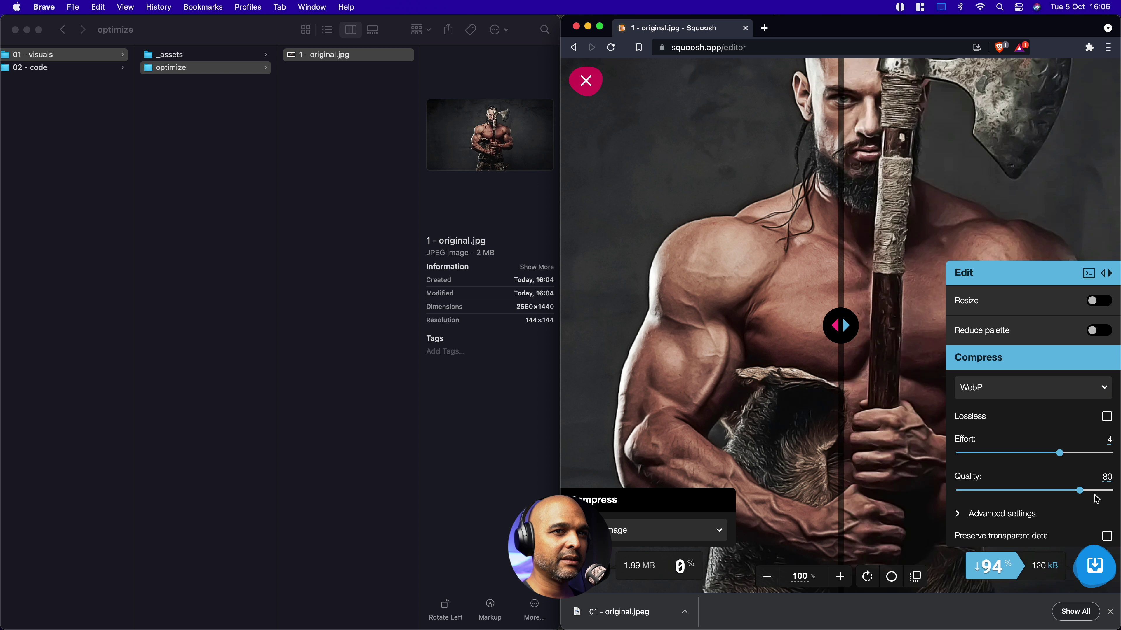
left_click_drag(840, 325, 869, 273)
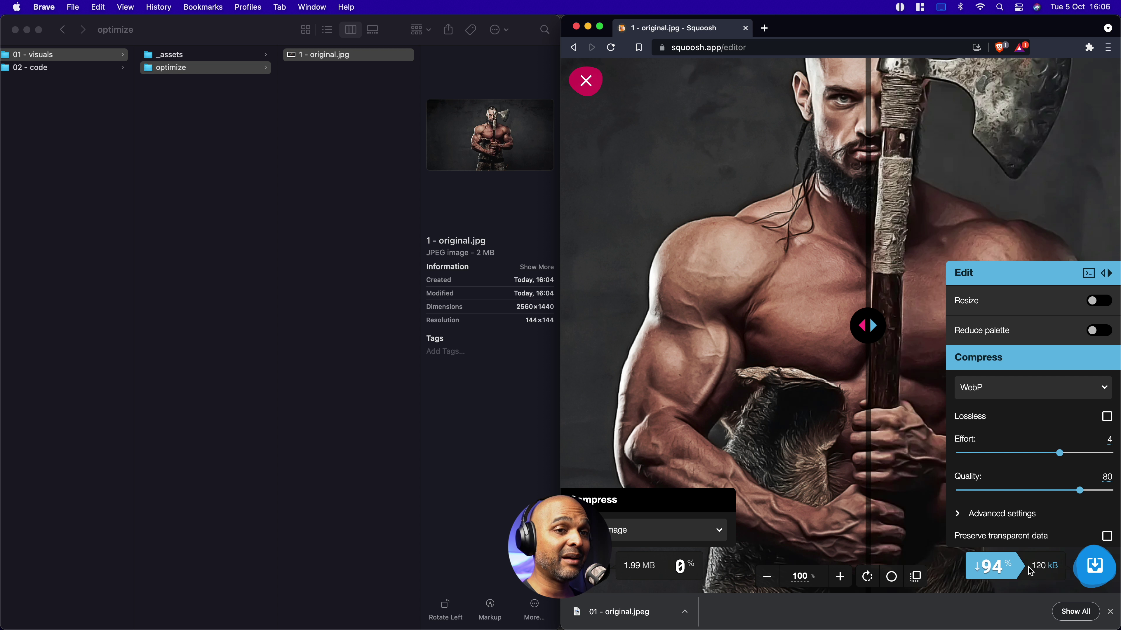
Save the compressed image as 2 - optimized in the optimize folder and compare both files' details in Finder
left_click(1099, 574)
type("2 - optimized")
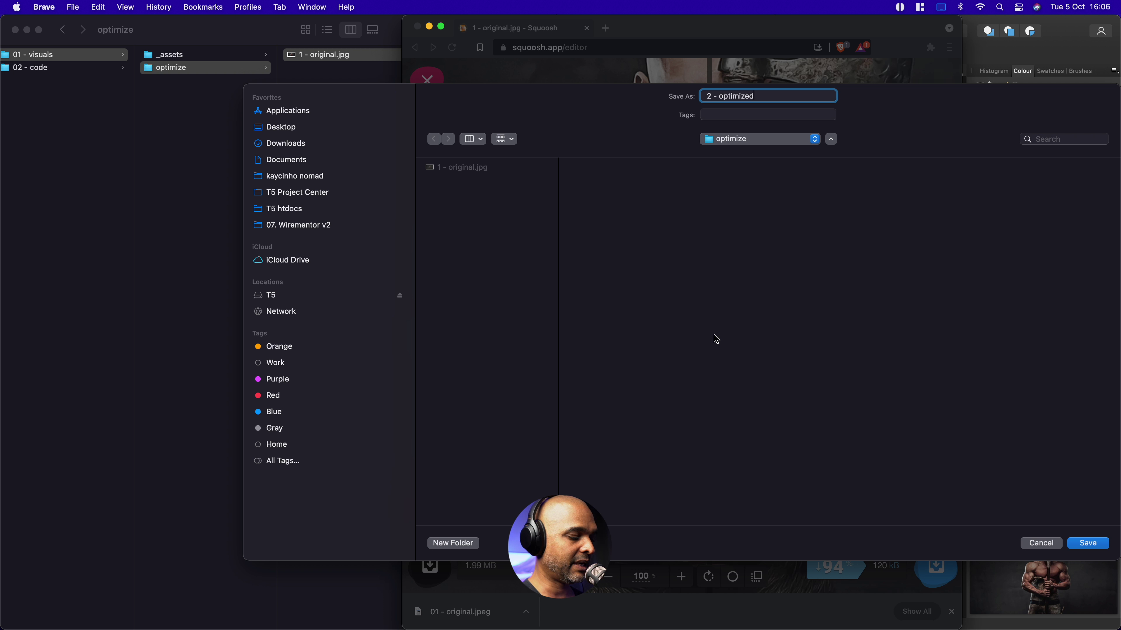
left_click(1087, 543)
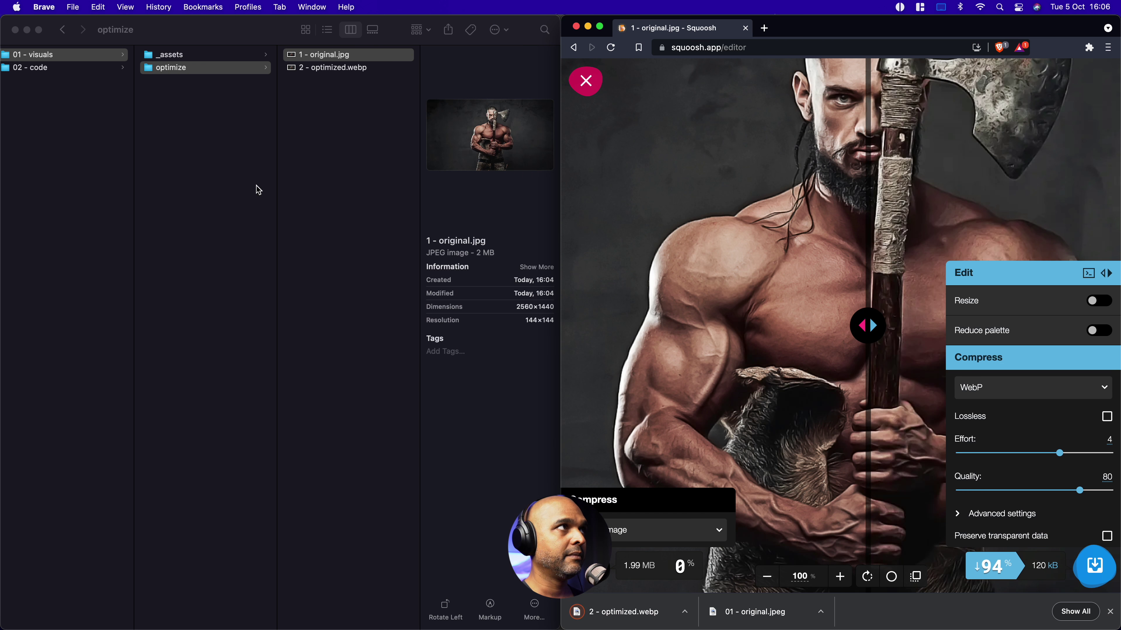
left_click(296, 54)
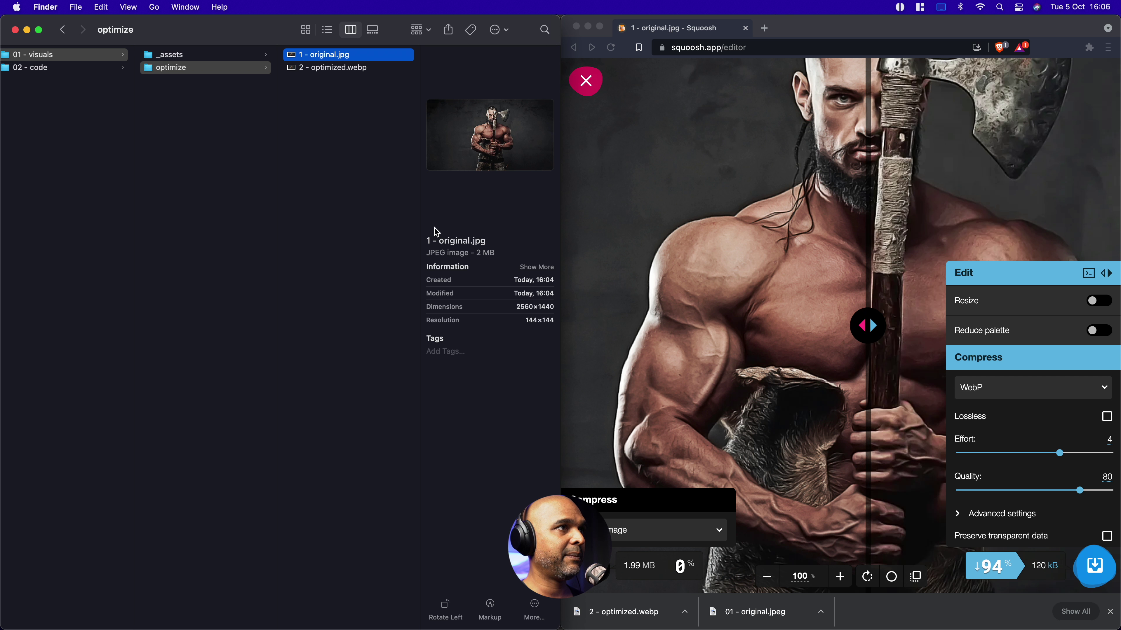
left_click(292, 67)
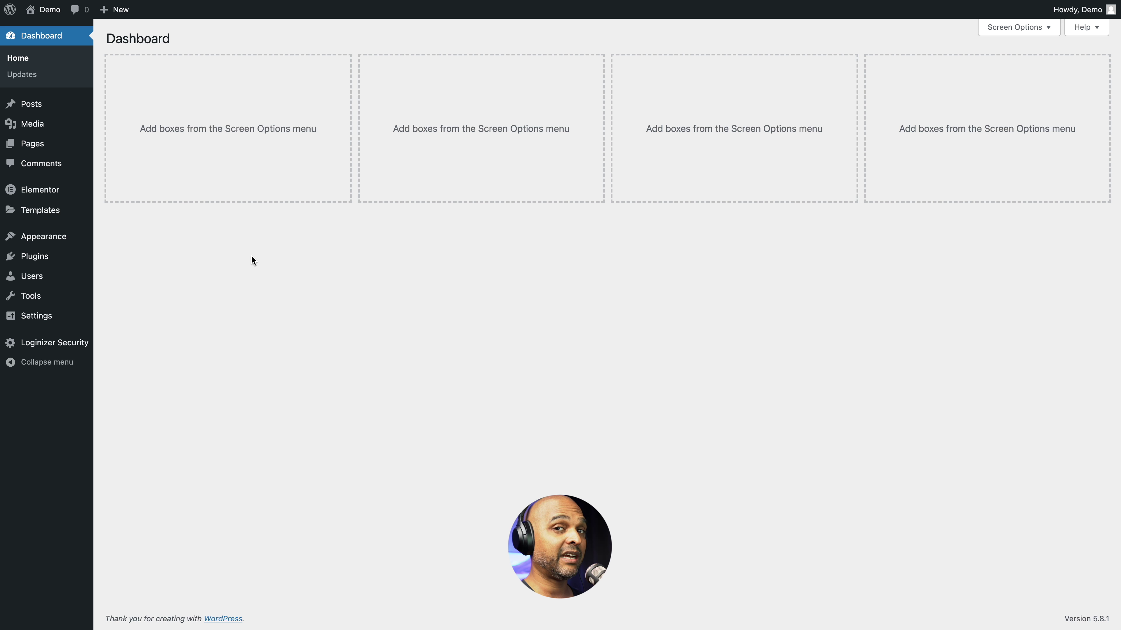
View the demo site's front page and open the footer templates in the WordPress Theme Builder
key("ctrl+Left")
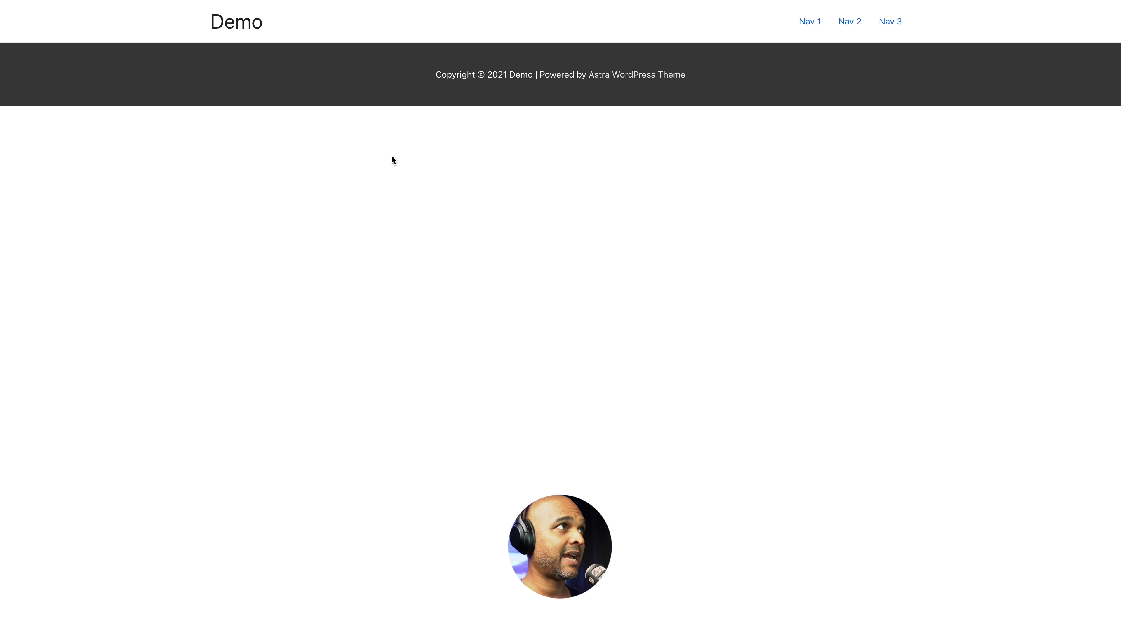
key("ctrl+Right")
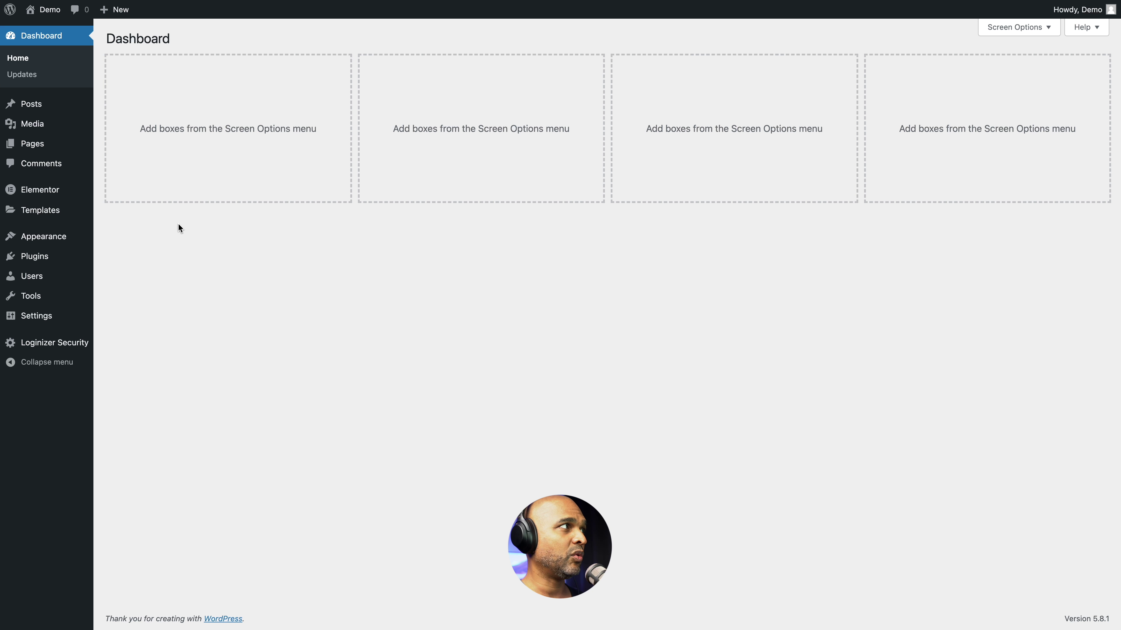
mouse_move(42, 210)
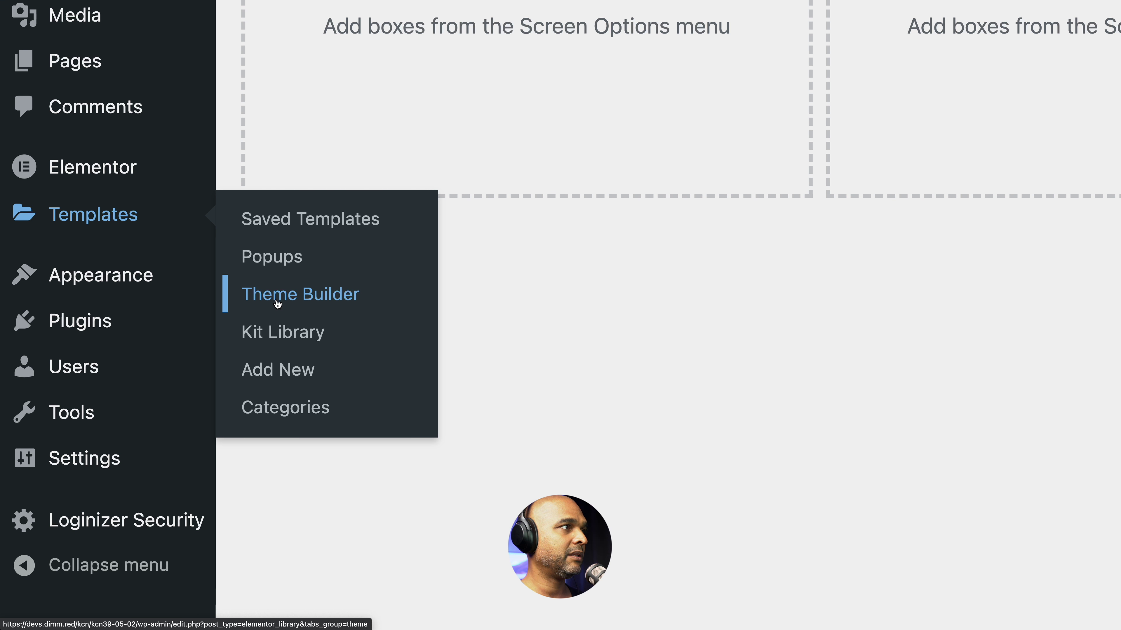
left_click(277, 304)
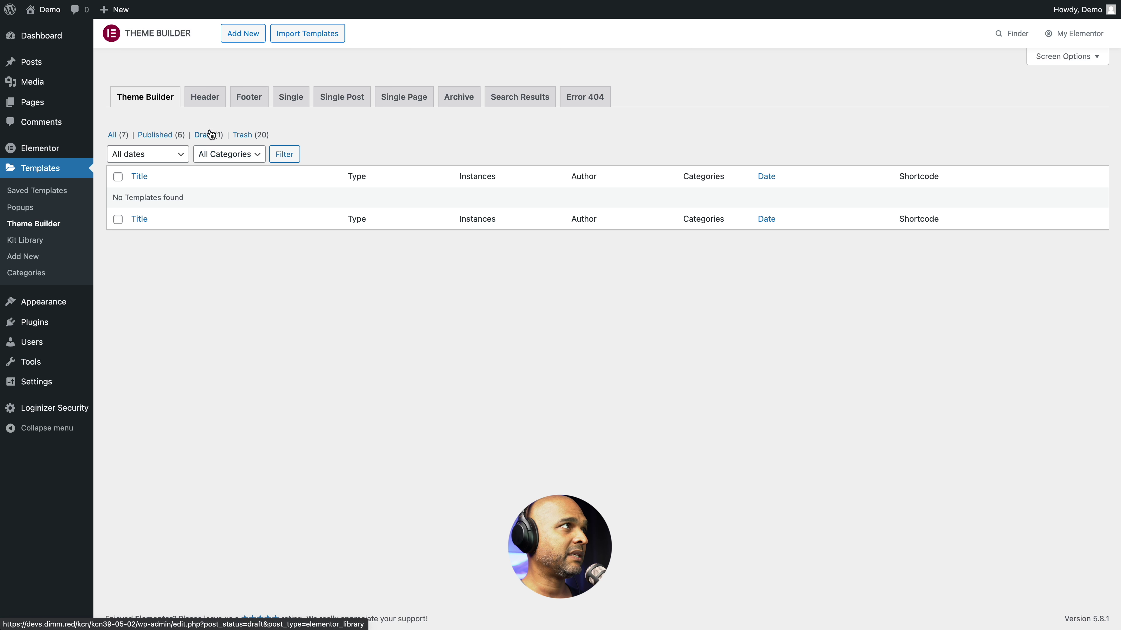
left_click(246, 104)
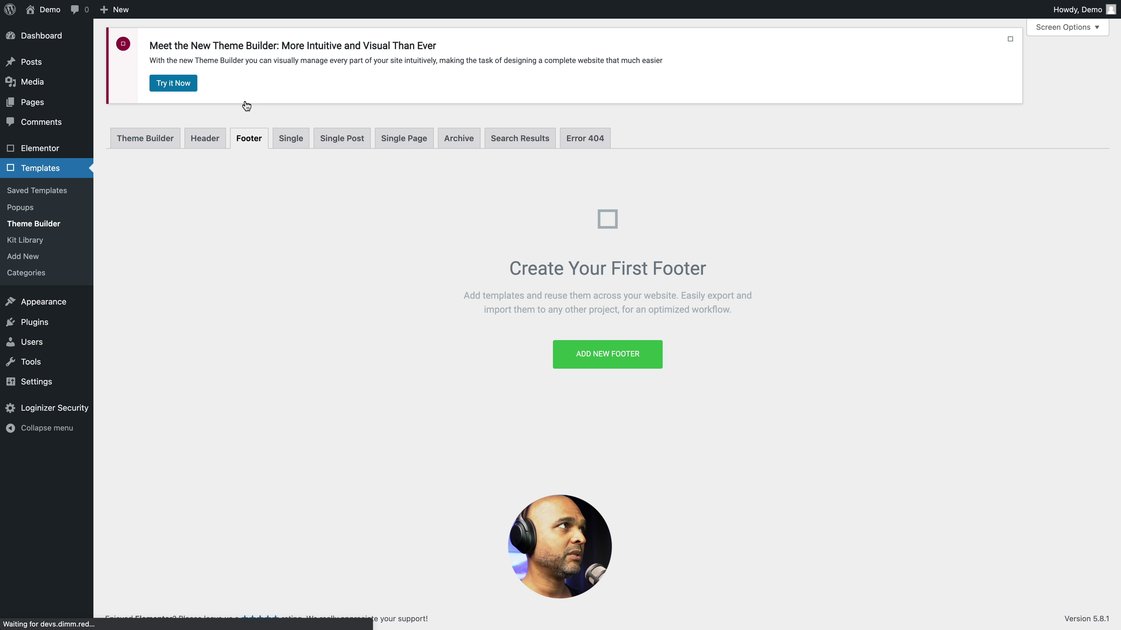
Create a footer template named New Footer and close the template library without inserting a block
left_click(585, 398)
left_click(577, 358)
type("New Footer")
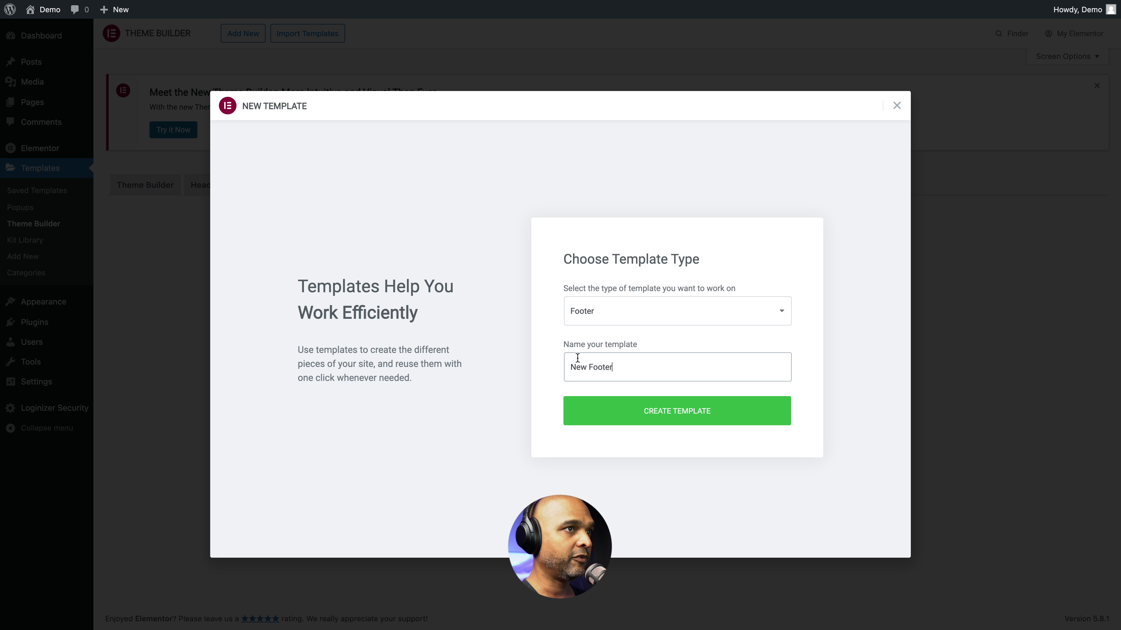
left_click(644, 417)
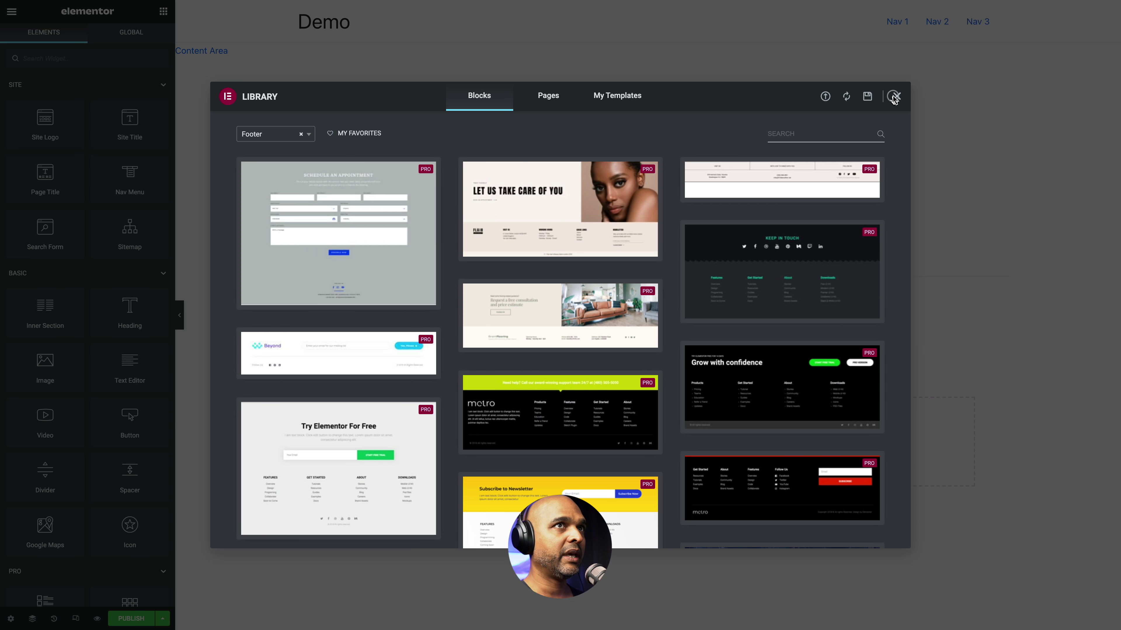
left_click(894, 97)
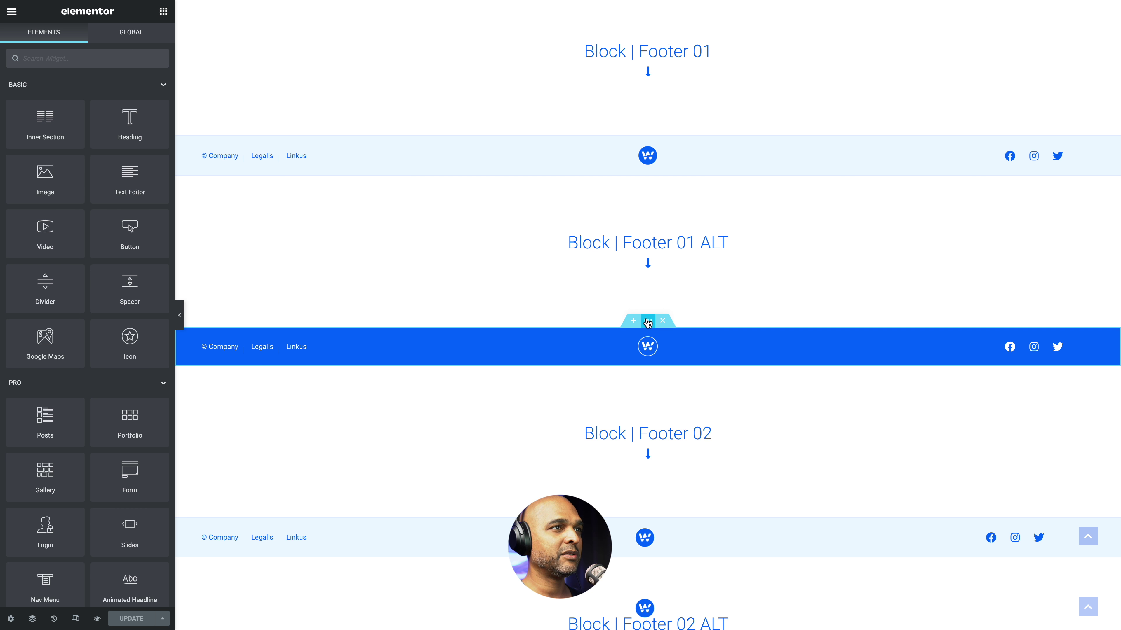
Copy the Block | Footer 01 ALT section into the new footer template and delete its centre logo
right_click(653, 329)
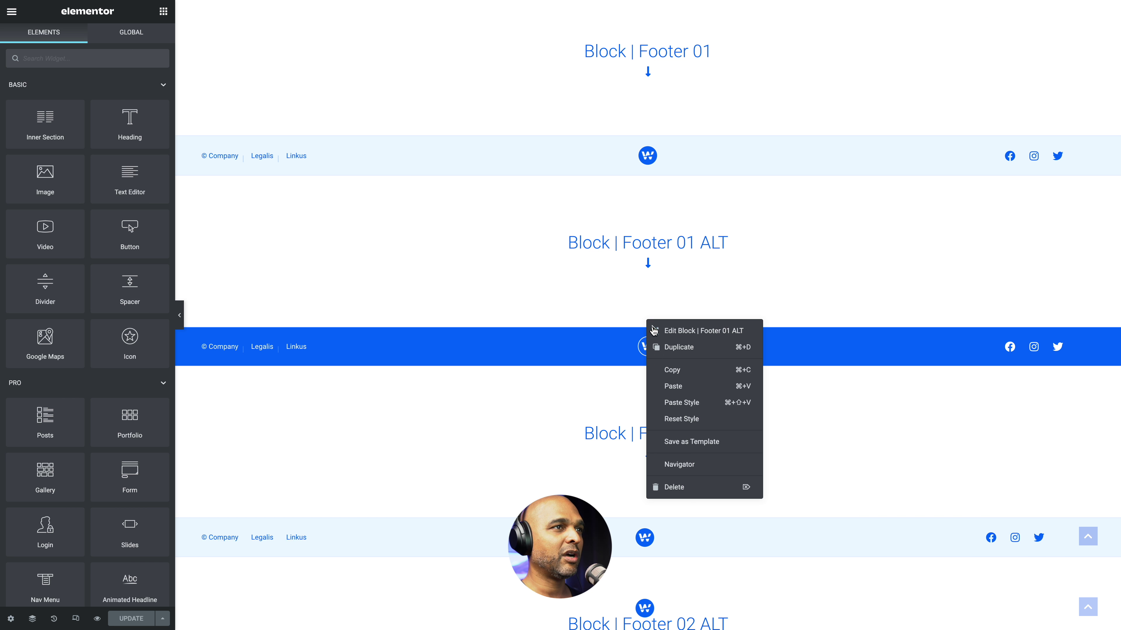
left_click(664, 368)
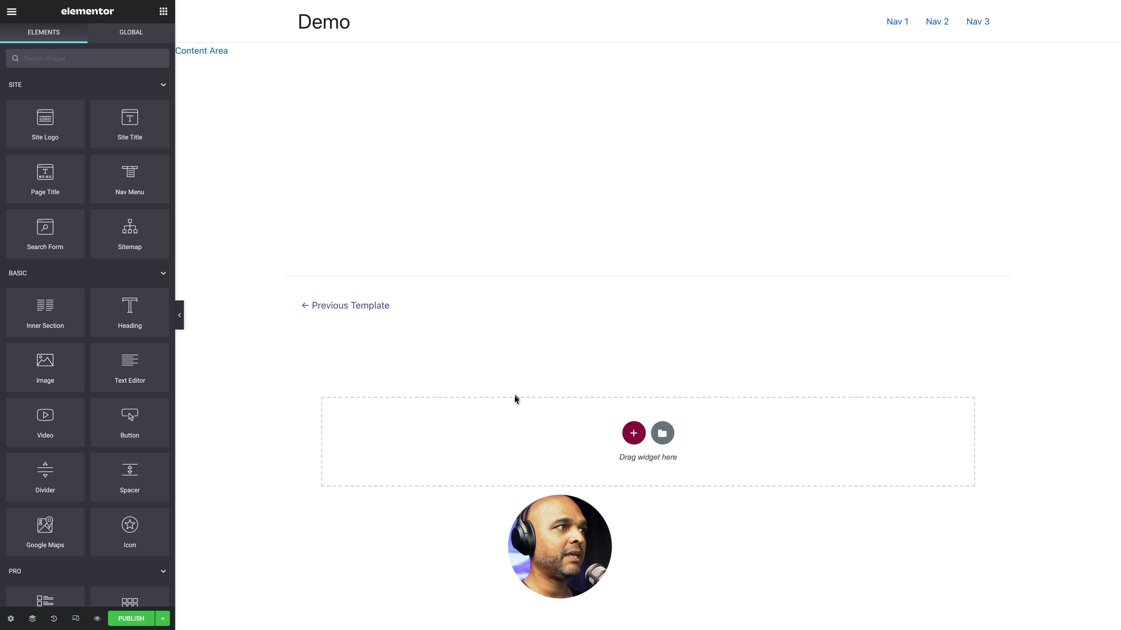
right_click(513, 410)
left_click(545, 421)
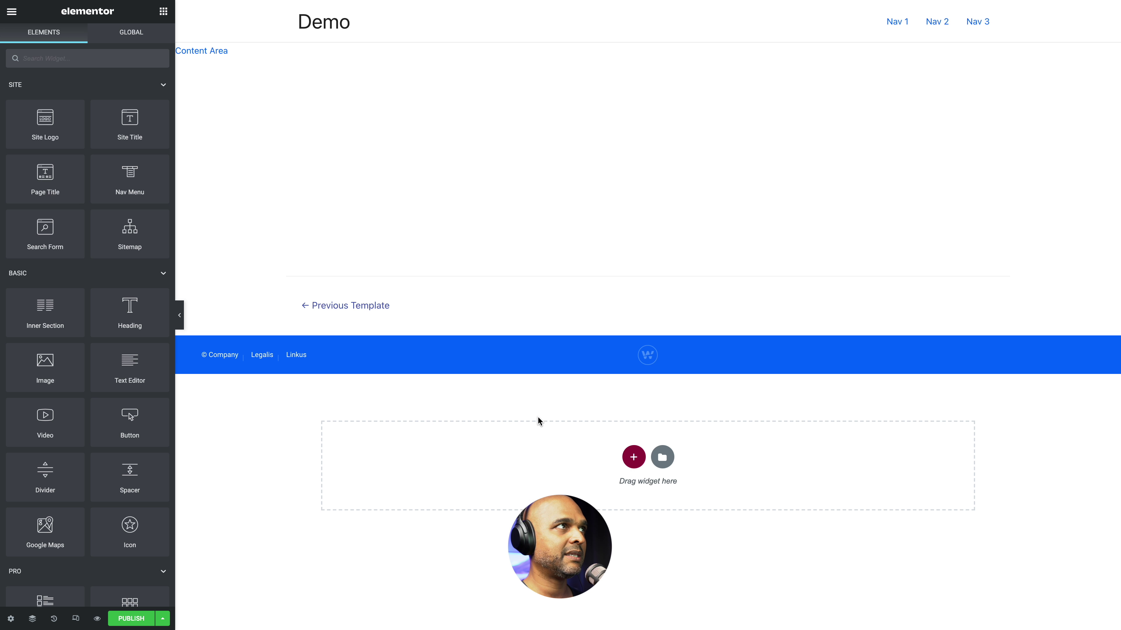
right_click(648, 358)
left_click(662, 526)
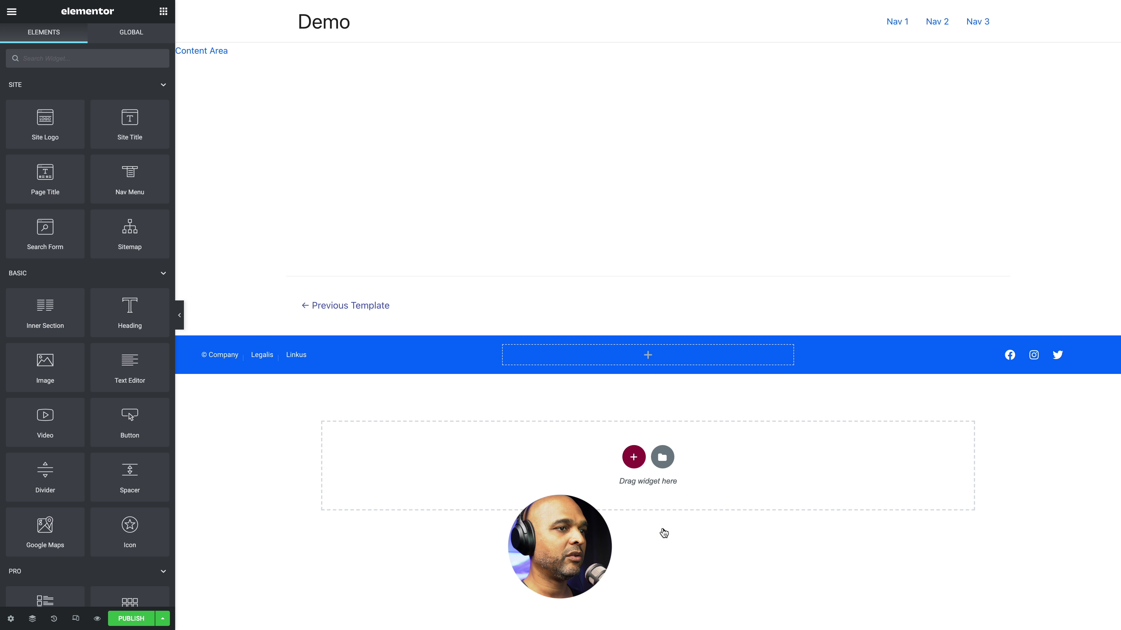
Set the footer section's background colour to black, #000000
left_click(648, 331)
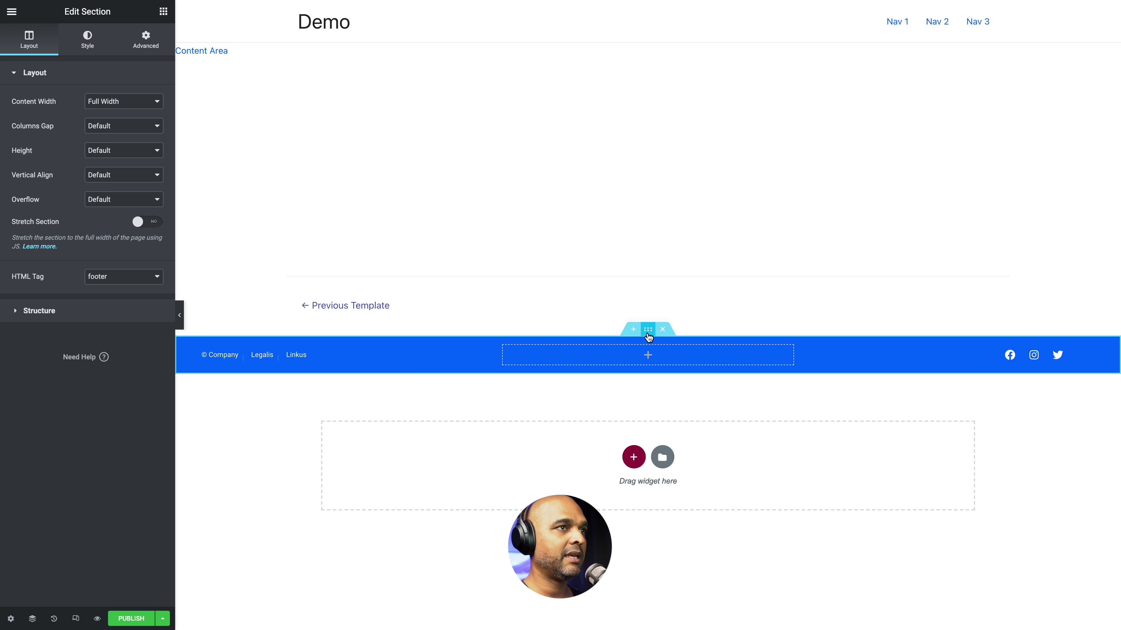
left_click(90, 49)
left_click(140, 151)
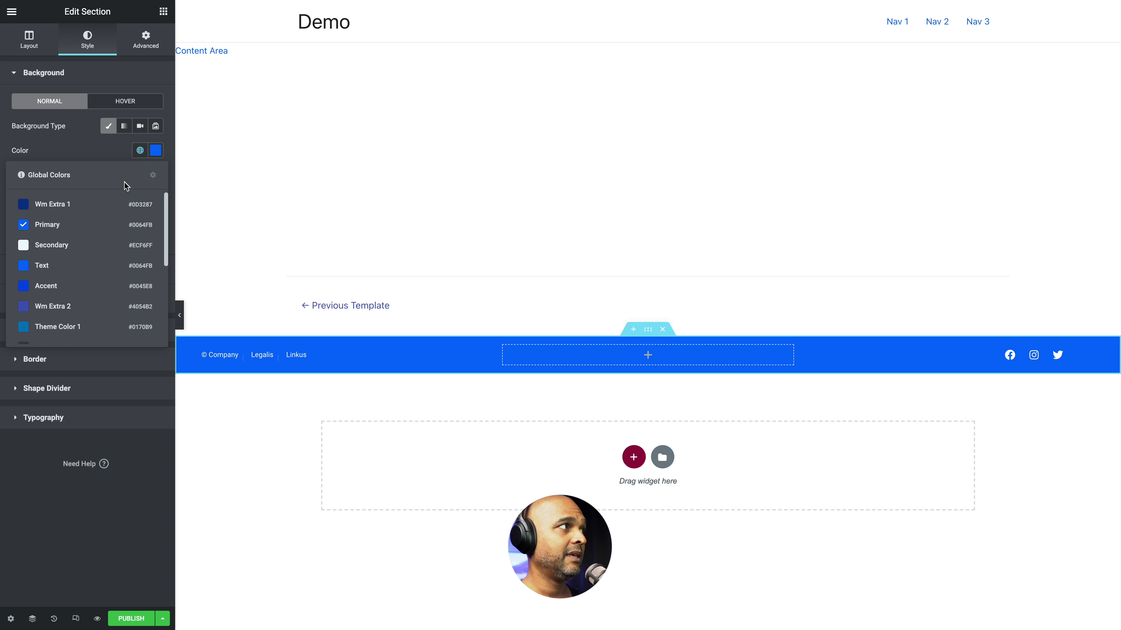
left_click(156, 151)
left_click_drag(23, 287, 5, 310)
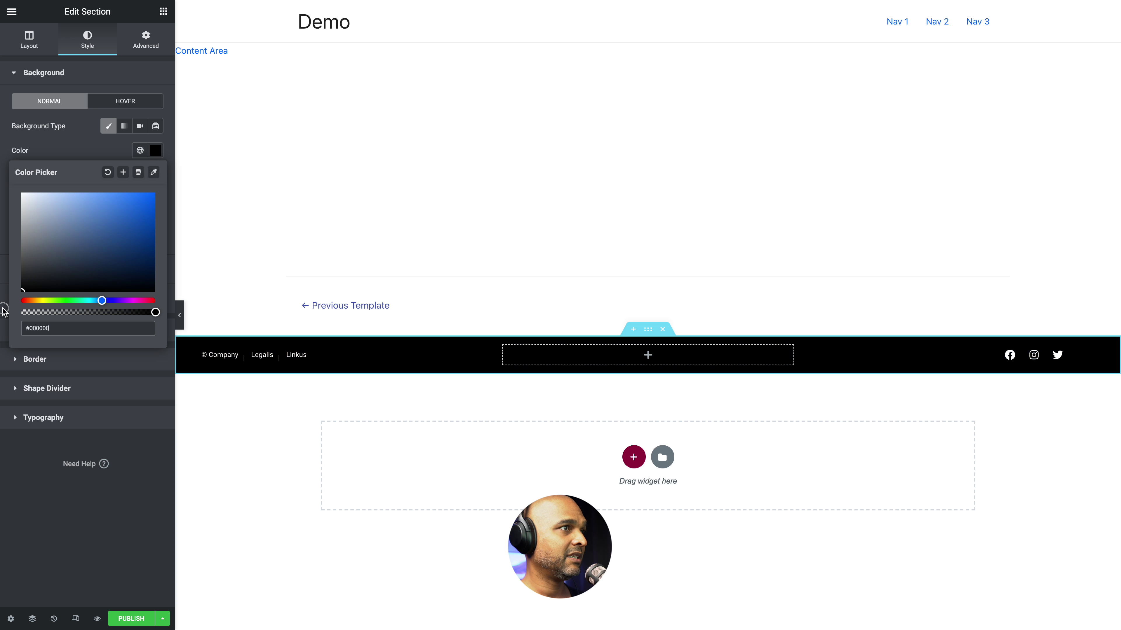
Publish the footer template with an Include Entire Site display condition and reload the demo site's front page
left_click(131, 618)
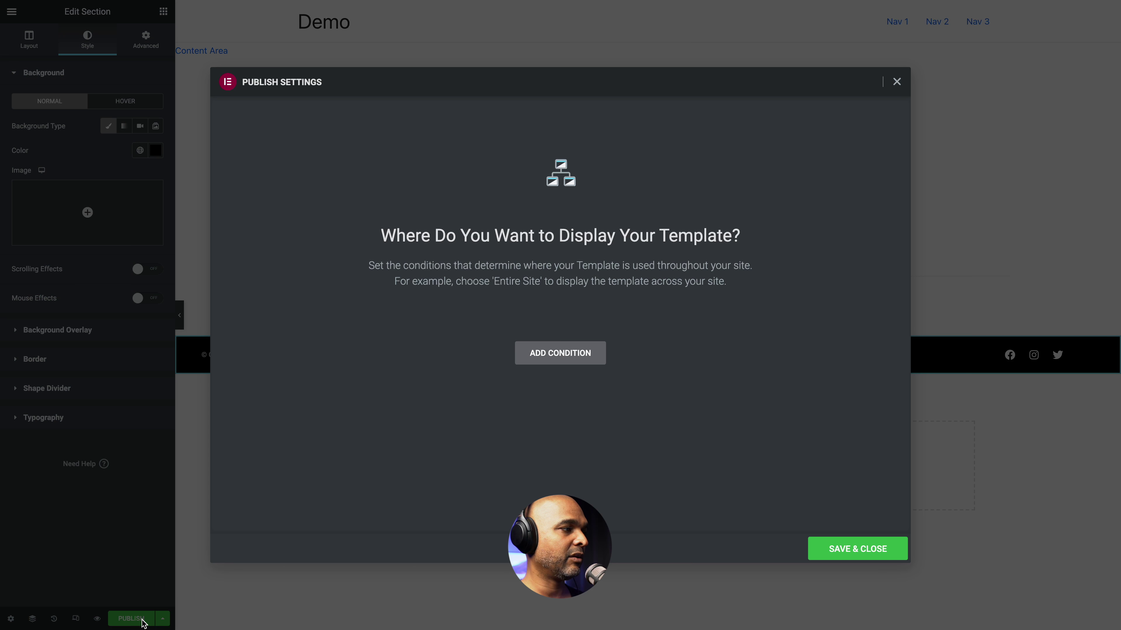
left_click(541, 358)
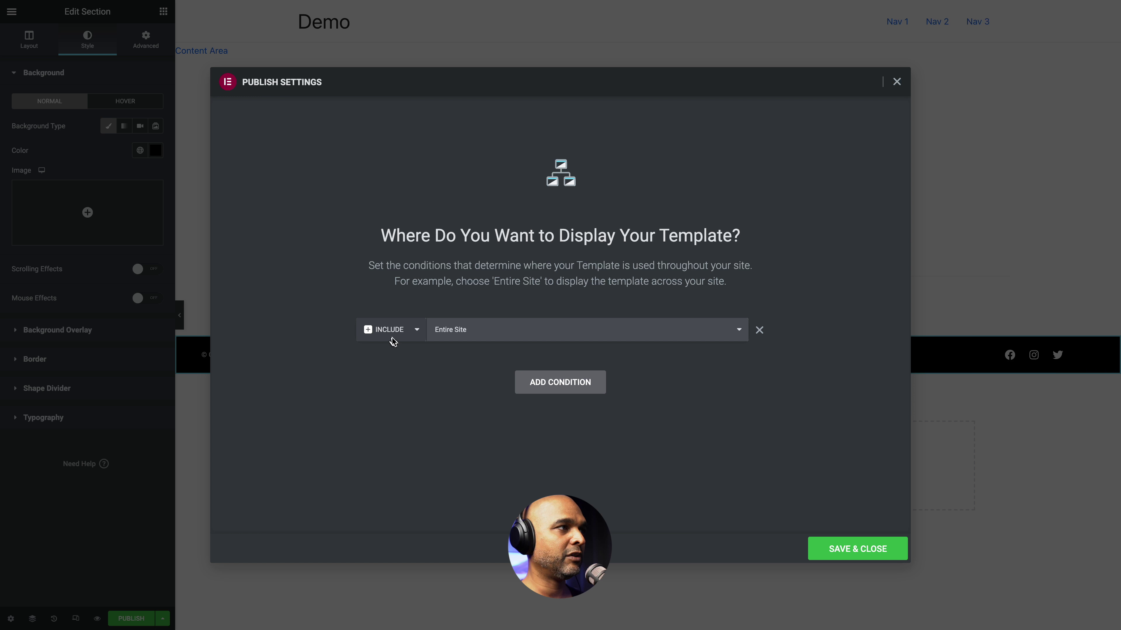
left_click(833, 554)
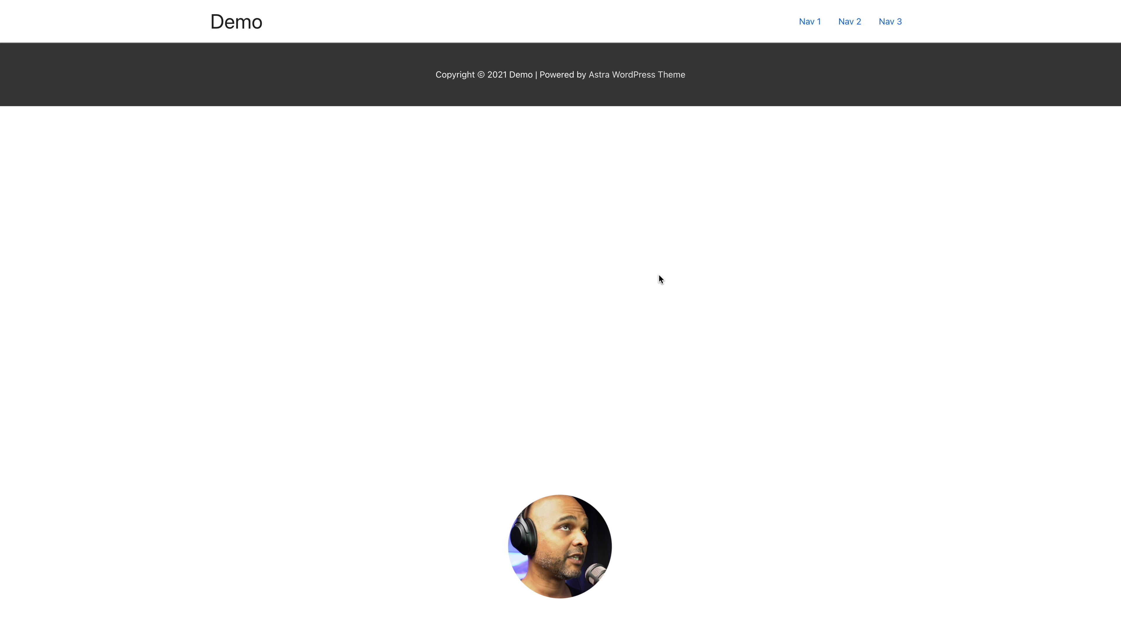
key("super+r")
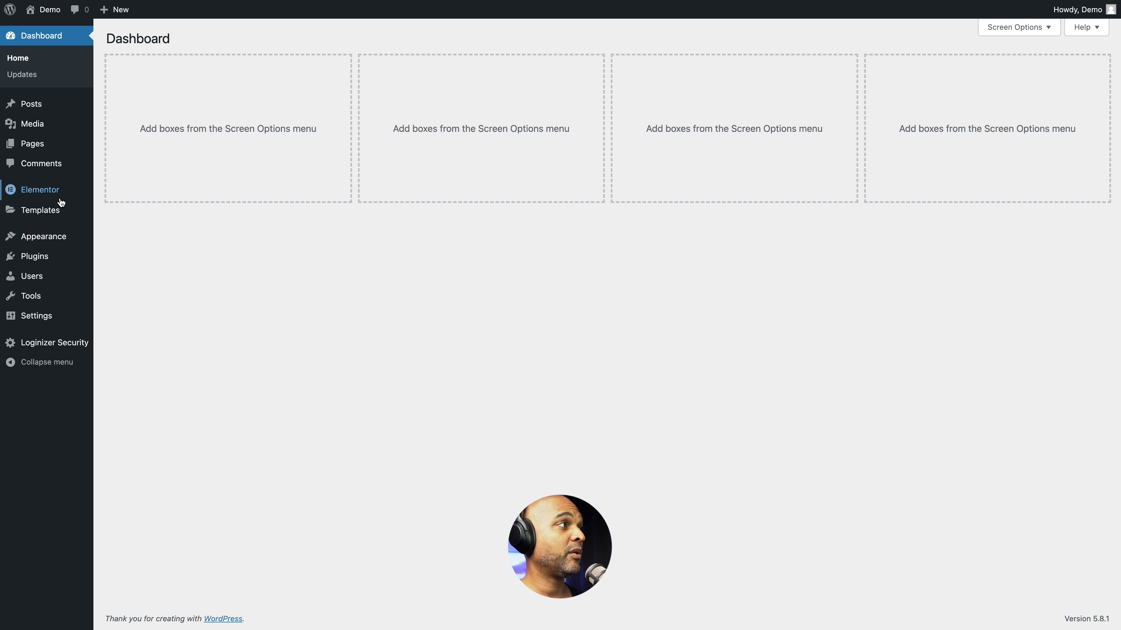
Create a header template named New Header in the Theme Builder and close the template library without inserting a block
mouse_move(49, 213)
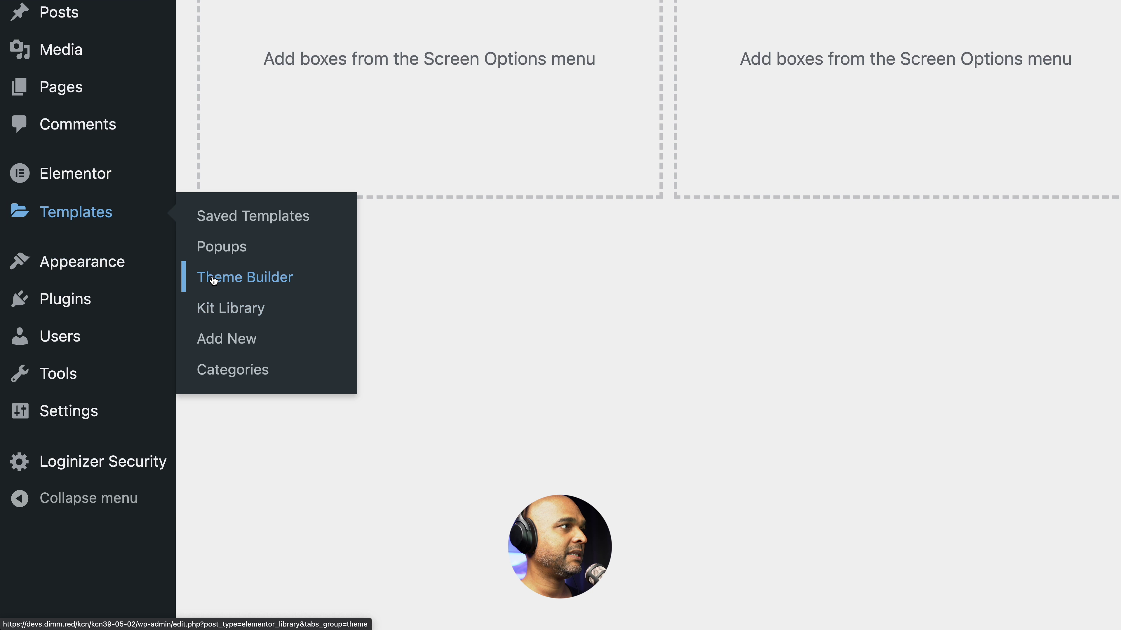
left_click(214, 280)
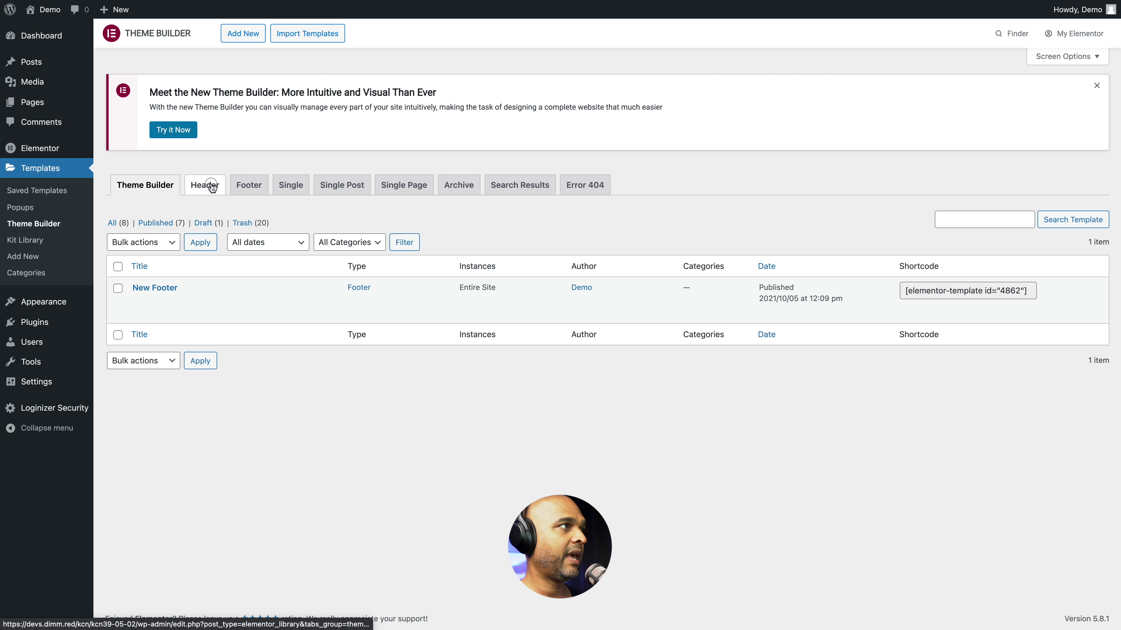
left_click(212, 186)
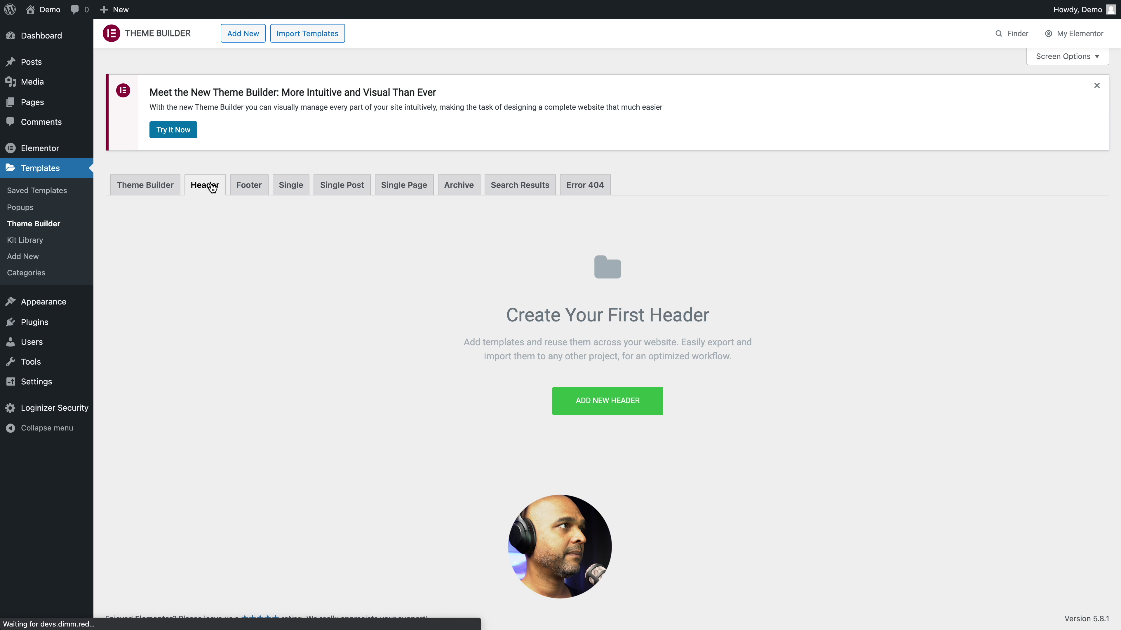
left_click(573, 402)
left_click(576, 370)
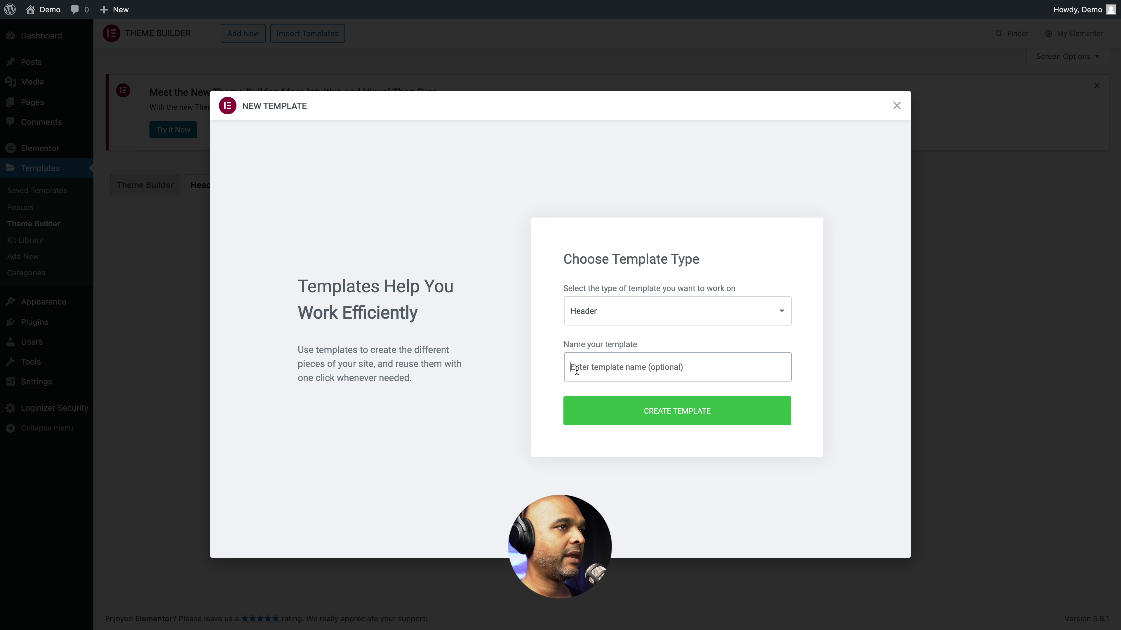
type("New Header")
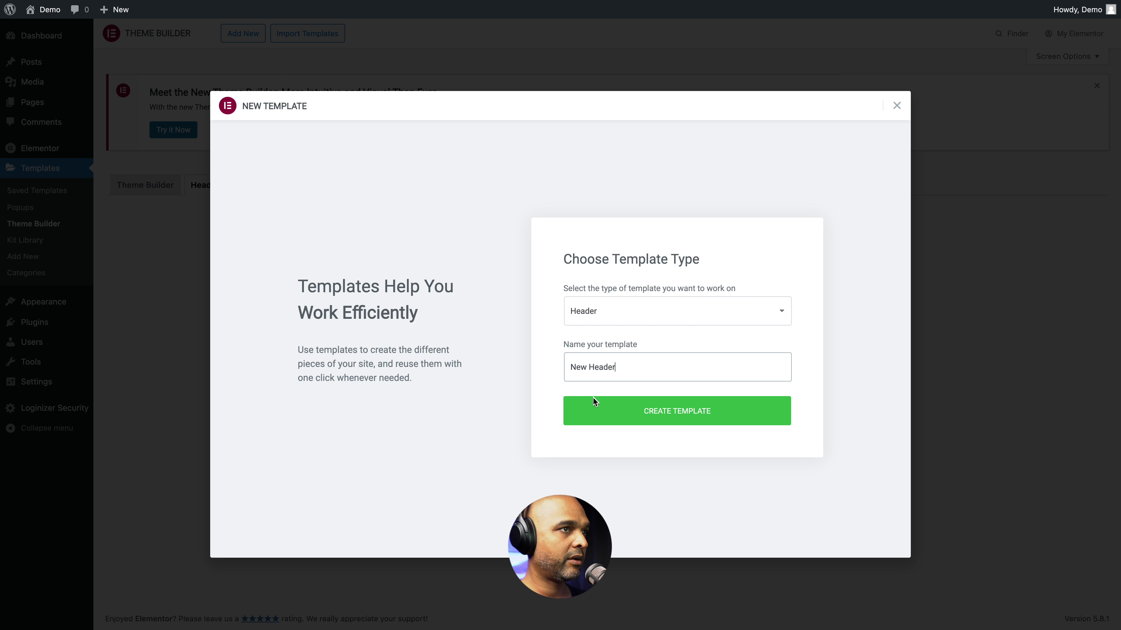
left_click(640, 415)
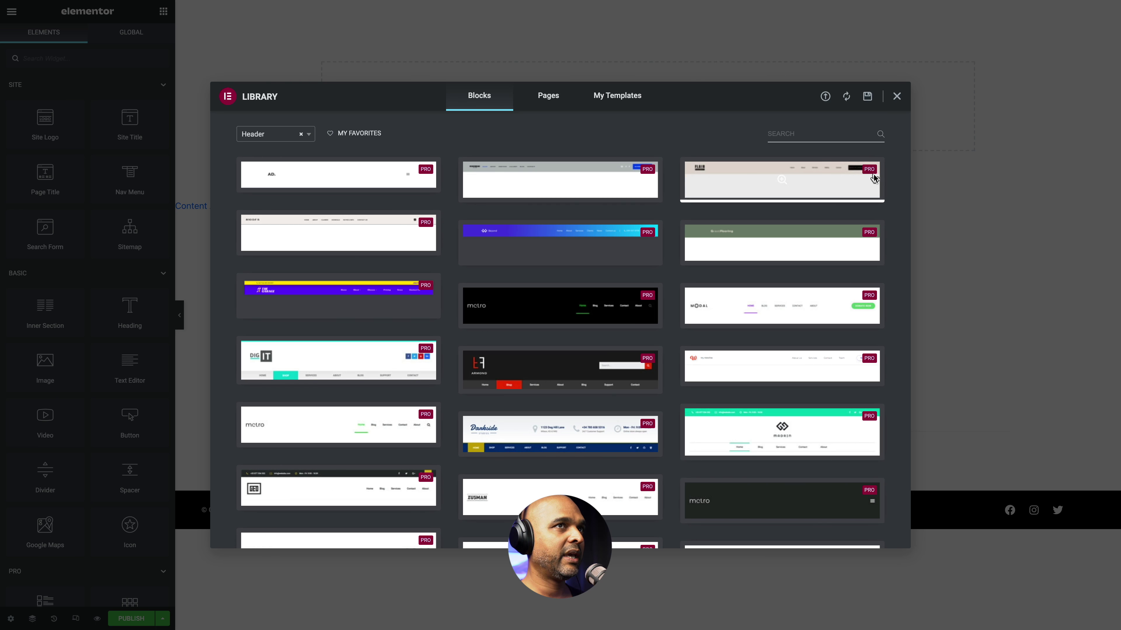
left_click(896, 97)
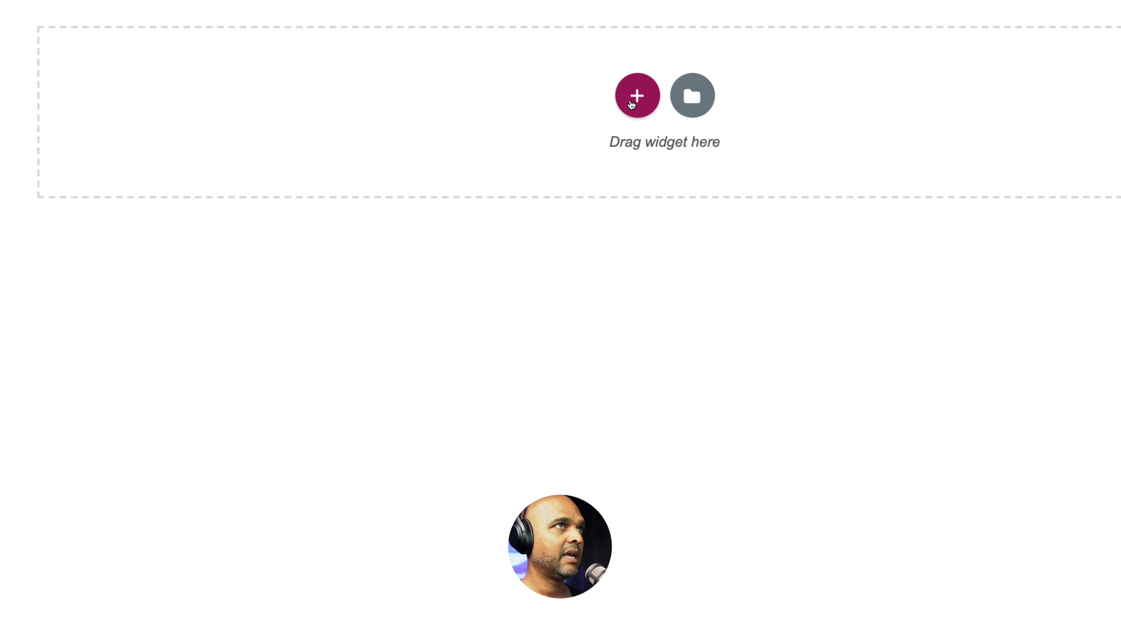
Add a single-column section to the header template with Full Width content and the header HTML tag
left_click(632, 104)
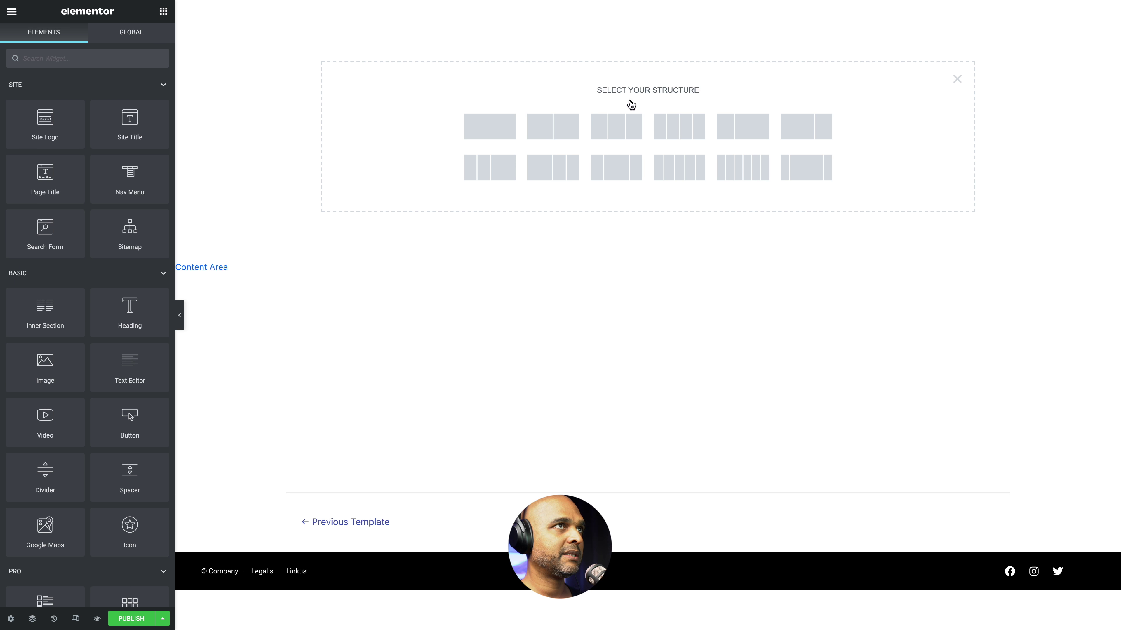
left_click(489, 126)
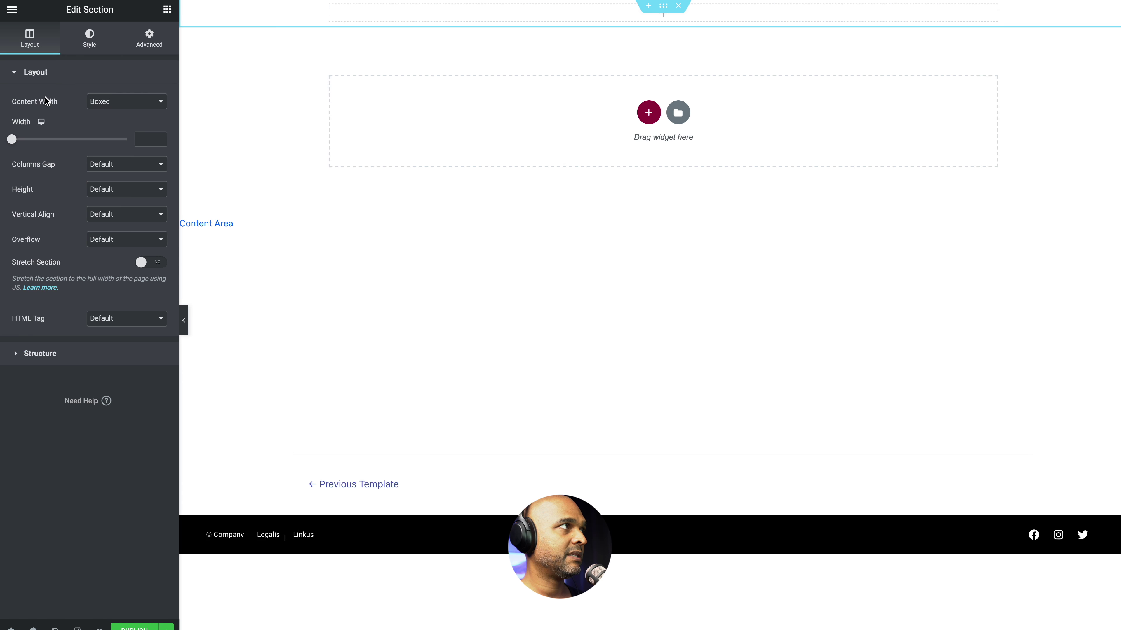
left_click(103, 103)
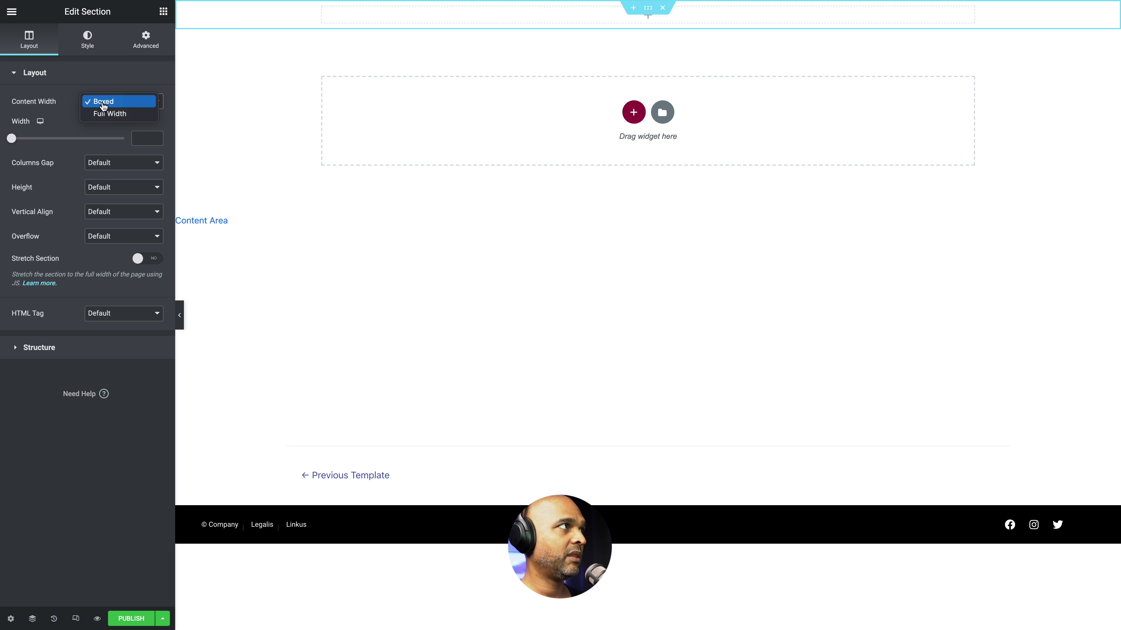
left_click(105, 117)
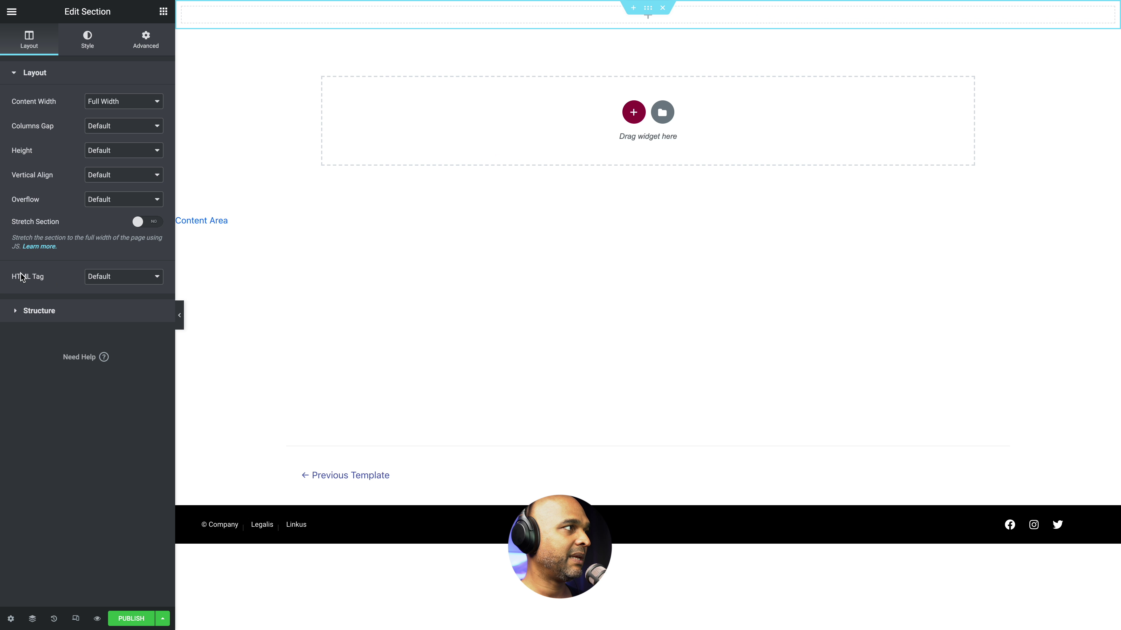
left_click(101, 278)
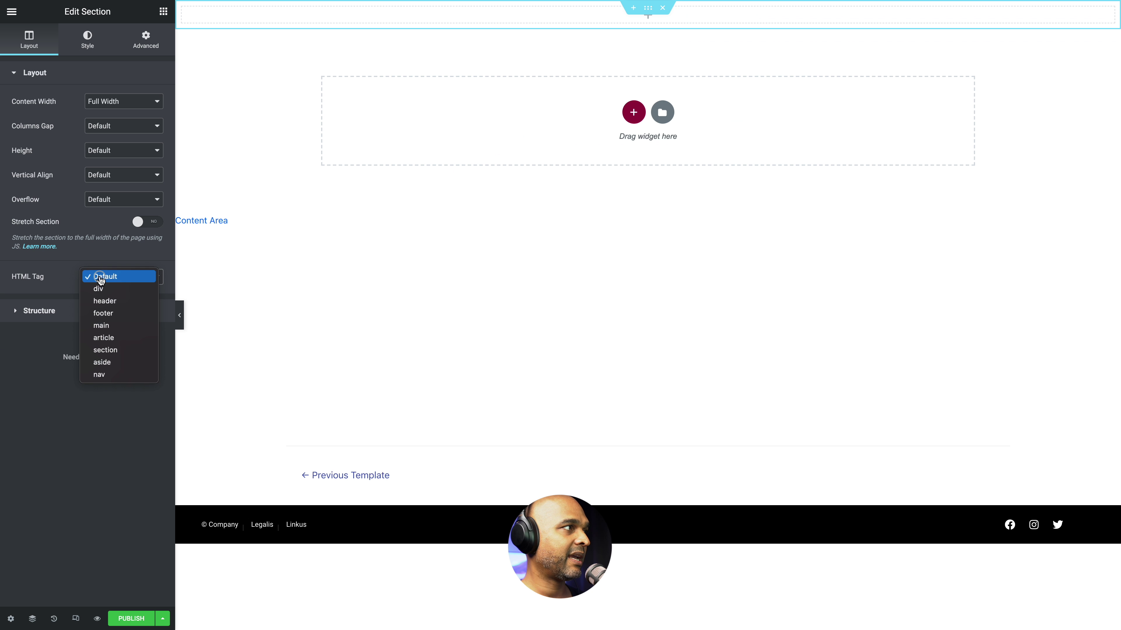
left_click(100, 302)
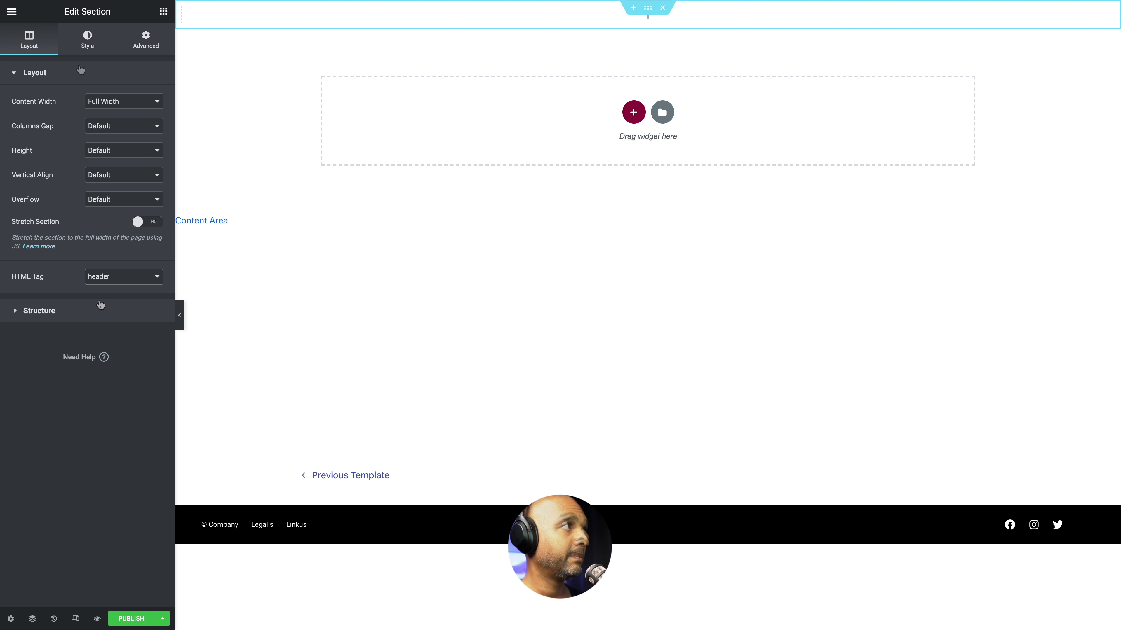
Give the header section a classic background in black, #000000
left_click(83, 48)
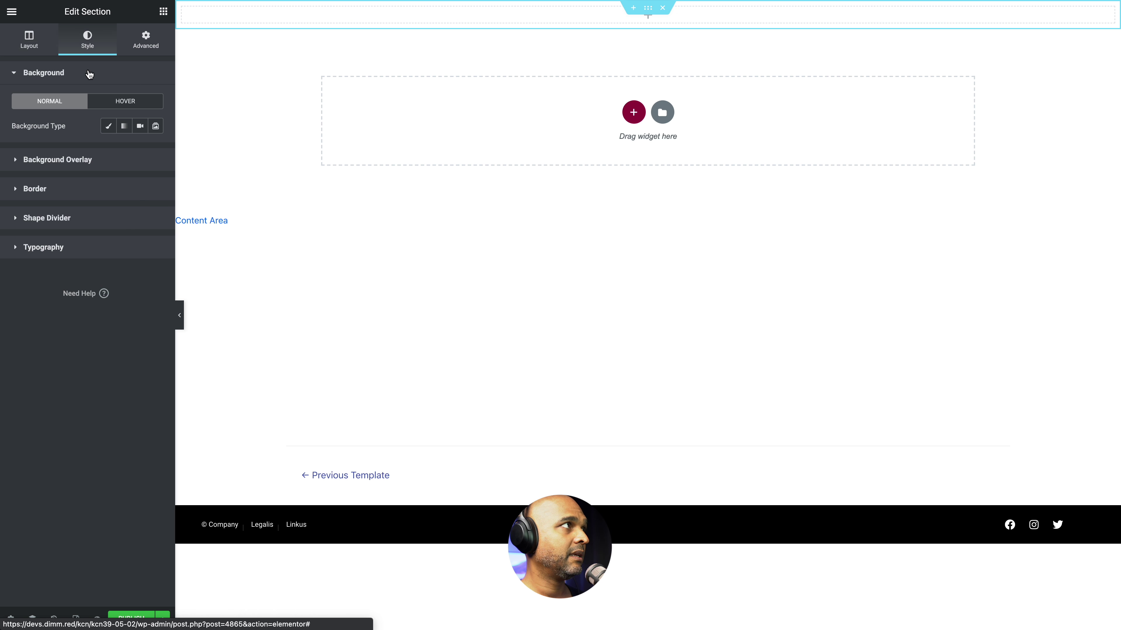
left_click(108, 125)
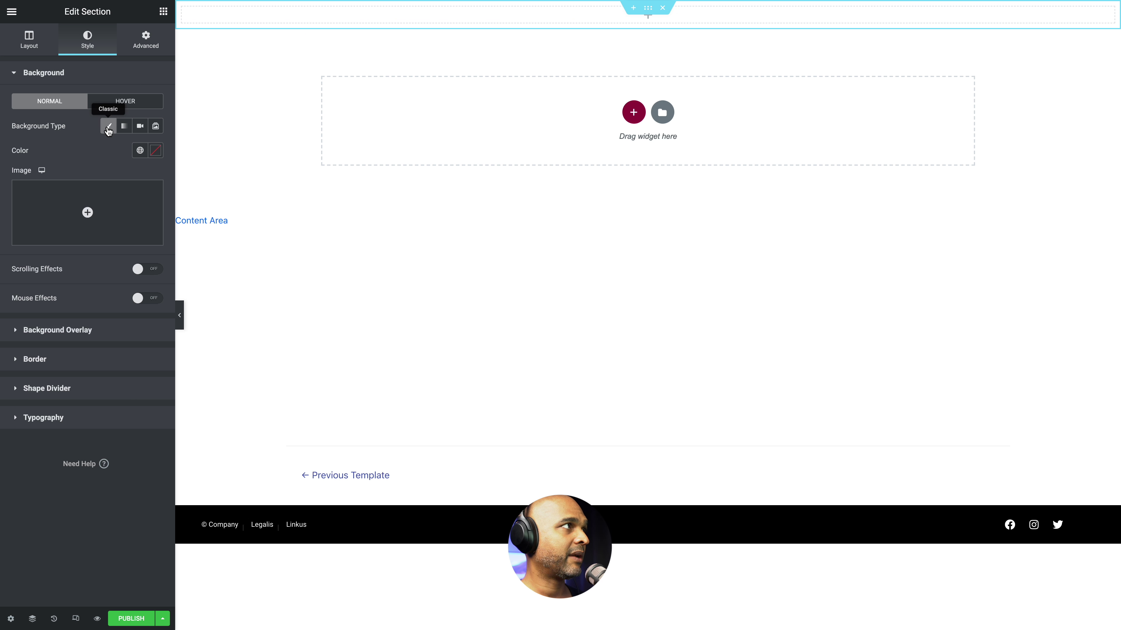
left_click(152, 152)
type("#000000")
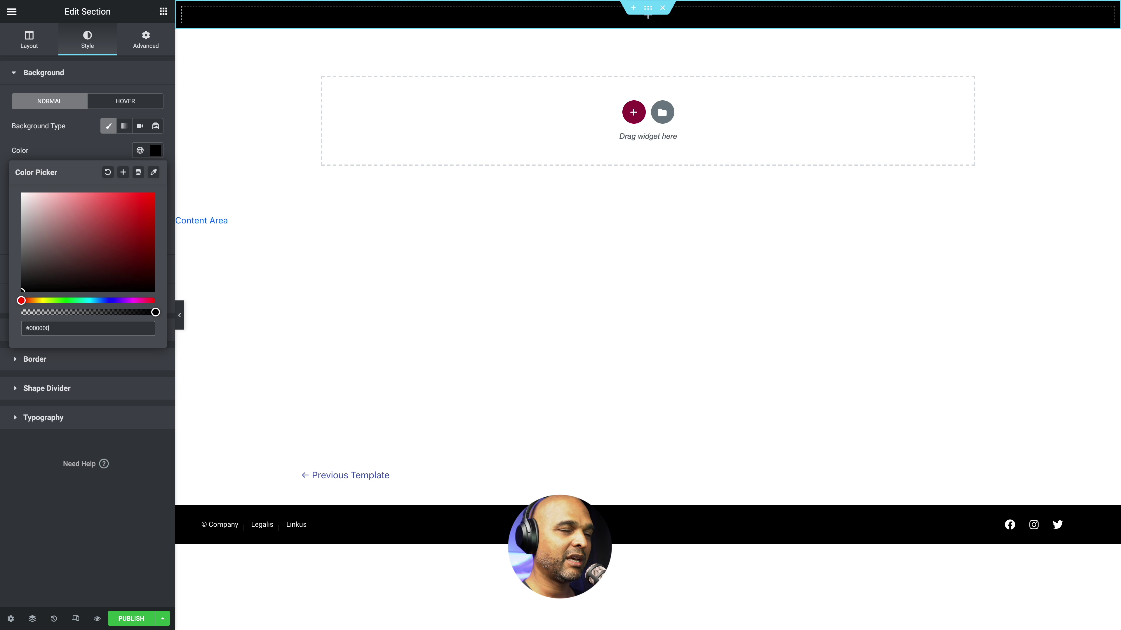
left_click(50, 152)
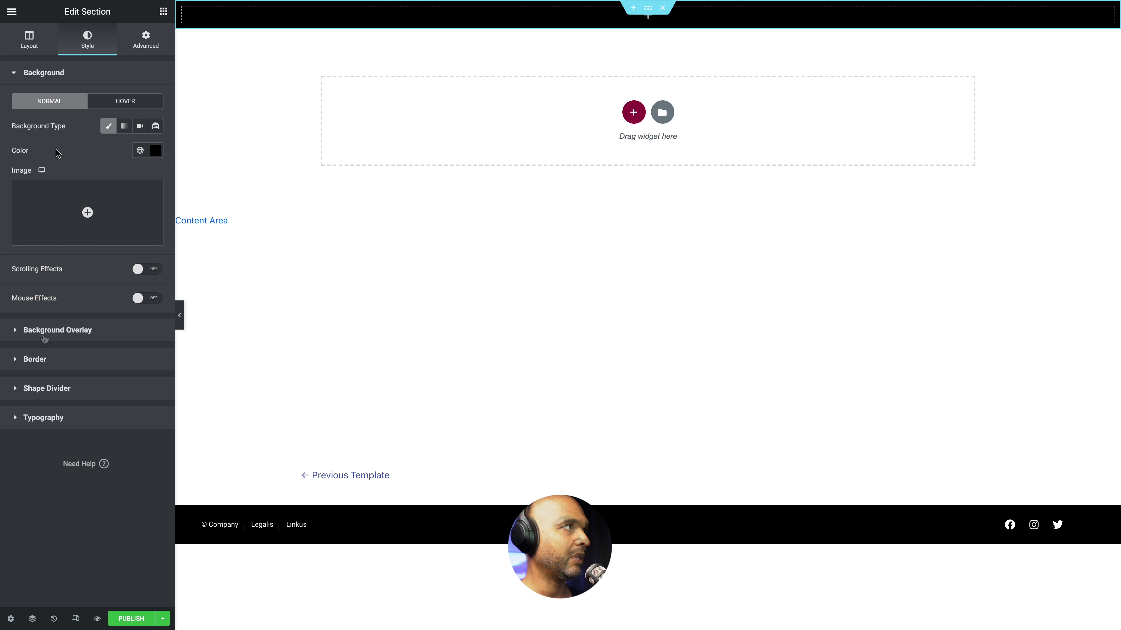
Give the header section a solid border, 1 px wide on the bottom and 0 on the other sides, coloured #E7E0E0
left_click(37, 359)
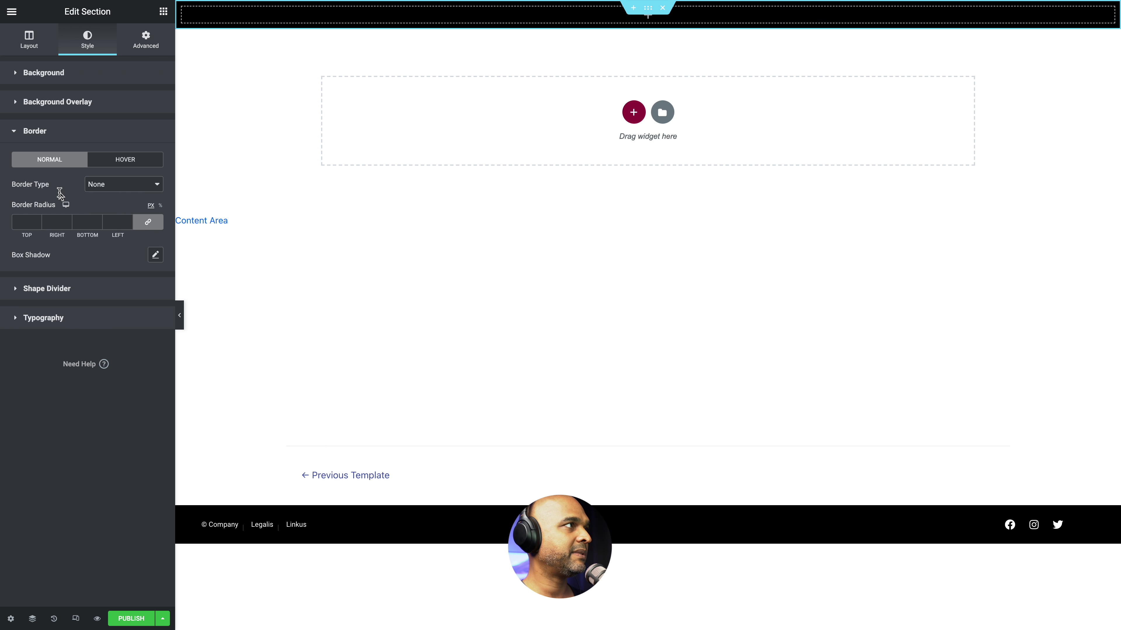
left_click(95, 184)
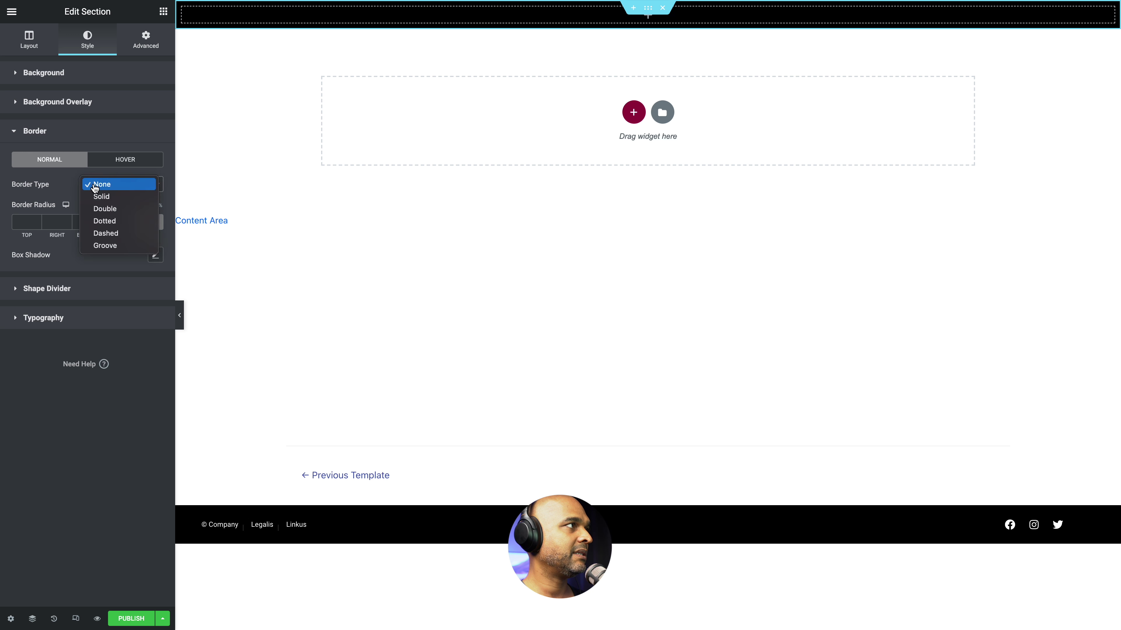
left_click(98, 196)
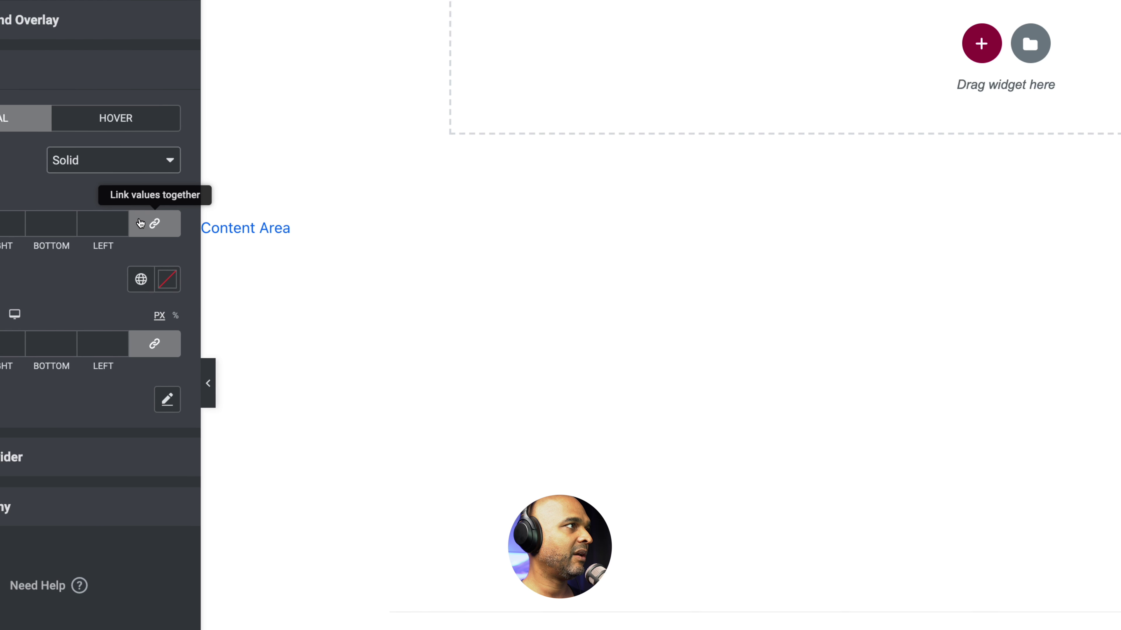
left_click(141, 223)
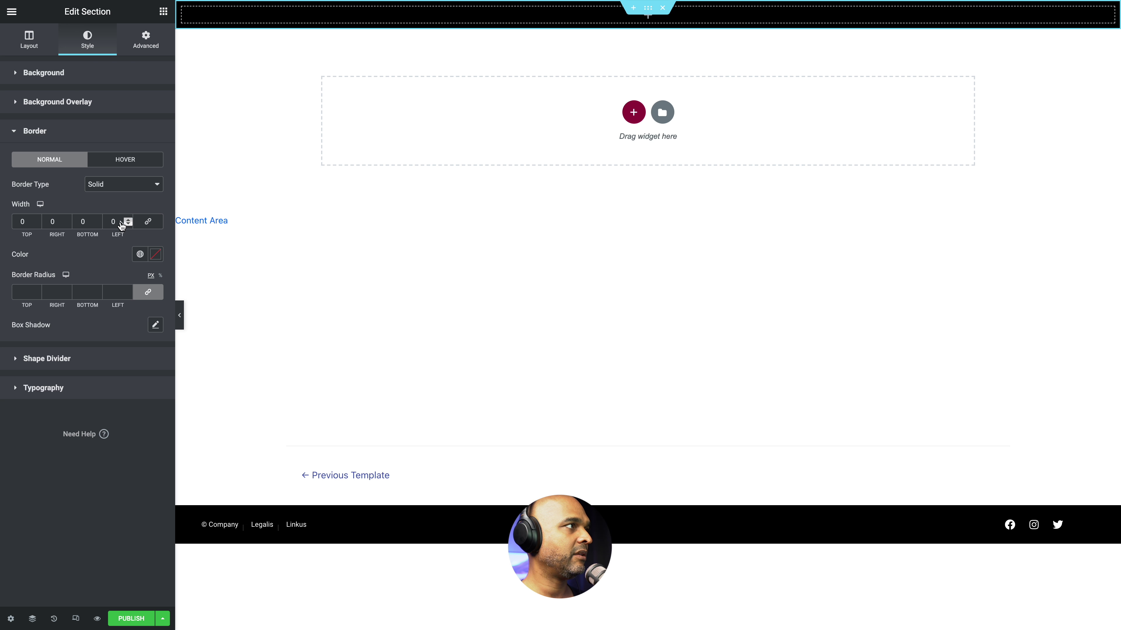
left_click(82, 222)
type("1")
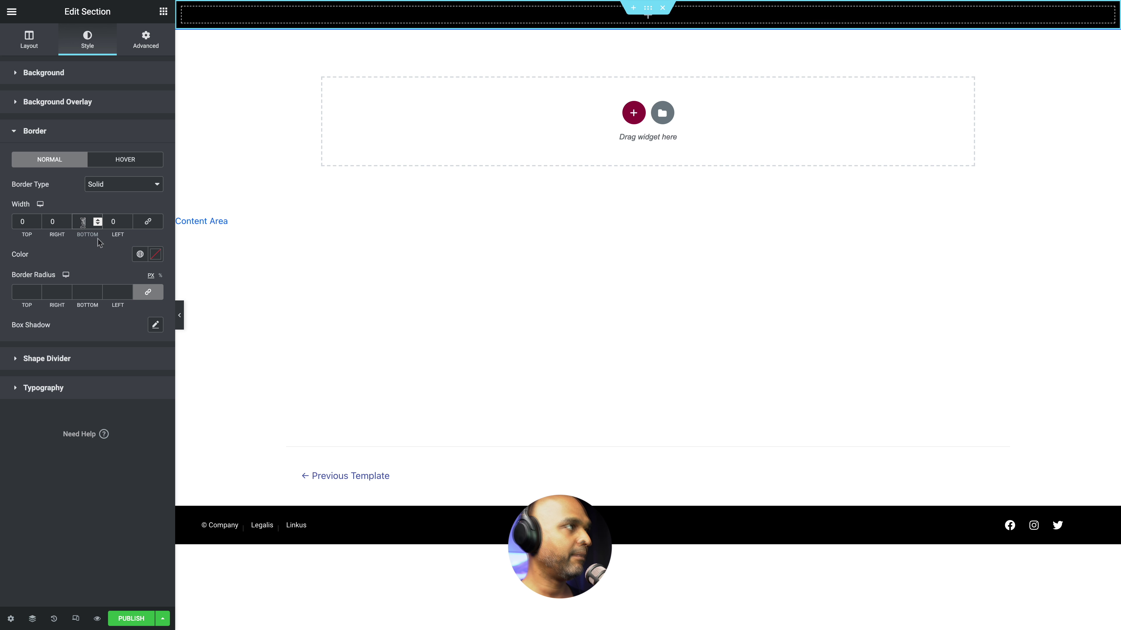
left_click(160, 256)
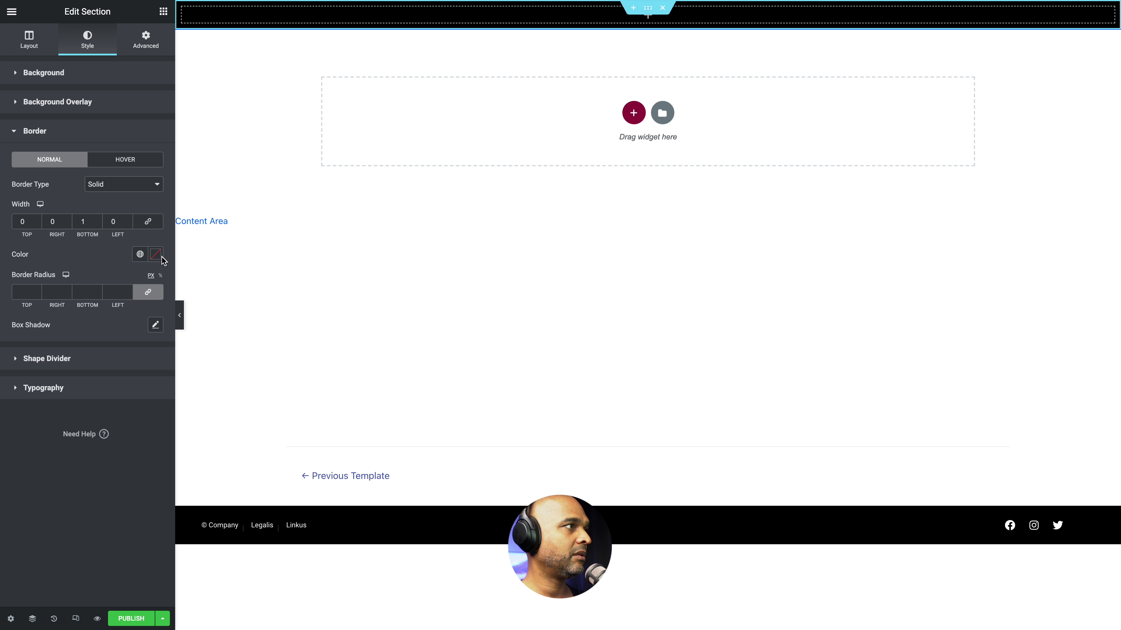
left_click(160, 256)
double_click(42, 431)
type("E7E0E0")
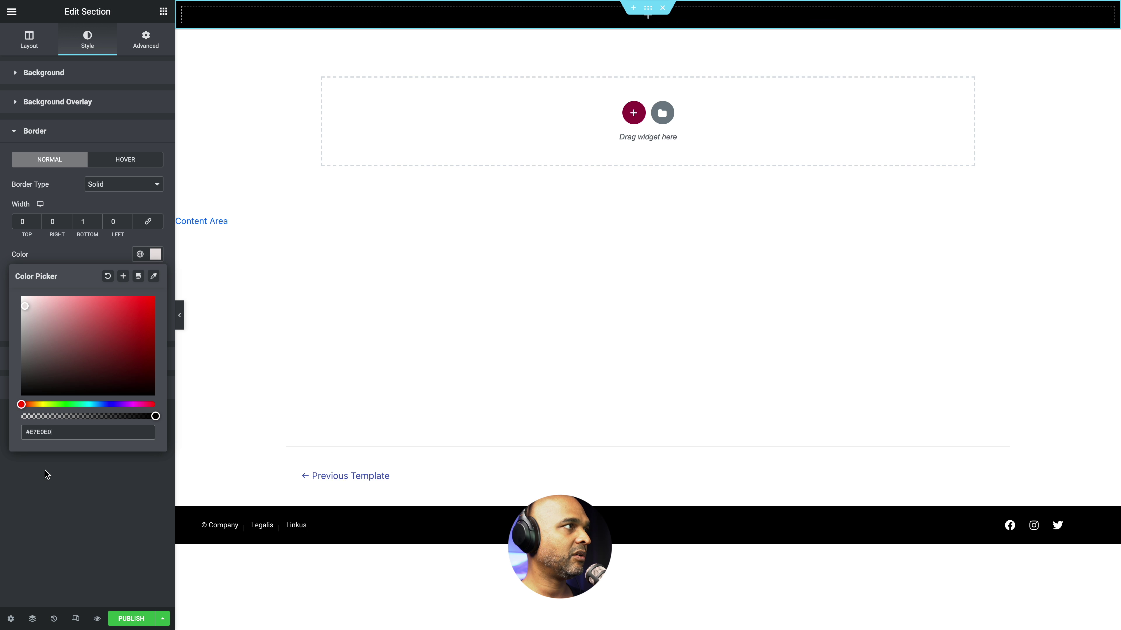
left_click(123, 465)
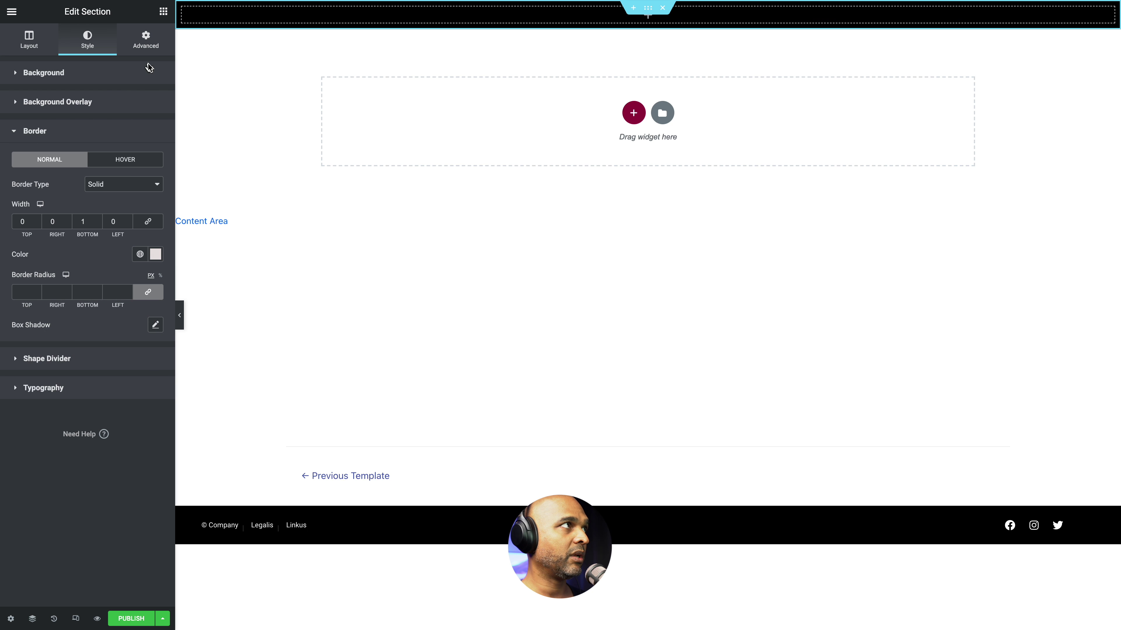
Unlink the header section's margin and padding values so that top and bottom margins and all paddings are 0
left_click(143, 48)
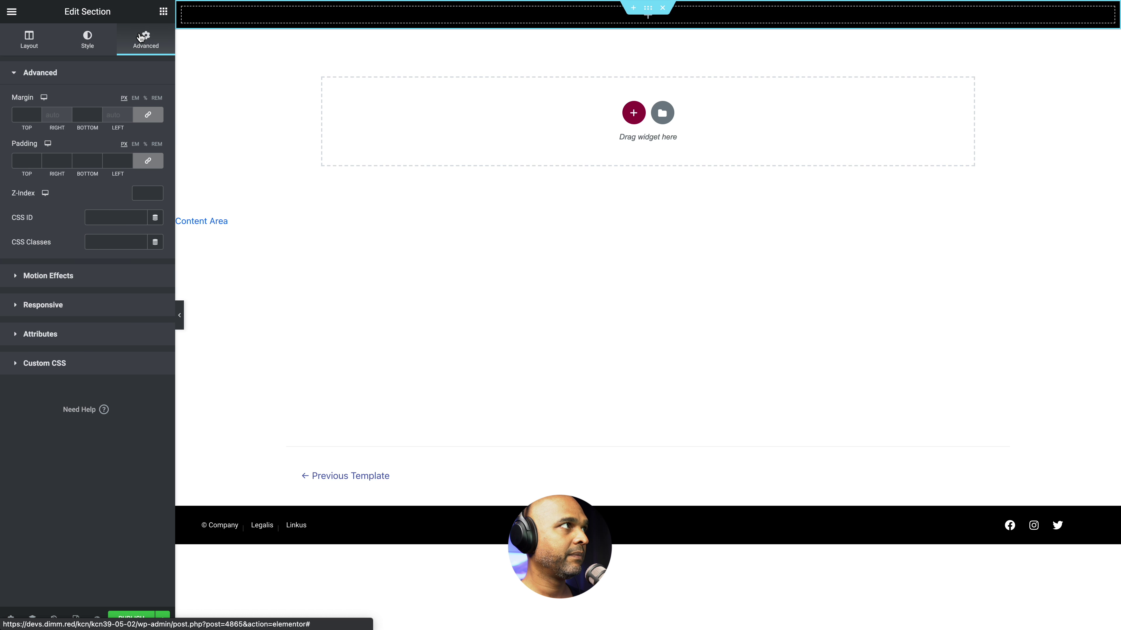
left_click(148, 115)
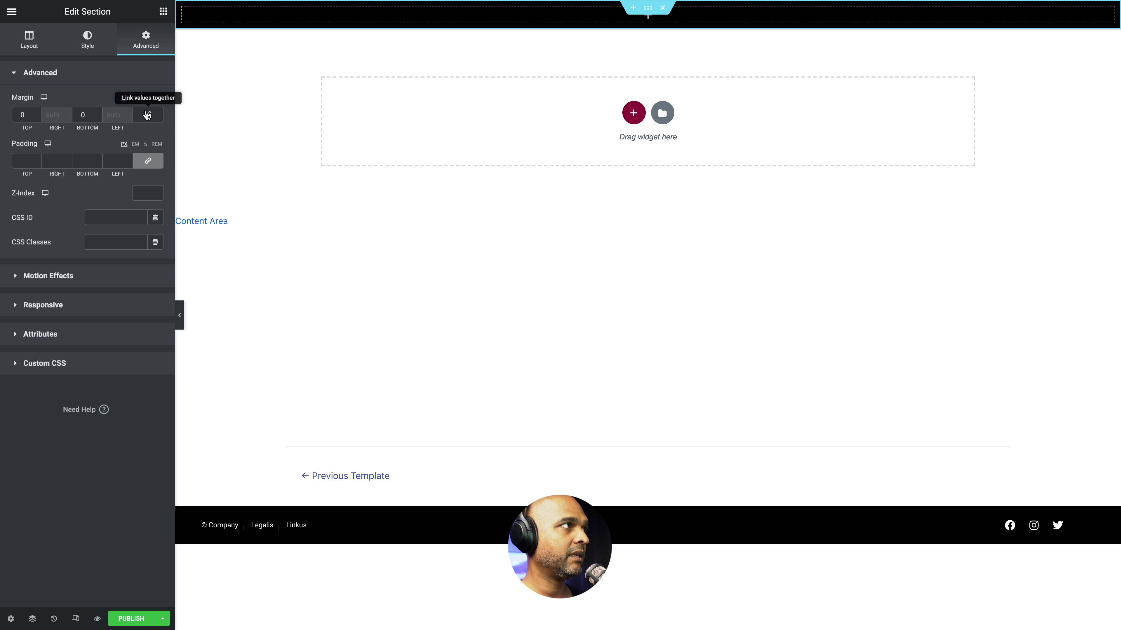
left_click(148, 161)
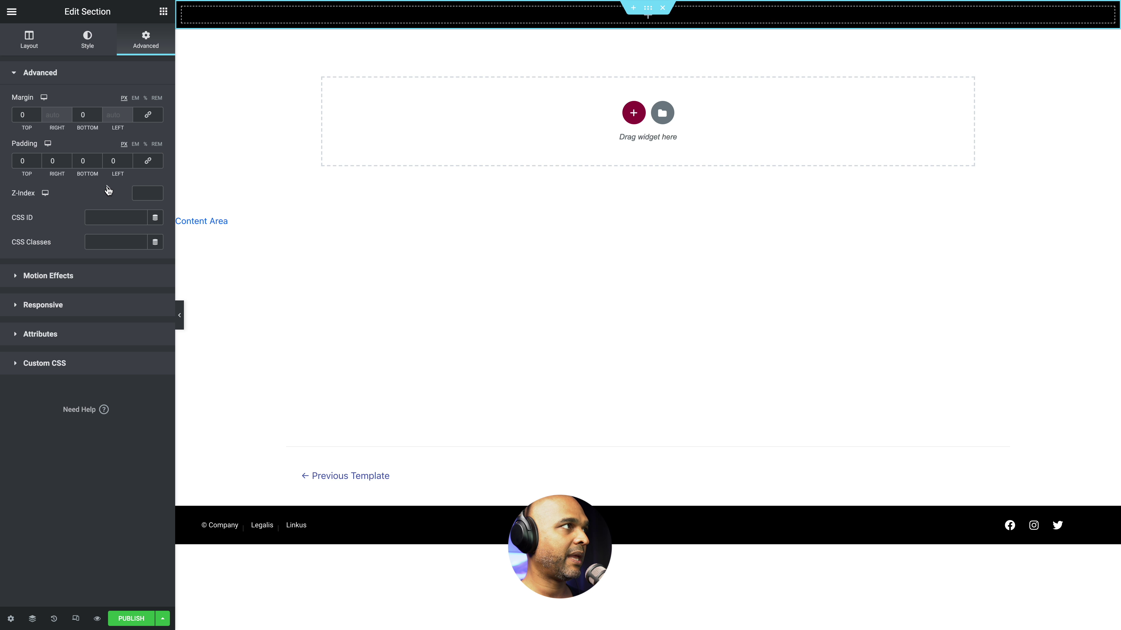
Set the header section's desktop padding to 10 px top and bottom and 30 px right and left
left_click(16, 161)
double_click(15, 161)
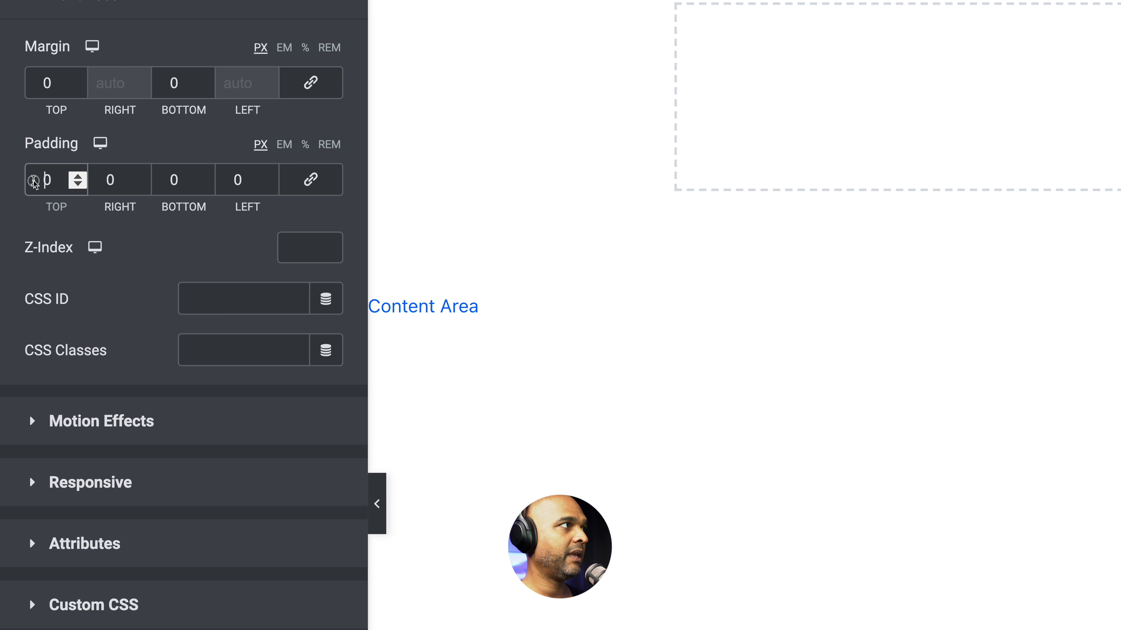
type("10")
key("Tab")
type("30")
key("Tab")
type("10")
key("Tab")
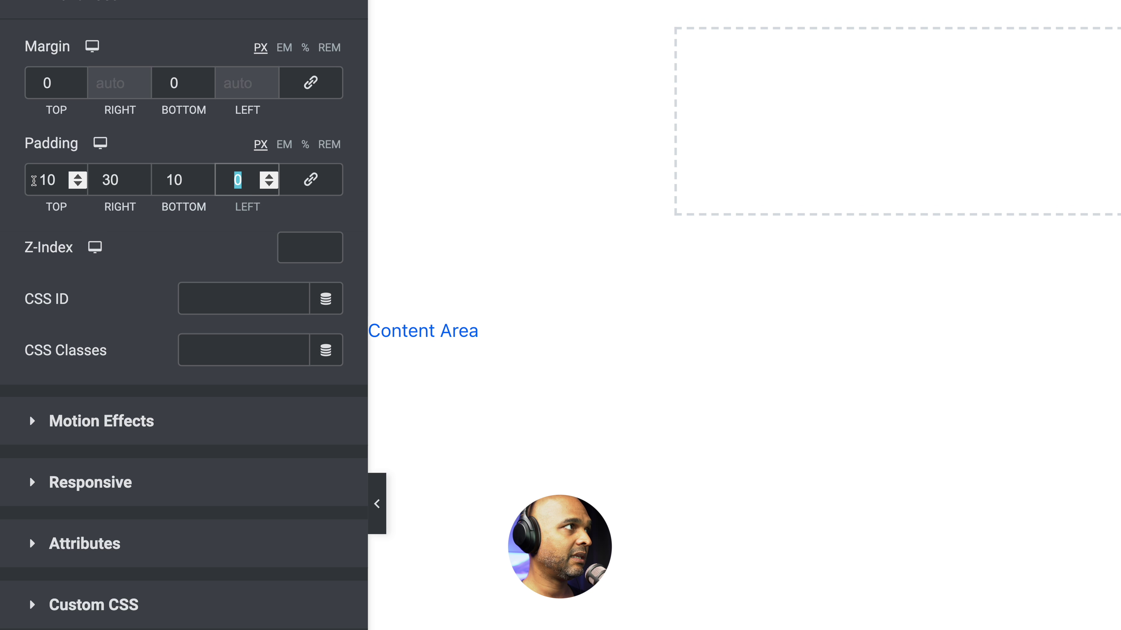
left_click(225, 185)
type("3")
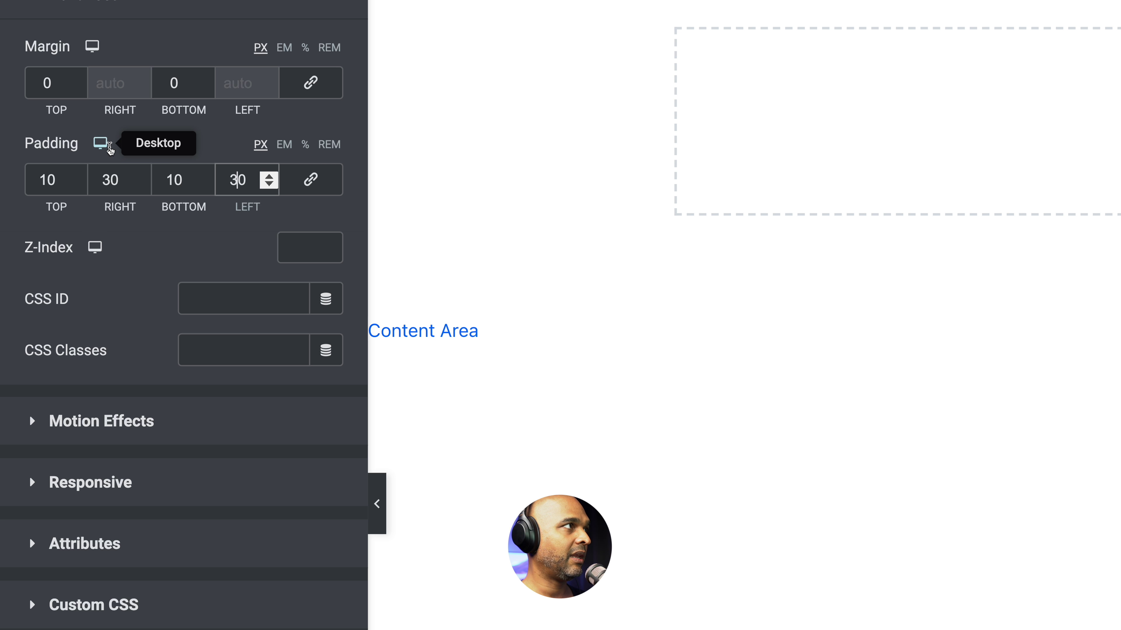
Set the header section's mobile padding to 10 px top and bottom and 20 px right and left, and return to the desktop view
left_click(100, 143)
left_click(100, 202)
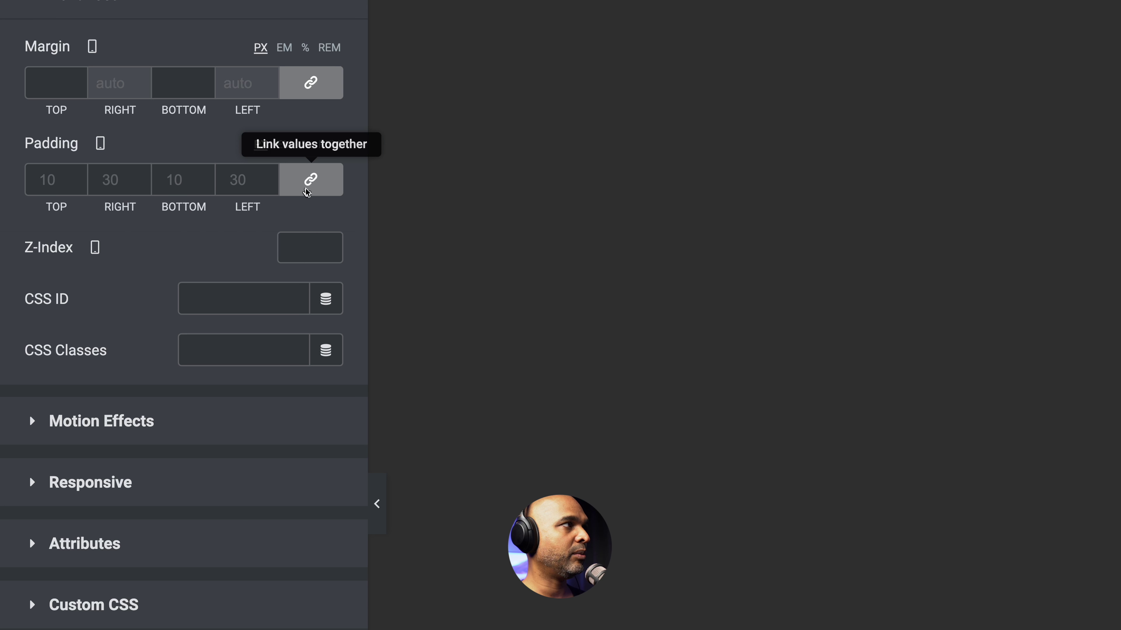
left_click(310, 180)
left_click(44, 181)
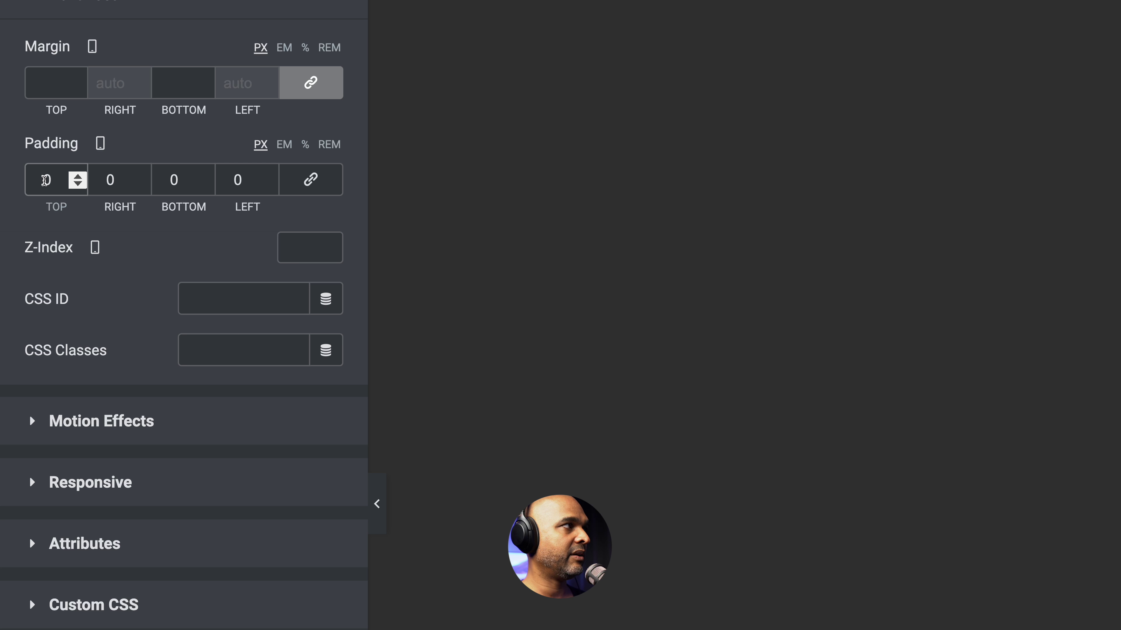
type("1")
key("Tab")
type("20")
key("Tab")
type("10")
key("Tab")
type("20")
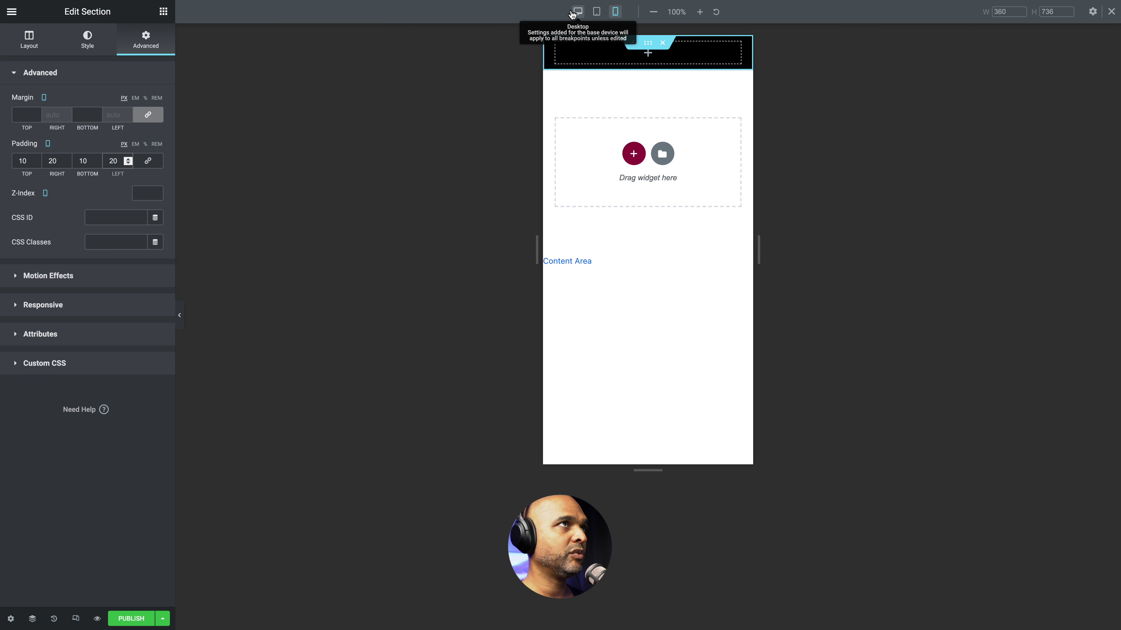
left_click(573, 16)
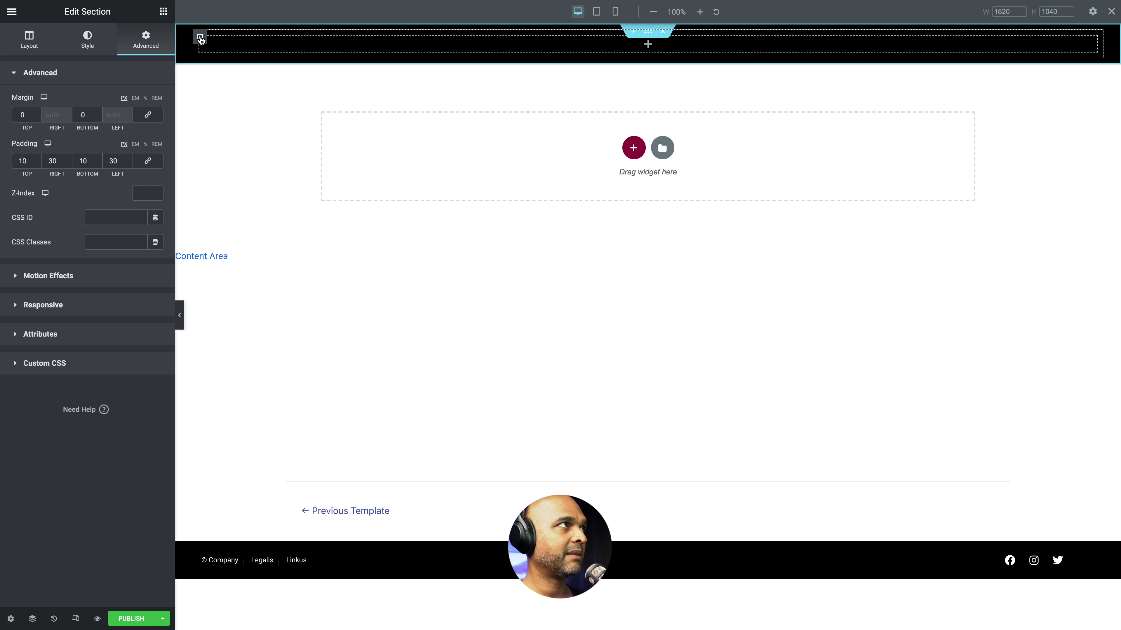
Show the Navigator and give the header column a widgets space of 0 px and Middle vertical alignment
left_click(199, 38)
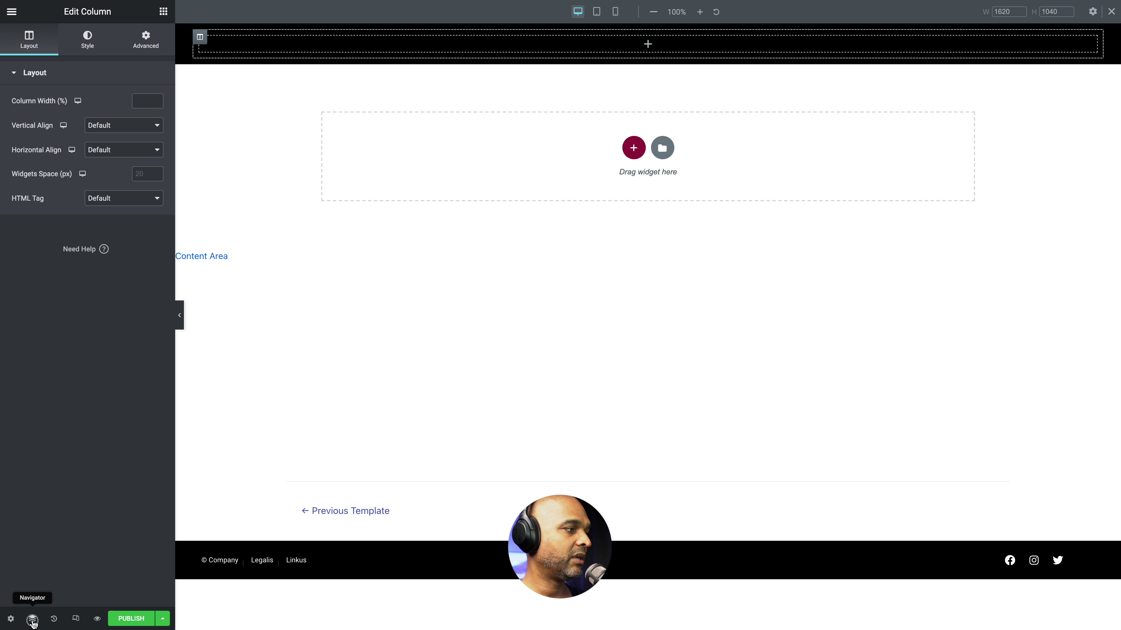
left_click(80, 623)
left_click_drag(1009, 68, 951, 98)
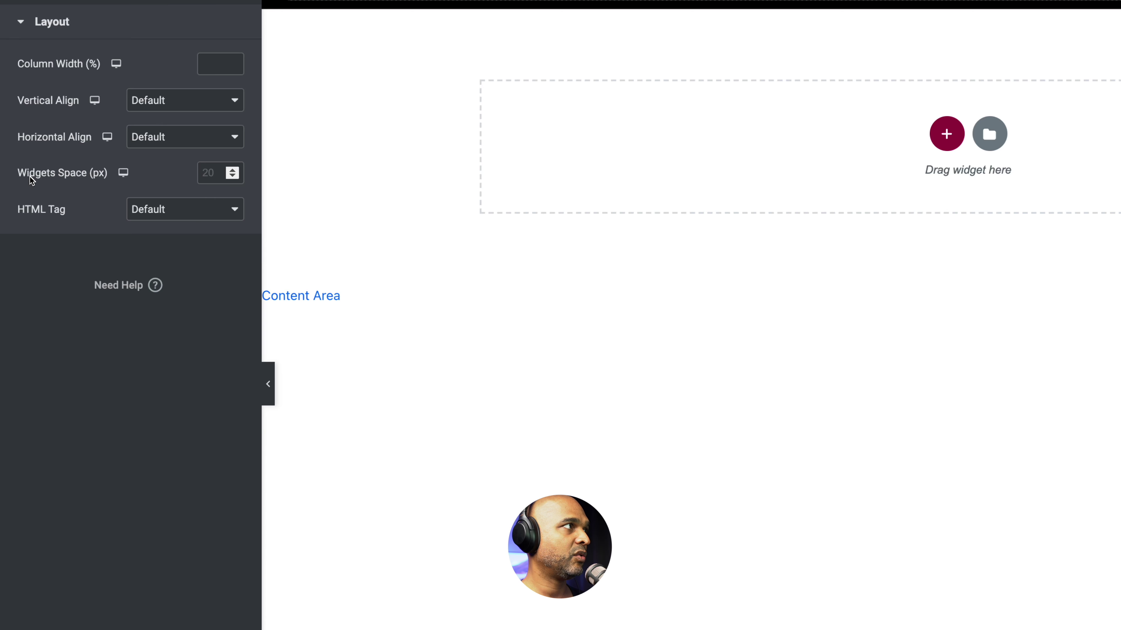
left_click(262, 172)
type("0")
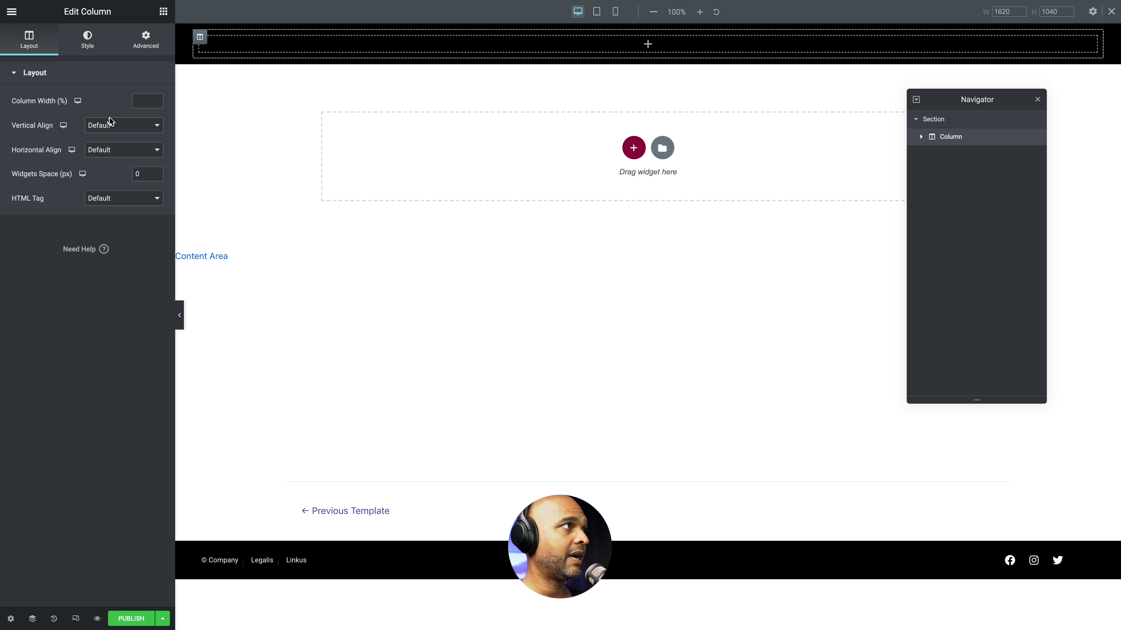
left_click(110, 121)
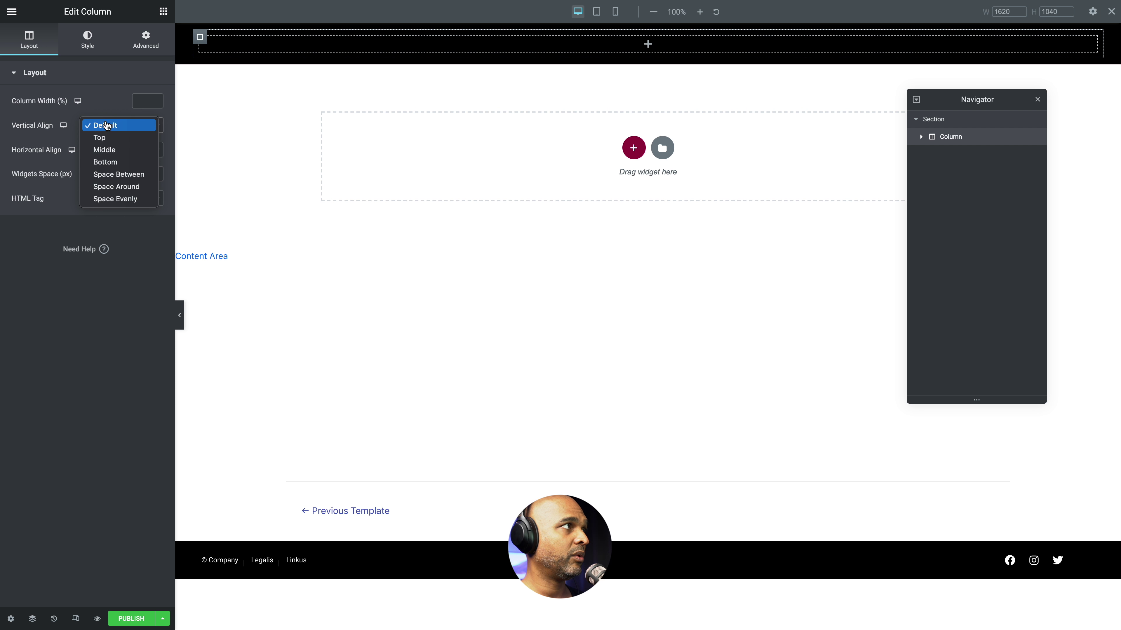
left_click(99, 150)
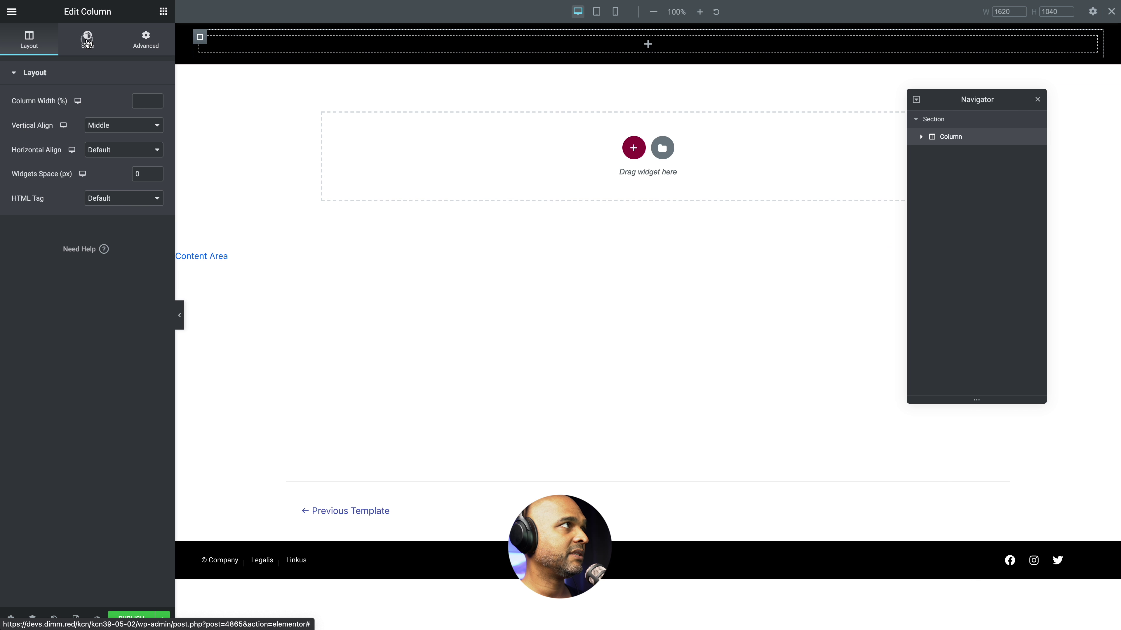
Give the header column a classic background in black with its opacity reduced to fully transparent
left_click(87, 39)
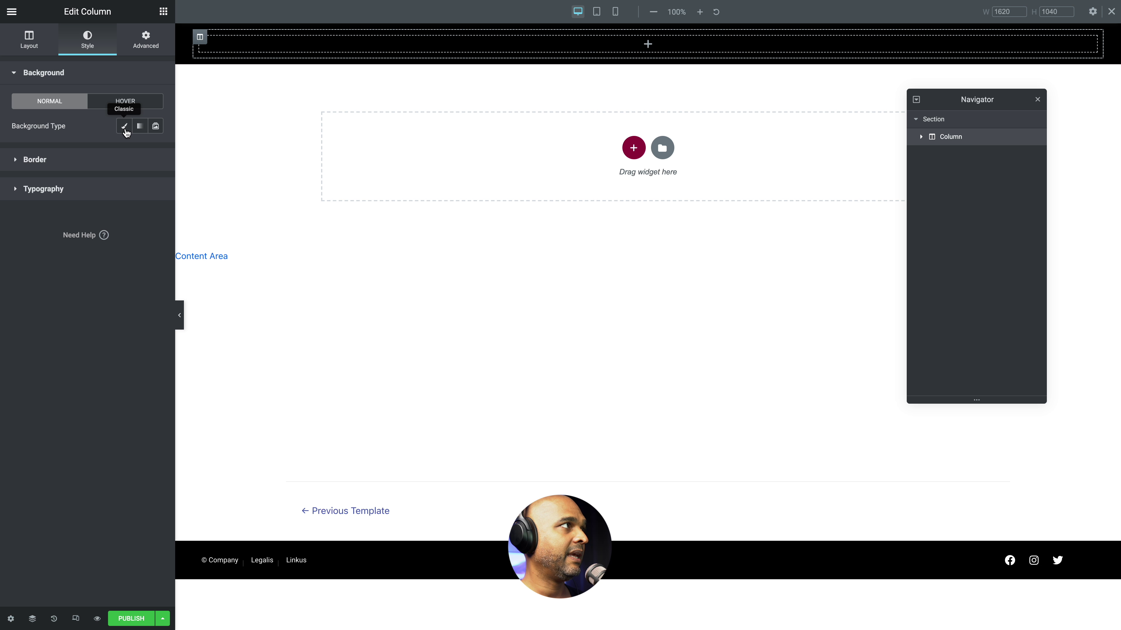
left_click(125, 129)
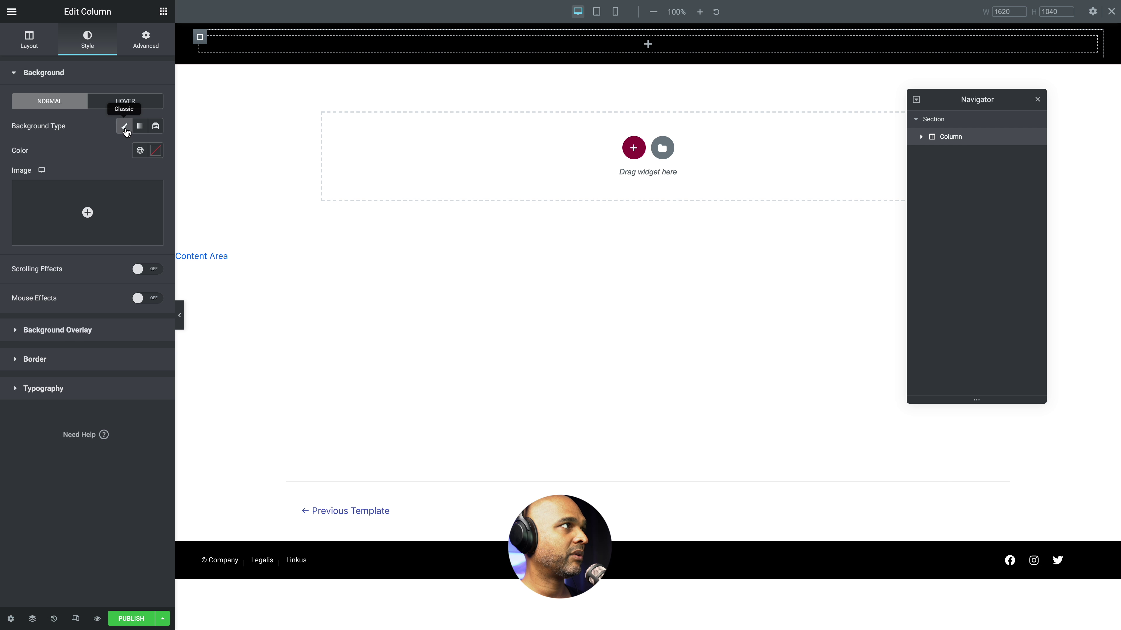
left_click(152, 152)
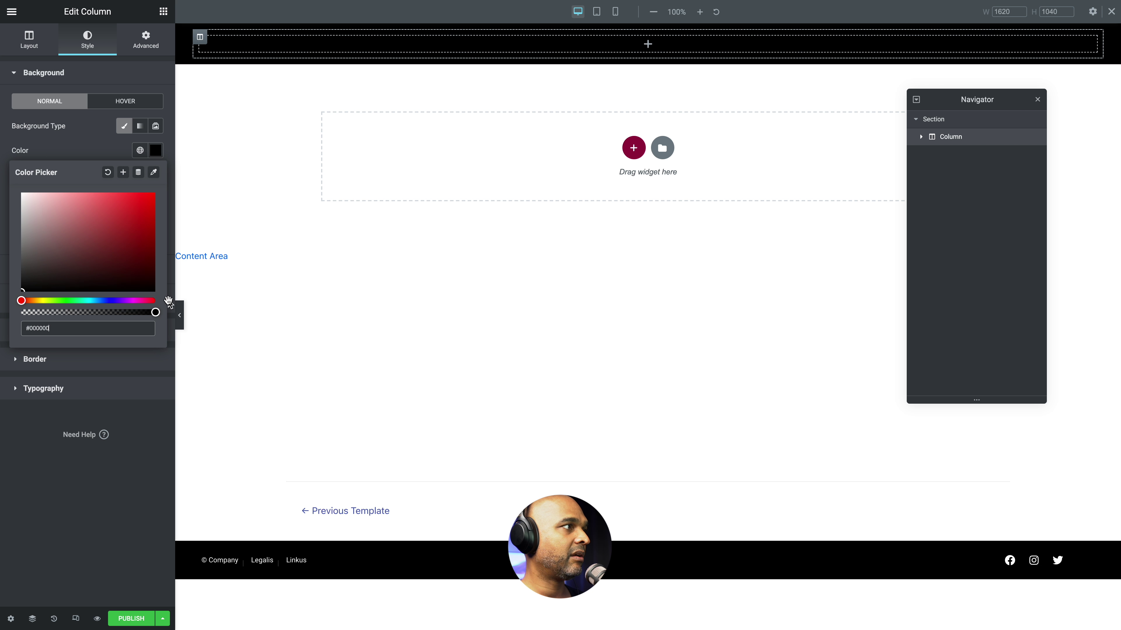
left_click_drag(154, 312, 1, 312)
left_click(52, 545)
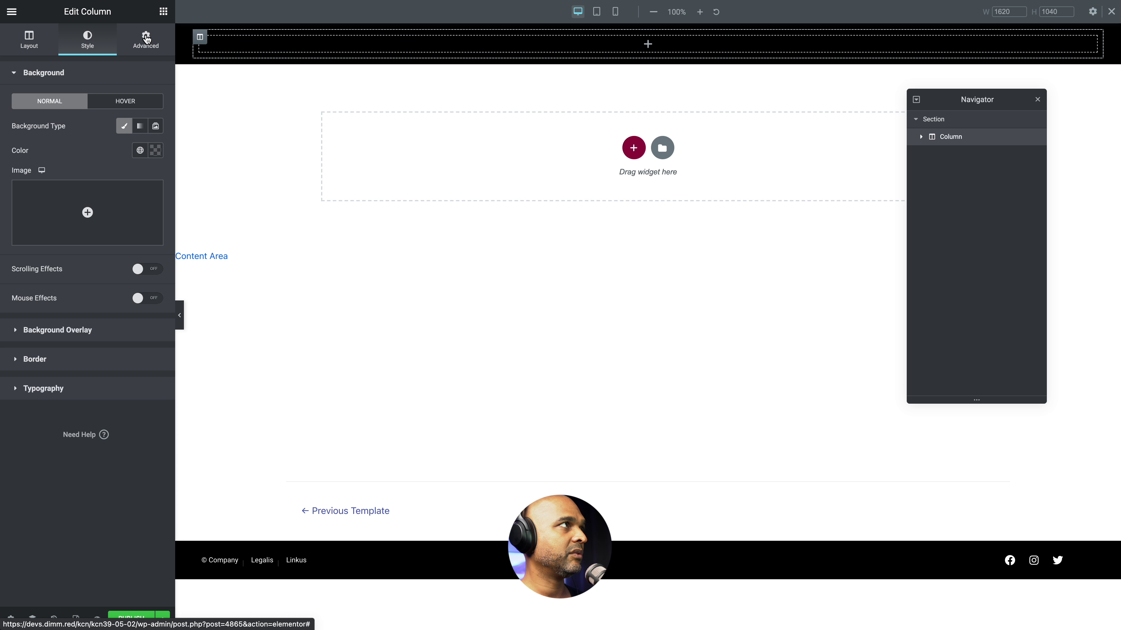
Unlink the column's margin and padding values so that all are 0, and duplicate the column
left_click(145, 40)
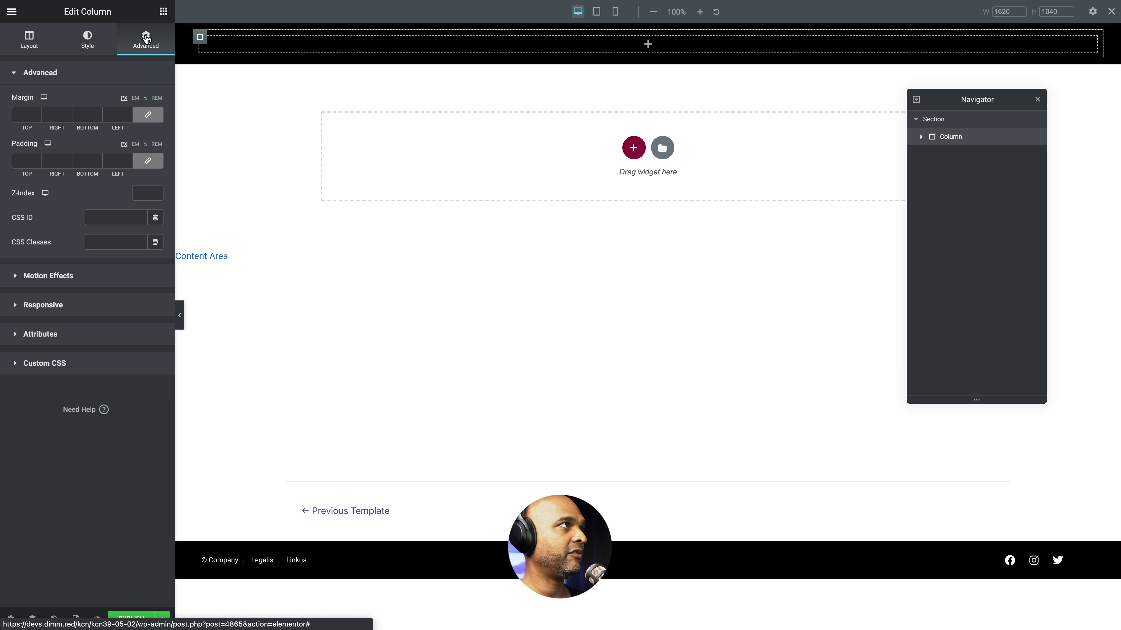
left_click(145, 114)
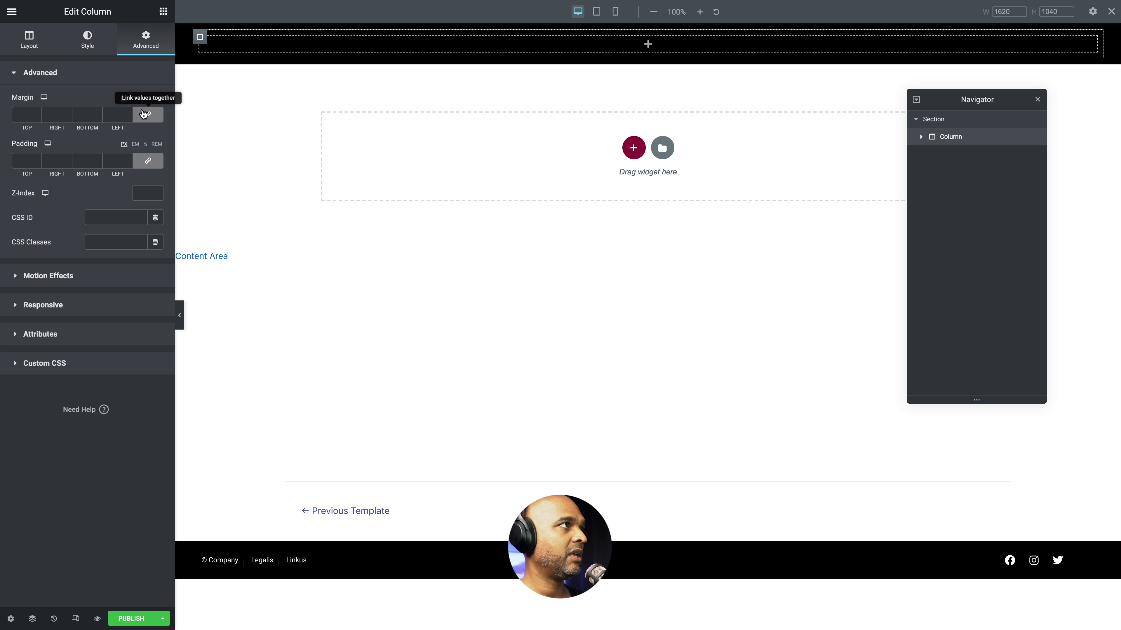
left_click(147, 162)
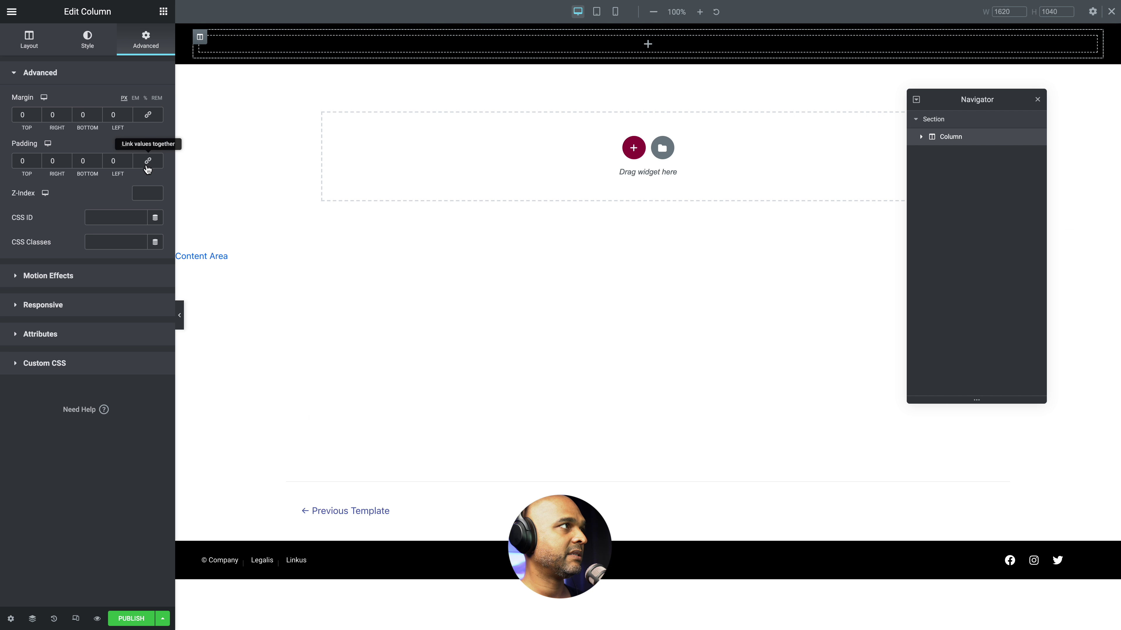
right_click(201, 39)
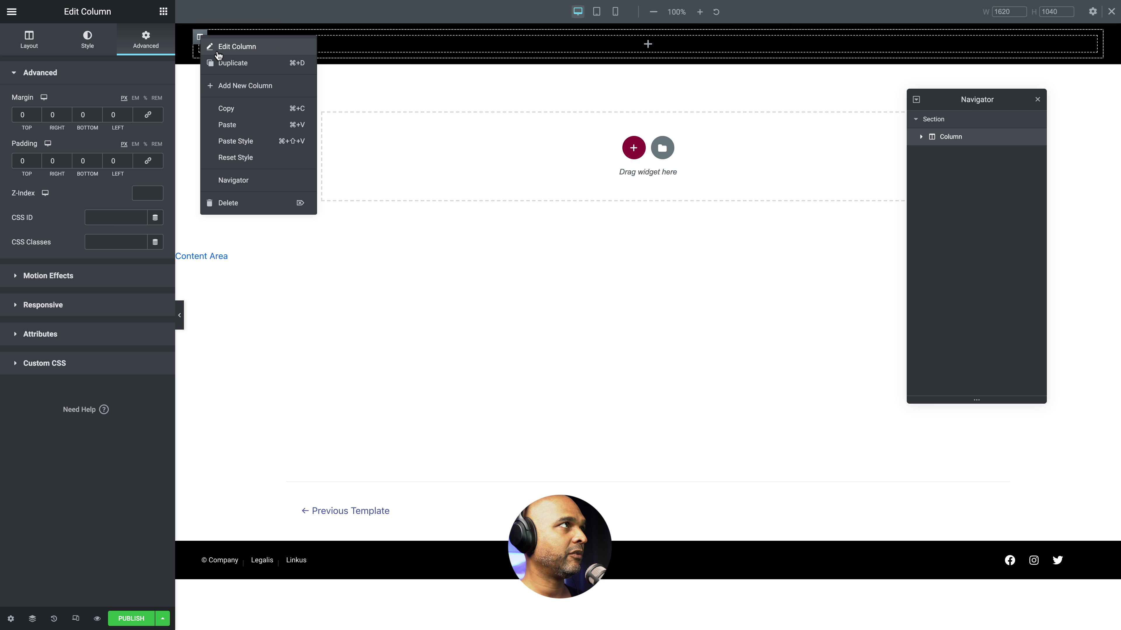
left_click(226, 63)
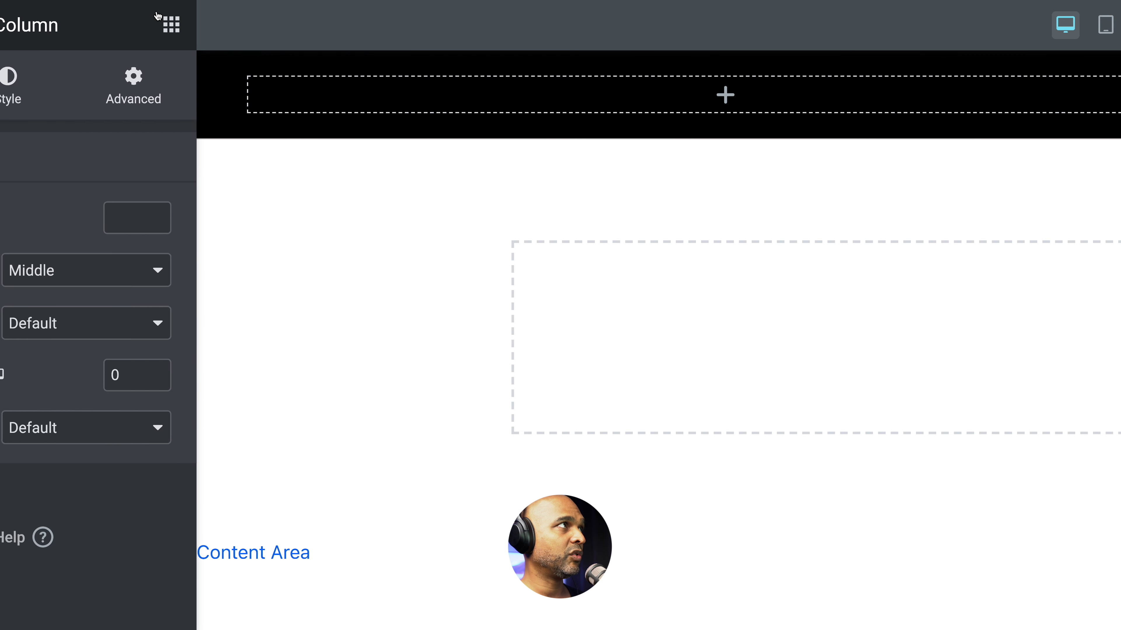
Add an Image widget to the header's first column and insert the gold vik-logo-01.png, found by searching the media library for "logo"
left_click(170, 23)
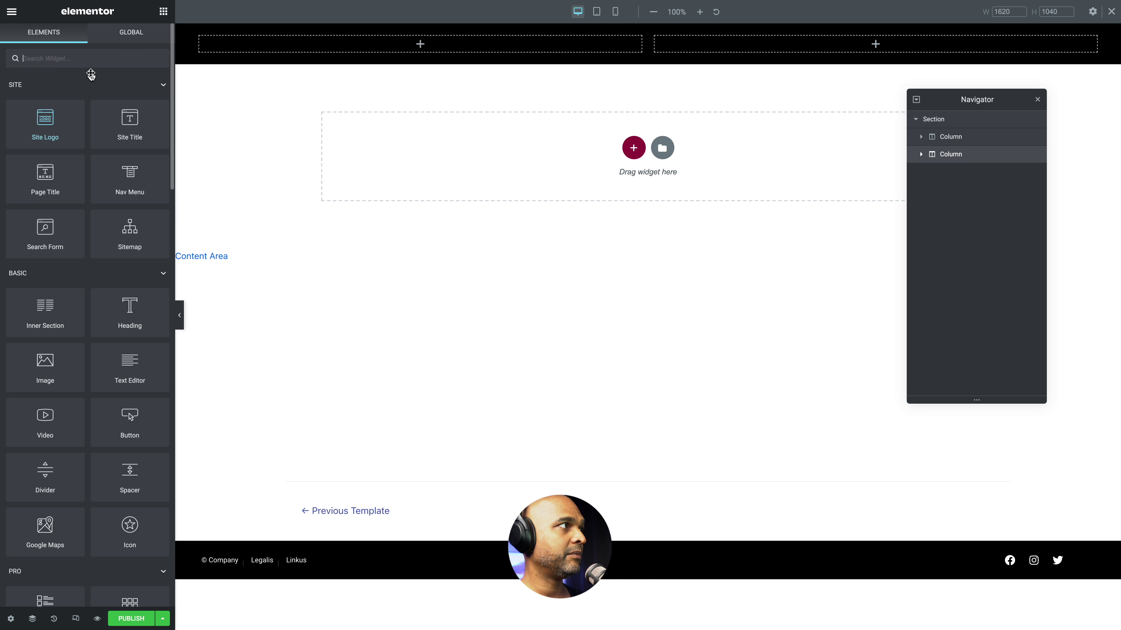
scroll(82, 189, "down", 2)
left_click_drag(43, 264, 326, 47)
left_click(78, 134)
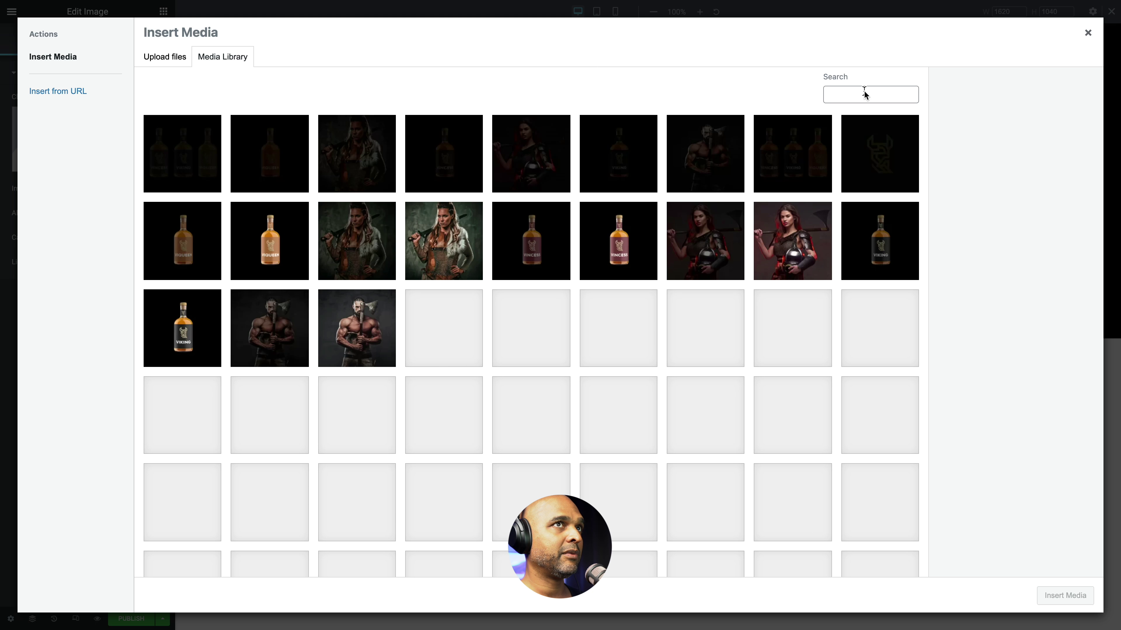
left_click(863, 94)
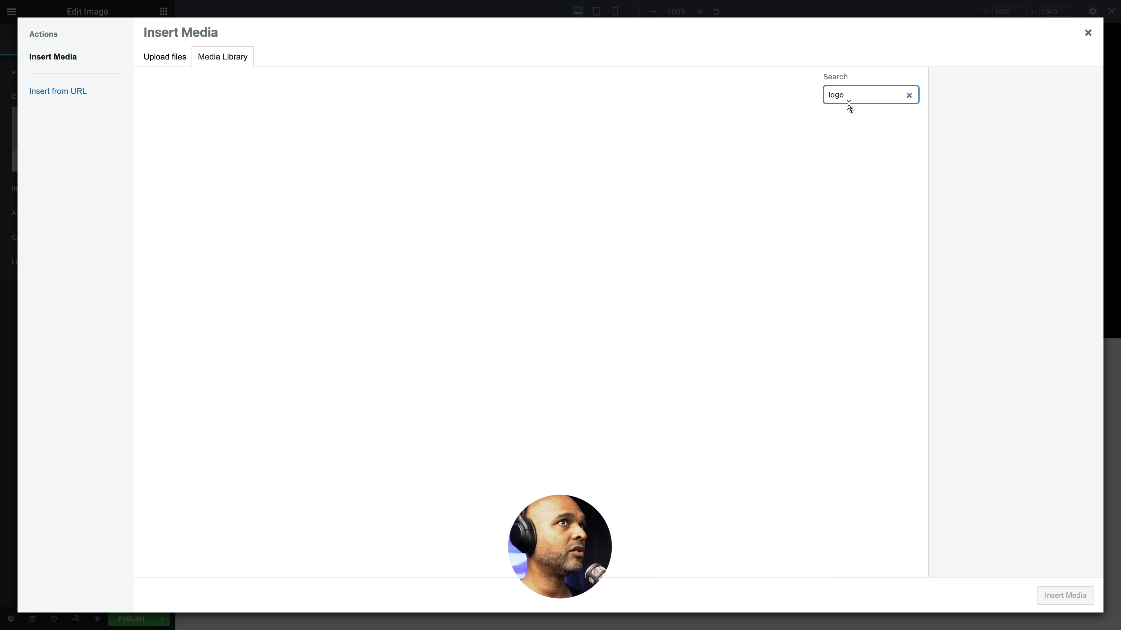
left_click(267, 174)
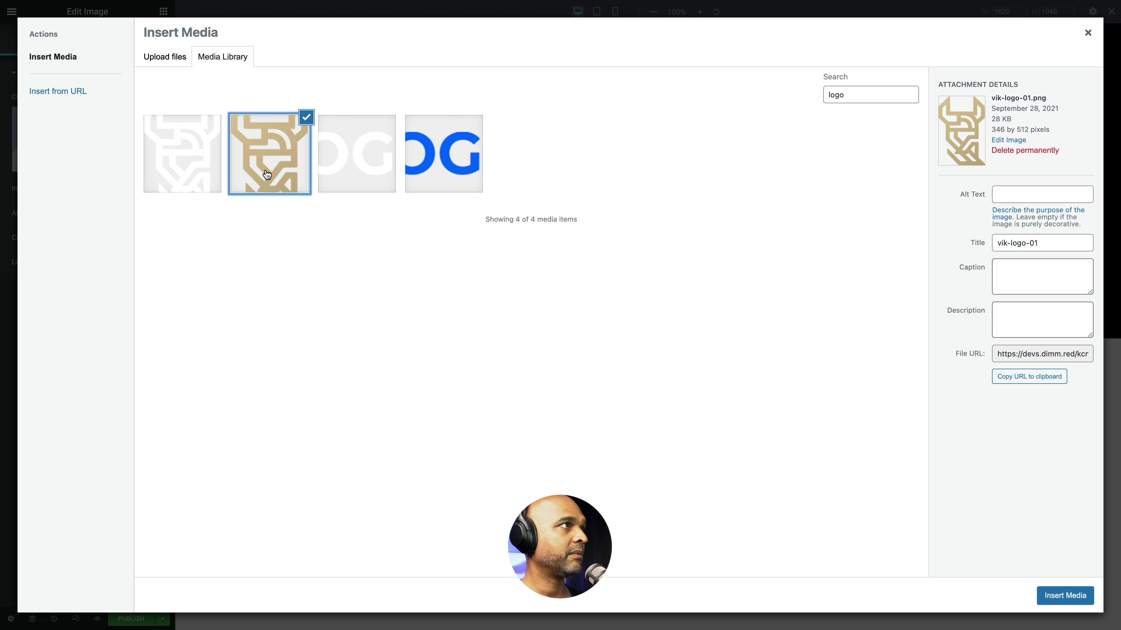
left_click(1065, 595)
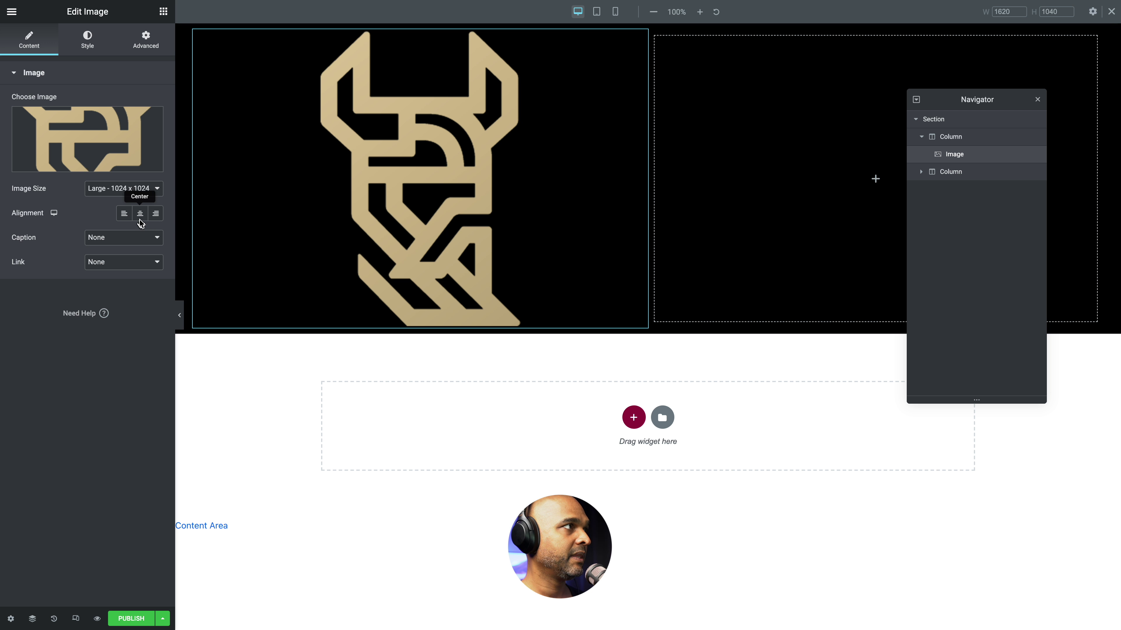
Align the logo image left and link it to a custom URL using the Site URL dynamic tag
left_click(123, 216)
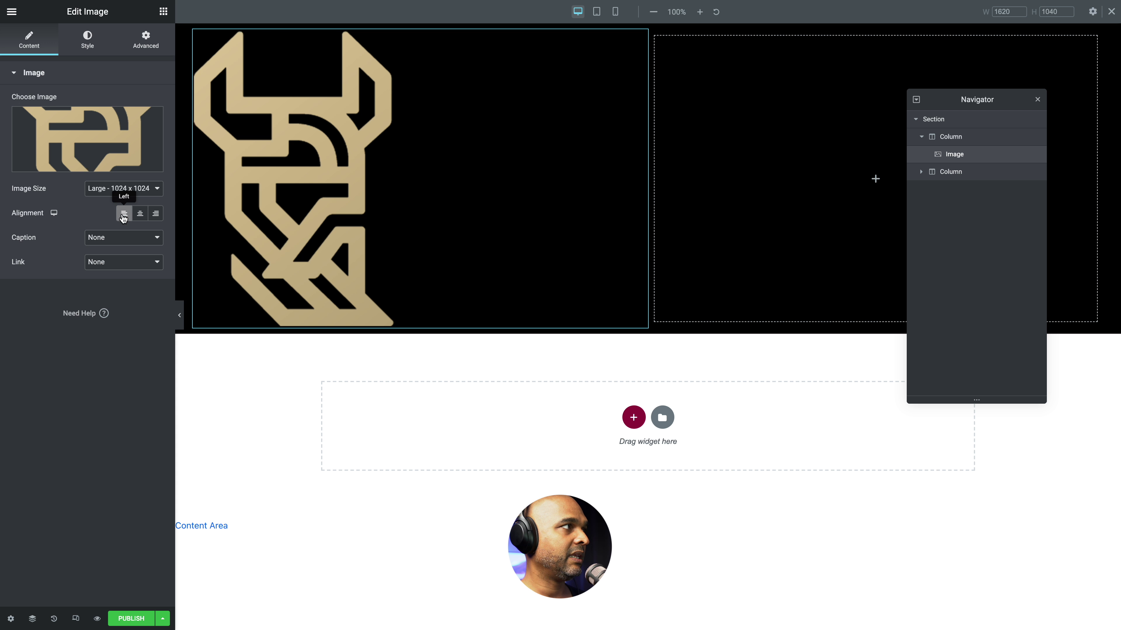
left_click(117, 262)
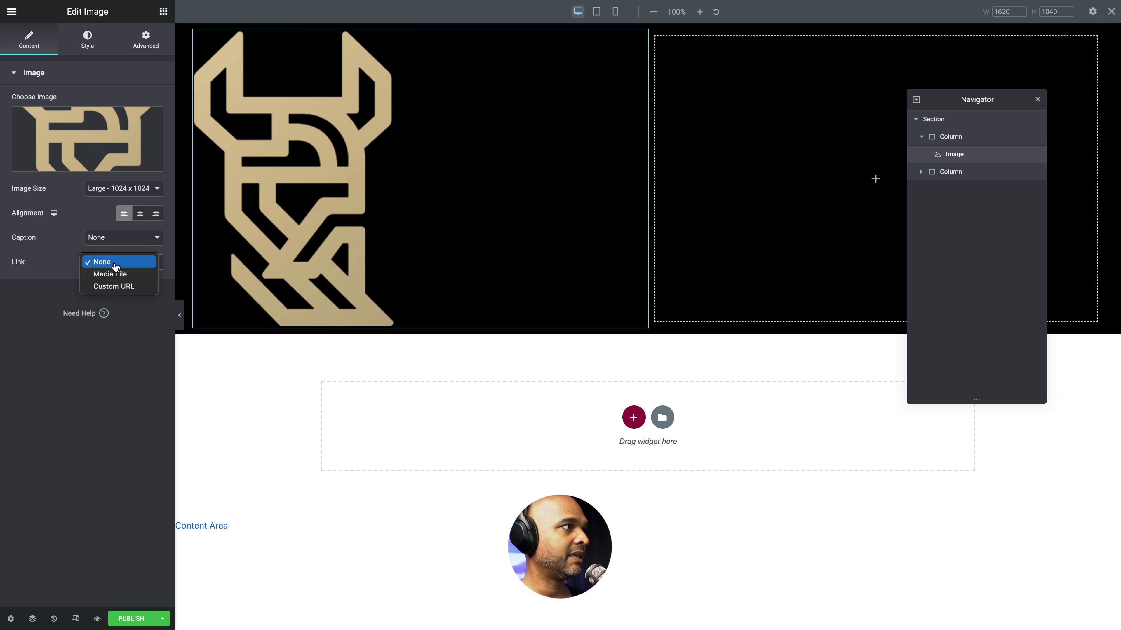
left_click(113, 287)
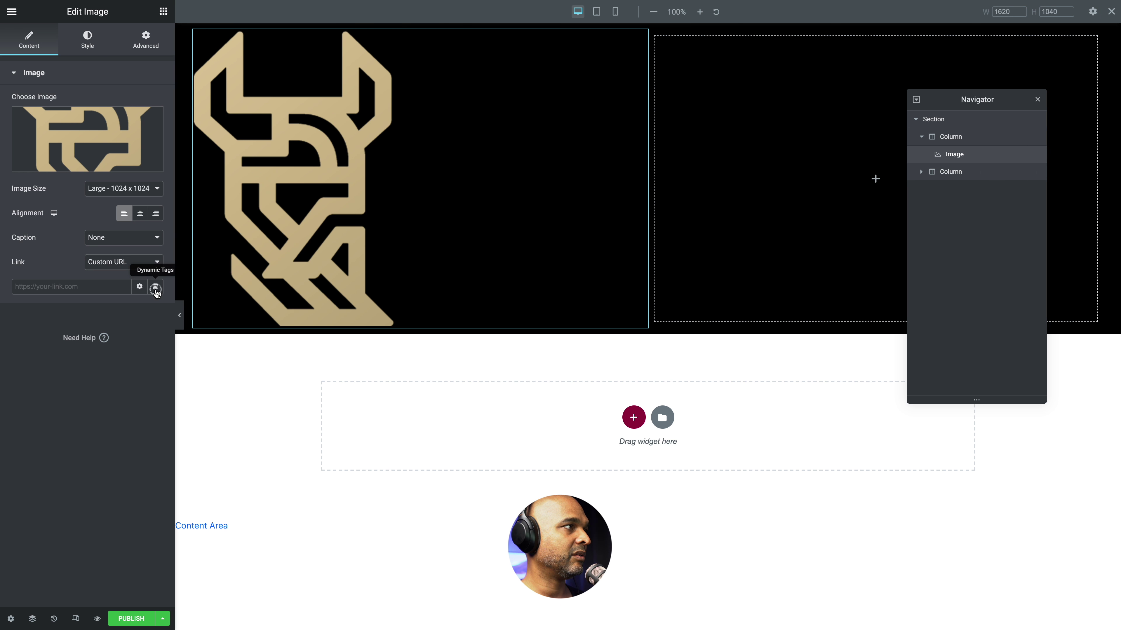
left_click(155, 288)
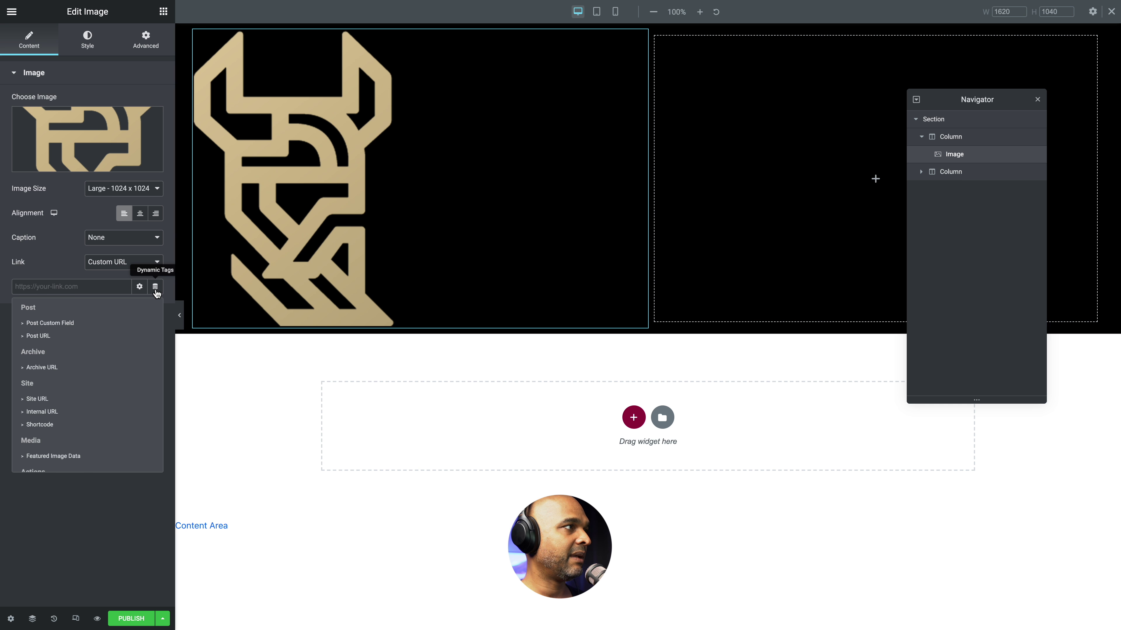
scroll(87, 346, "down", 3)
left_click(38, 344)
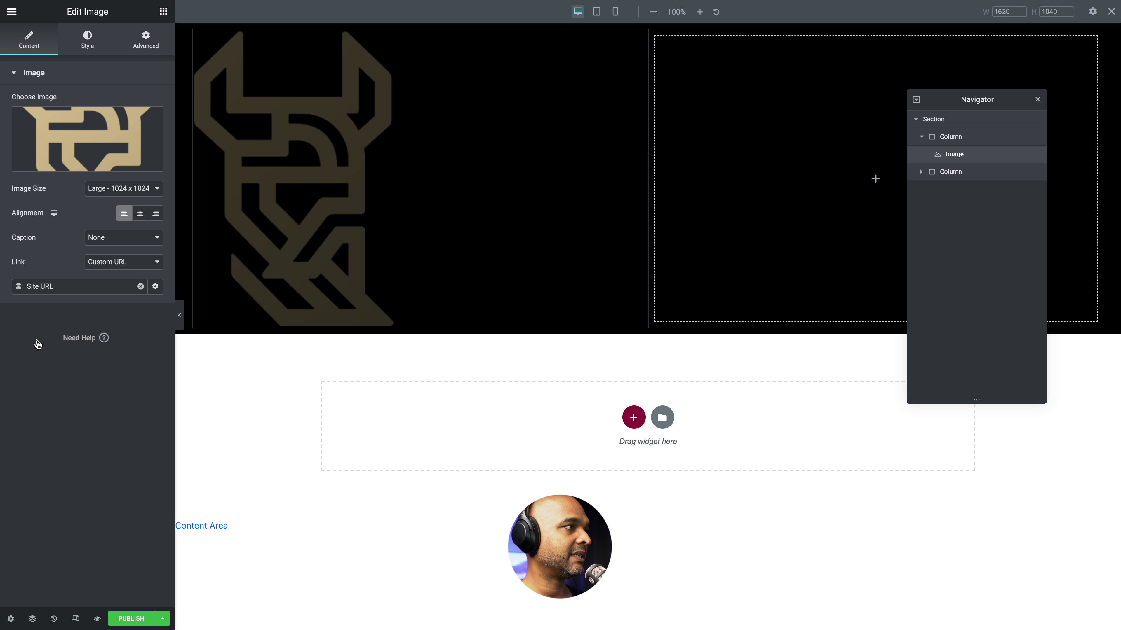
Set the logo image's width to 35 px
left_click(87, 43)
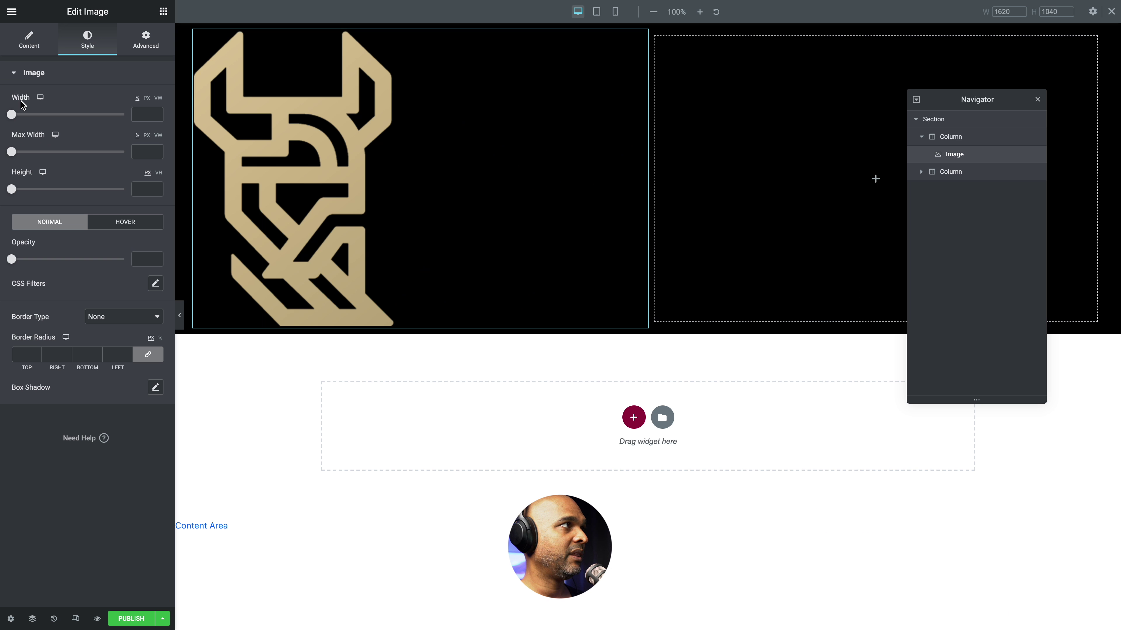
left_click(137, 114)
type("35")
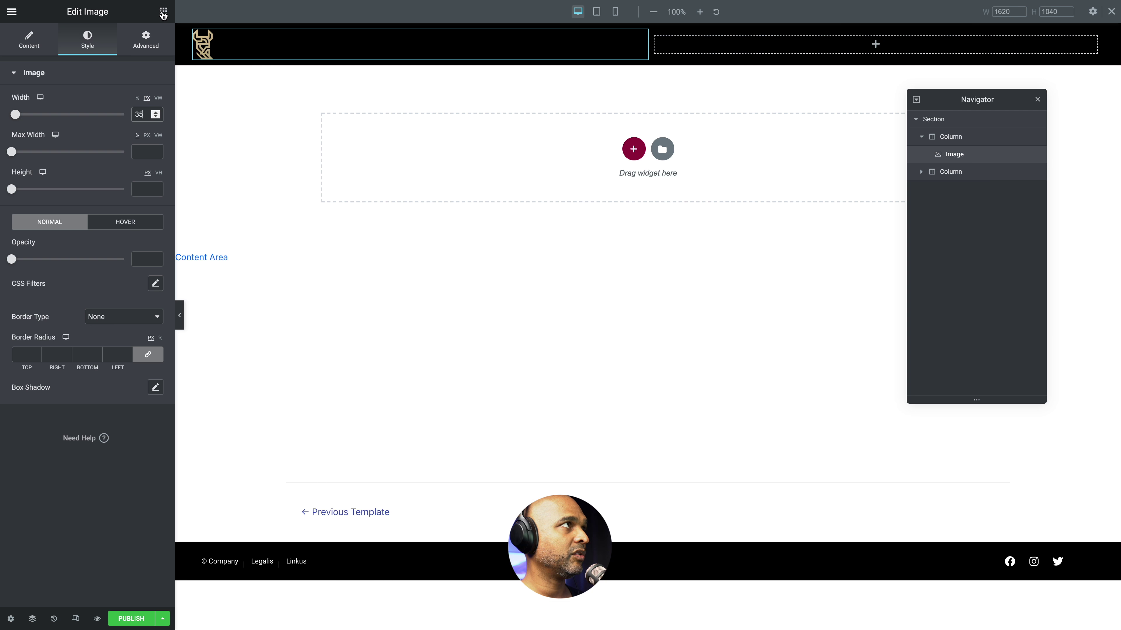
Add an Icon widget, found by searching the widgets for "icon", to the header's second column
left_click(164, 12)
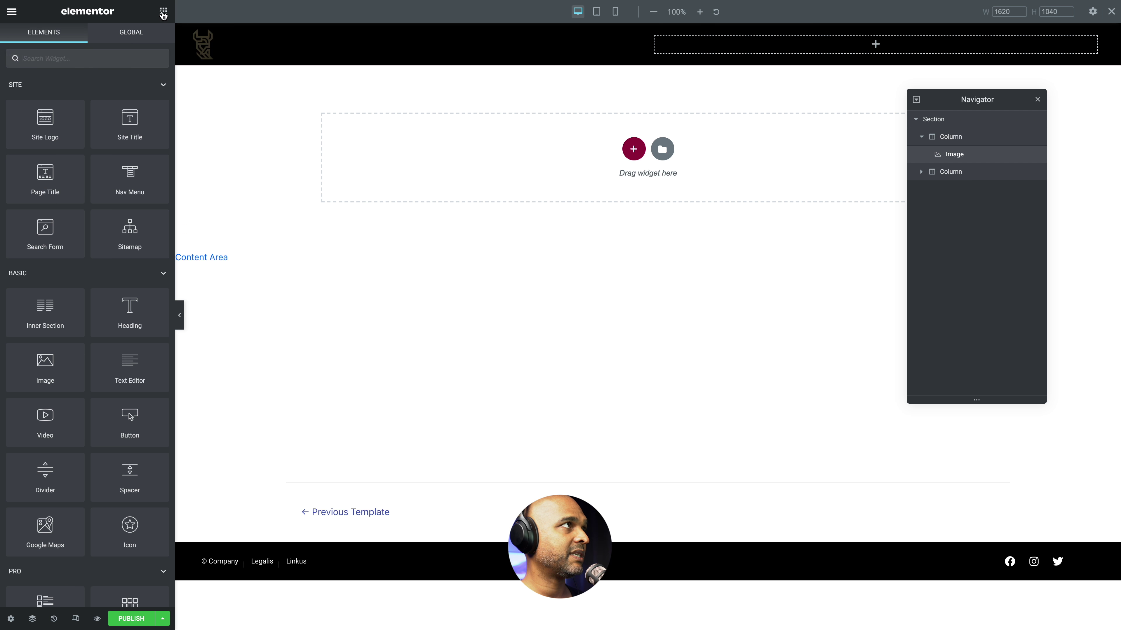
type("icon")
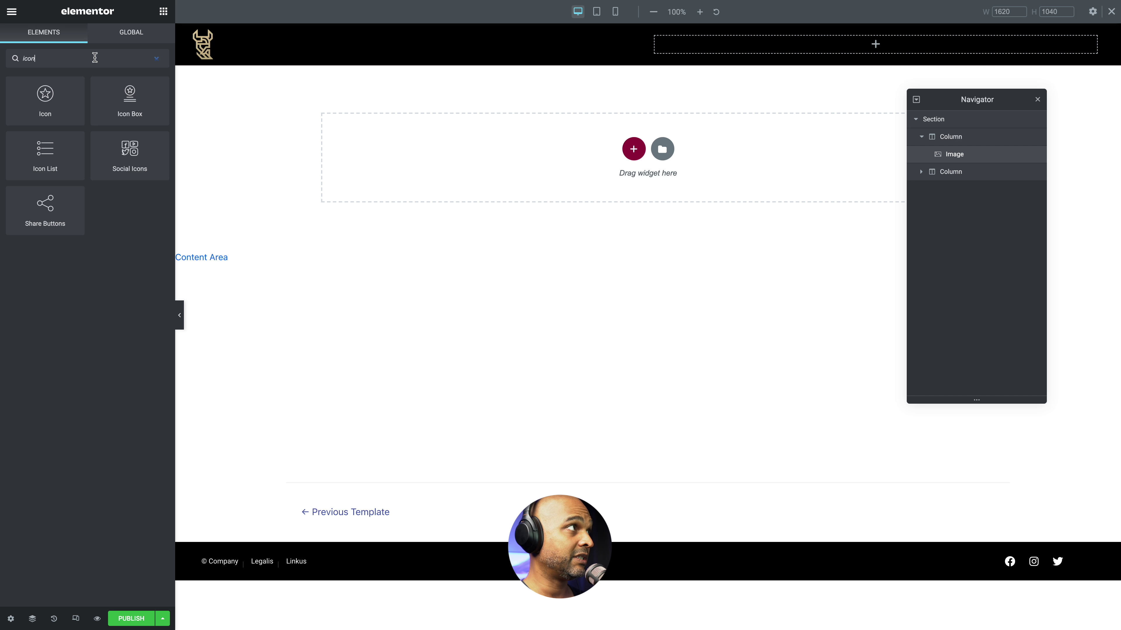
left_click_drag(42, 90, 704, 40)
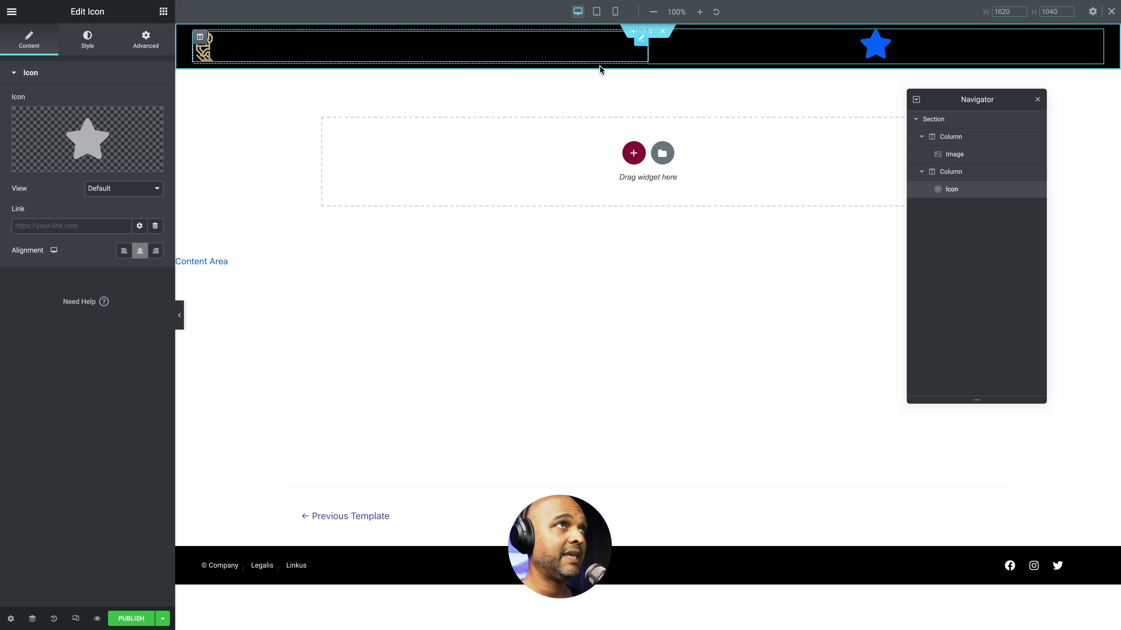
Replace the star with the Grip lines icon, found by searching the icon library for "grip", and align it right
left_click(83, 141)
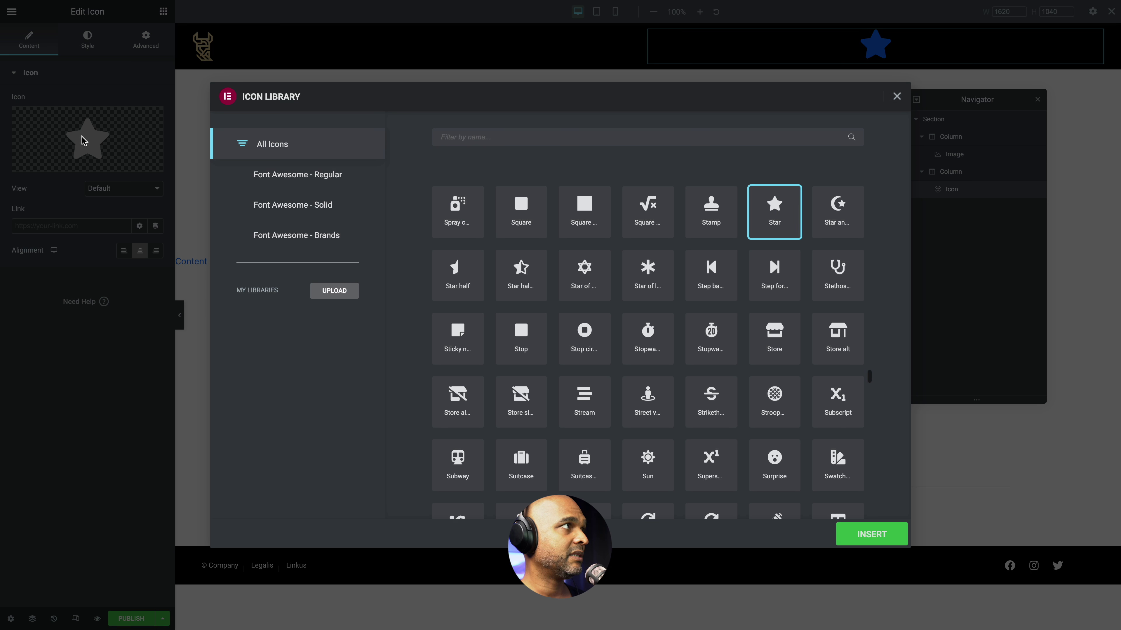
left_click(542, 138)
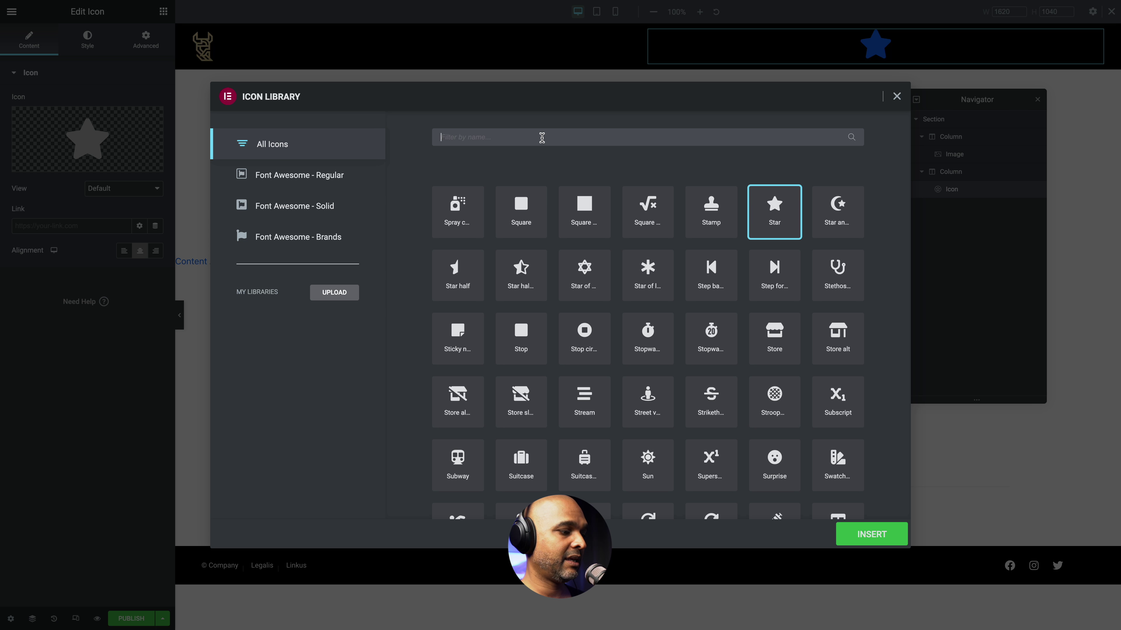
type("grip")
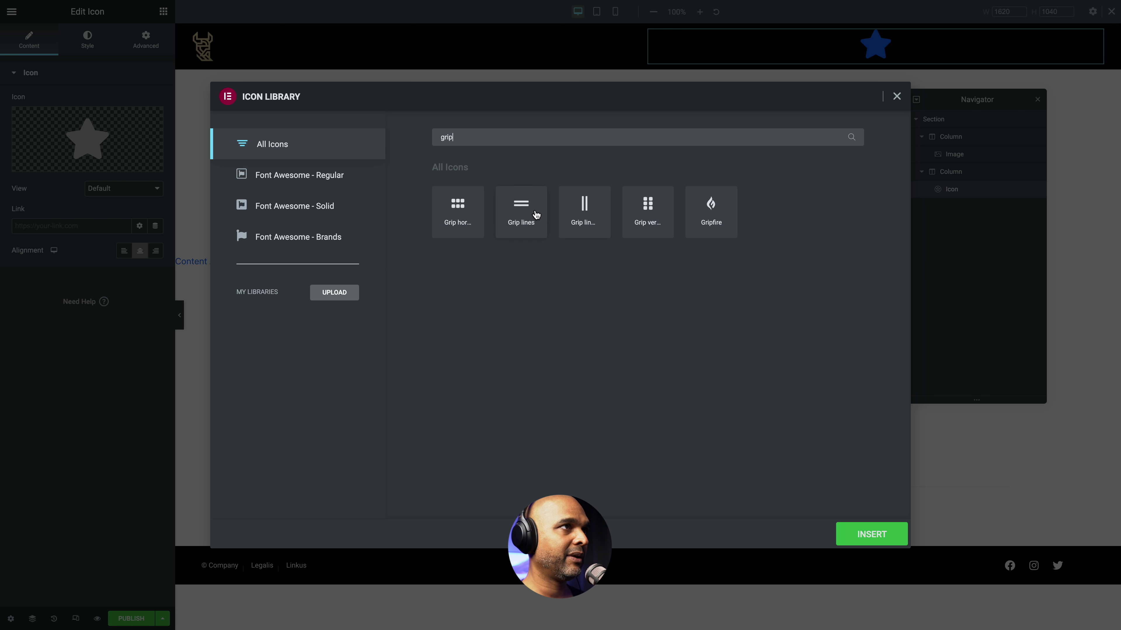
left_click(521, 208)
left_click(857, 536)
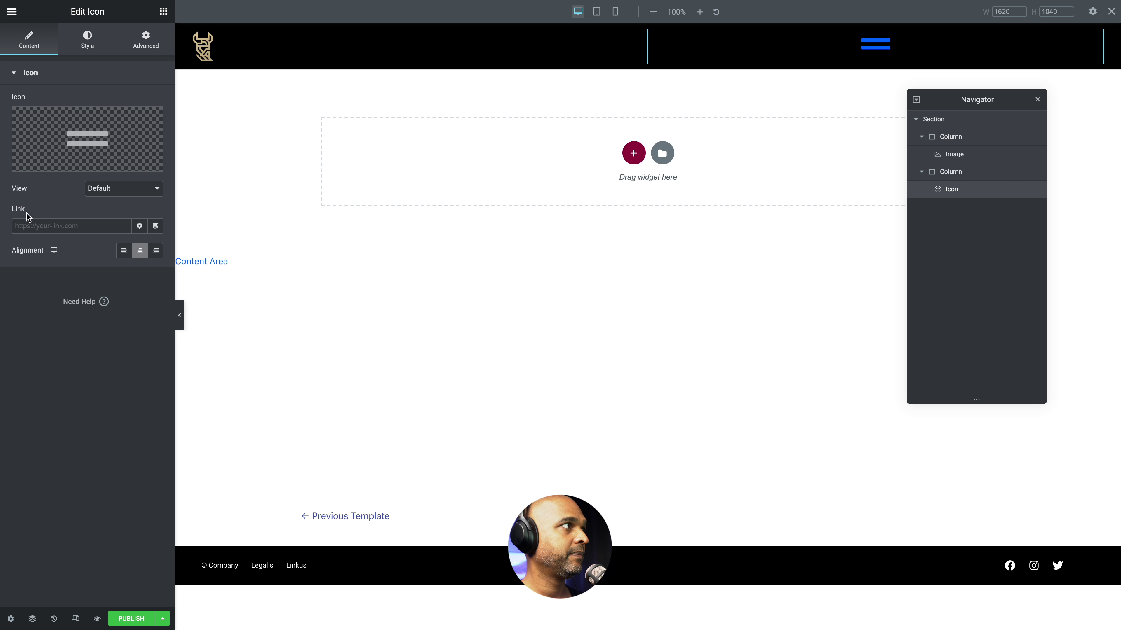
left_click(155, 252)
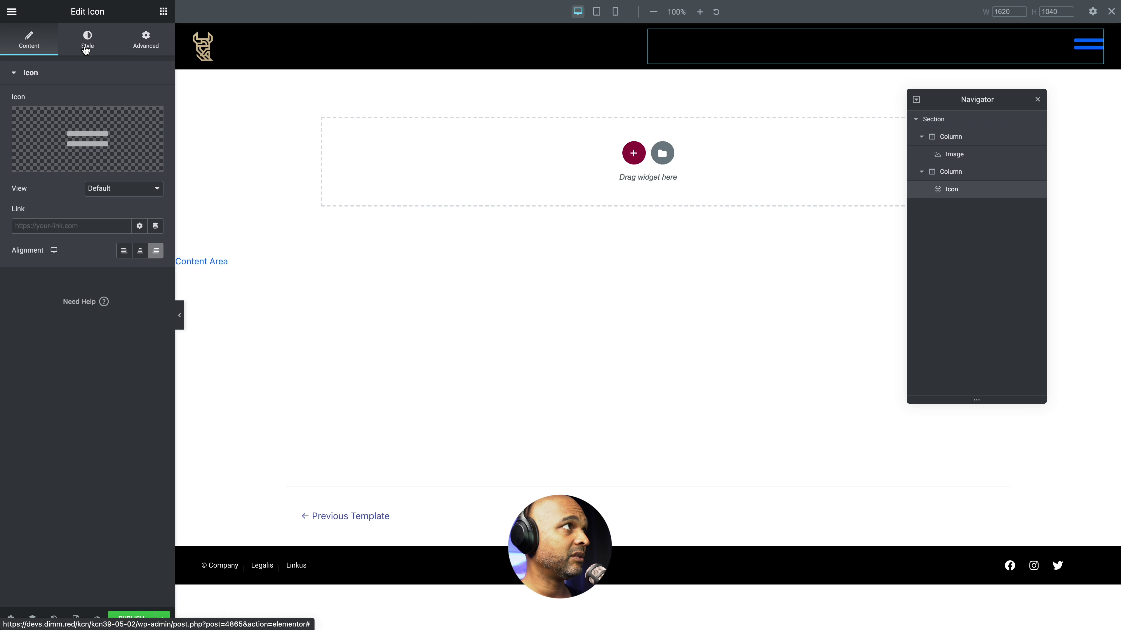
Change the menu icon's normal primary color to white
left_click(86, 48)
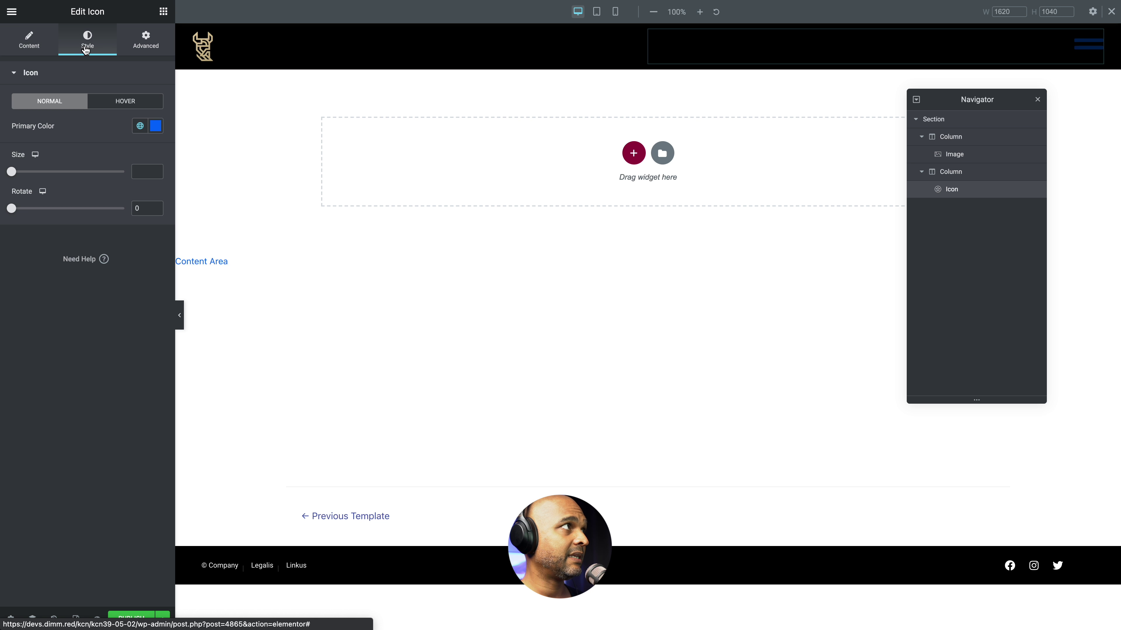
left_click(155, 126)
left_click_drag(53, 209, 13, 148)
left_click(82, 129)
Give the menu icon a light grey hover color and set its size to 30
left_click(108, 102)
left_click(155, 126)
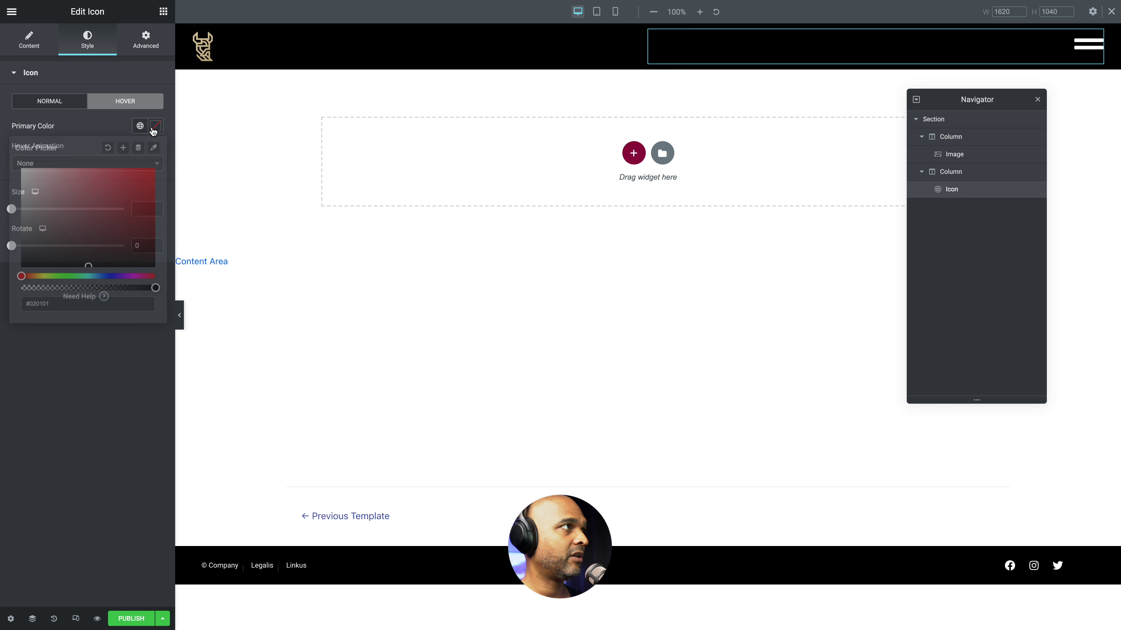
left_click_drag(25, 177, 25, 185)
left_click(69, 387)
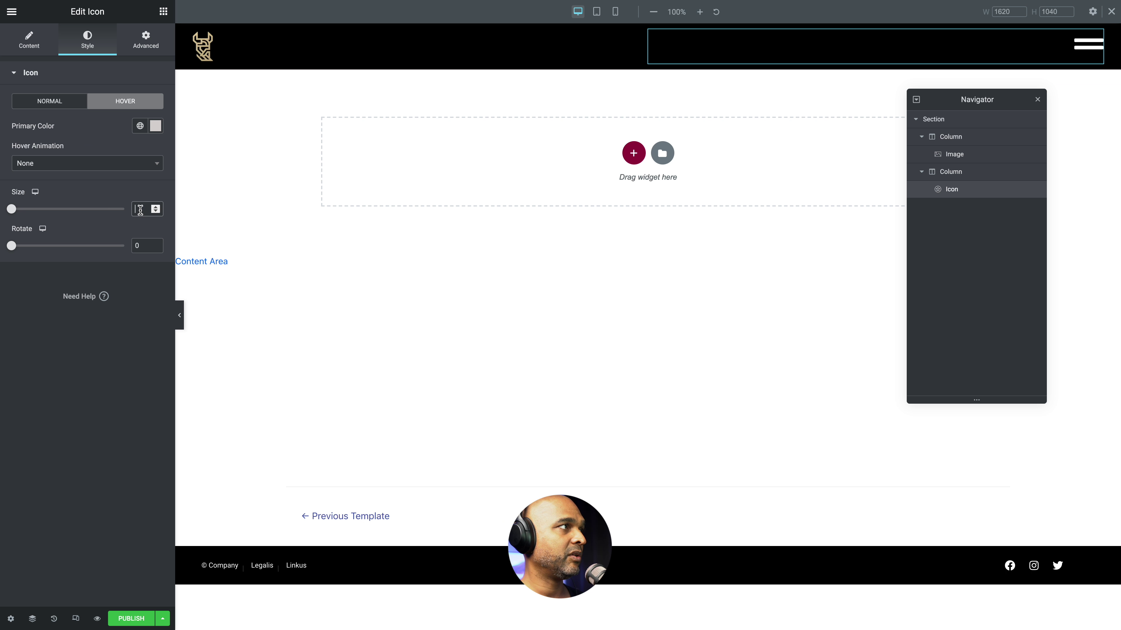
type("30")
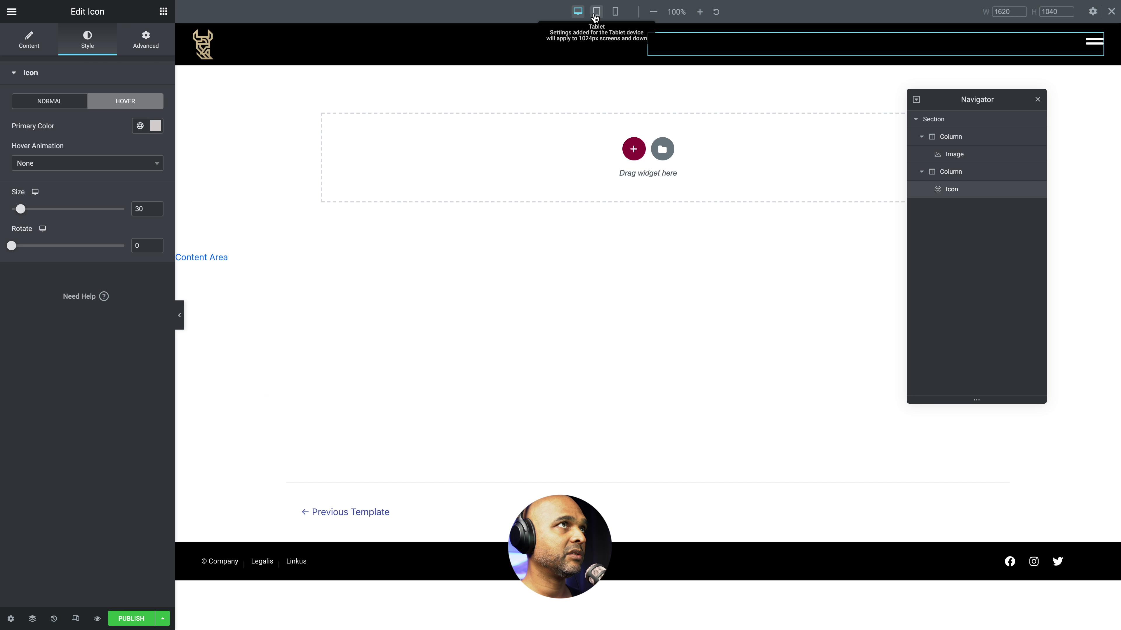
Check the header in tablet and mobile views, and set equal tablet column widths for both header columns
left_click(595, 18)
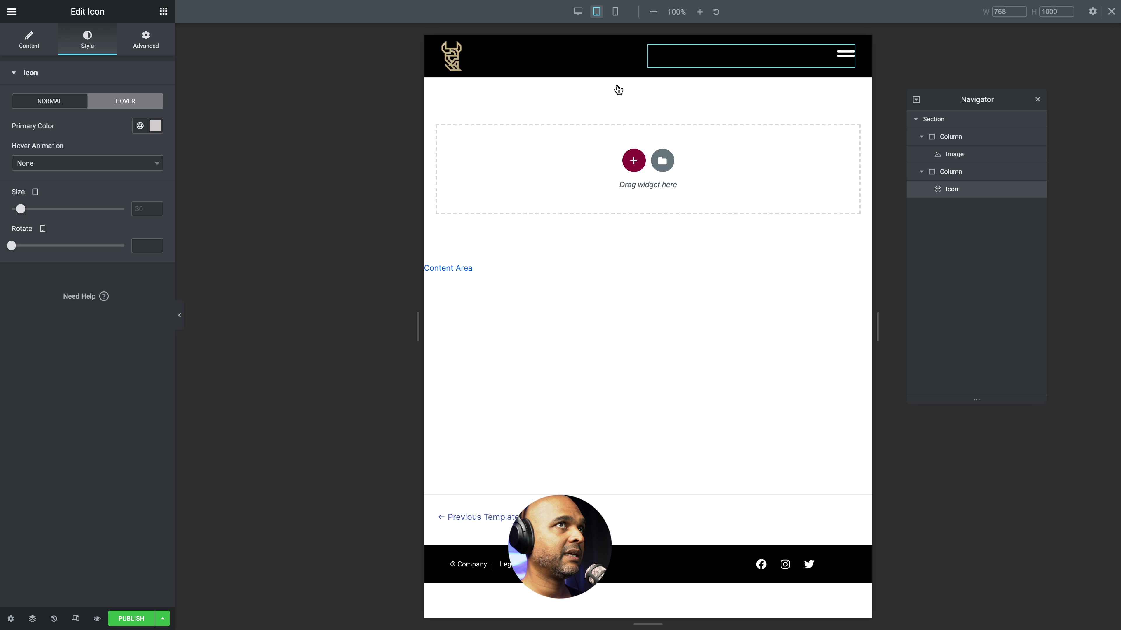
left_click(615, 11)
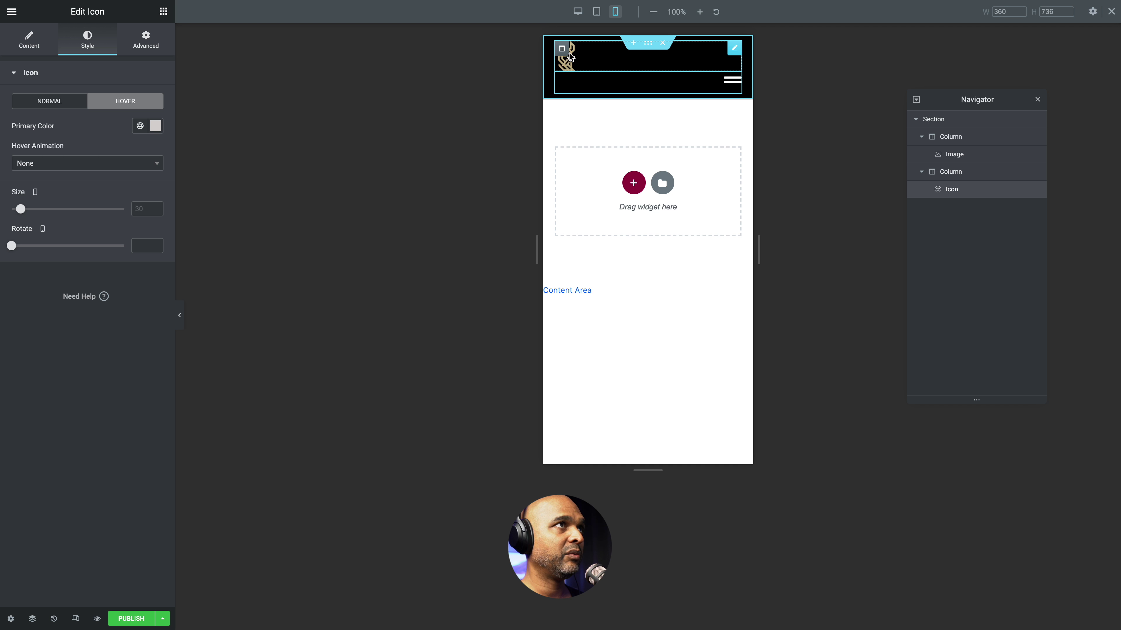
left_click(596, 19)
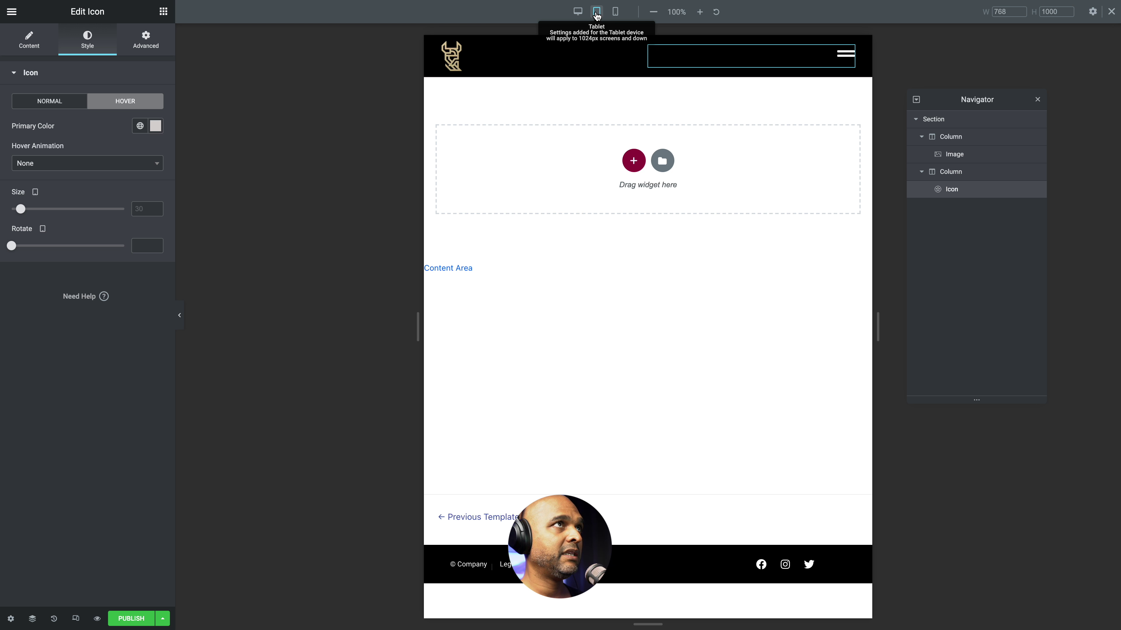
left_click(448, 48)
left_click(32, 44)
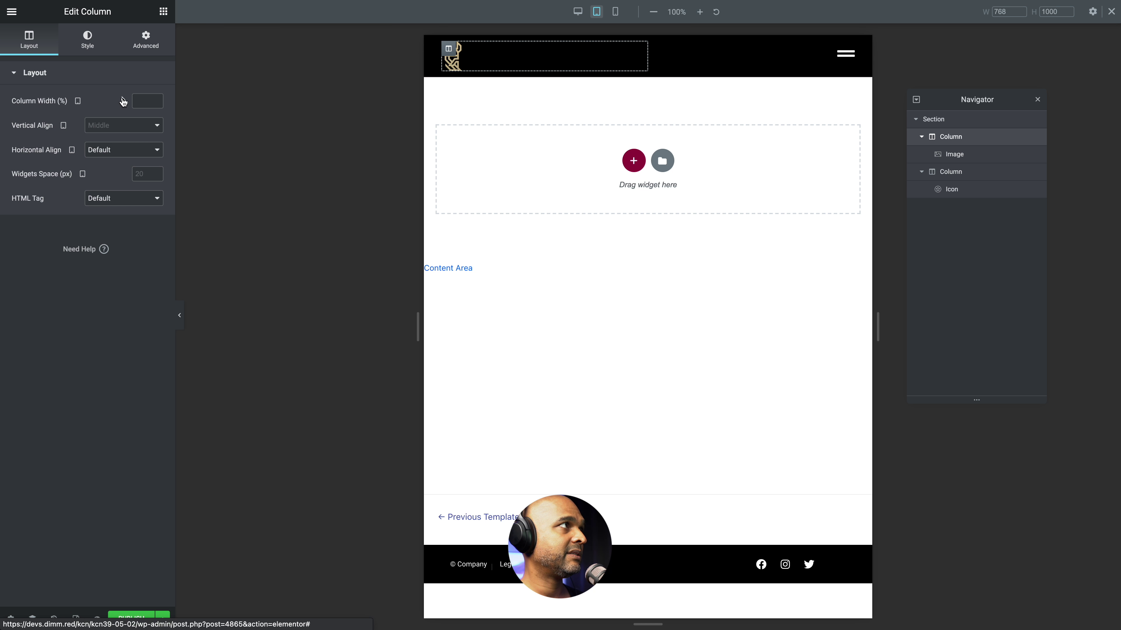
left_click(141, 99)
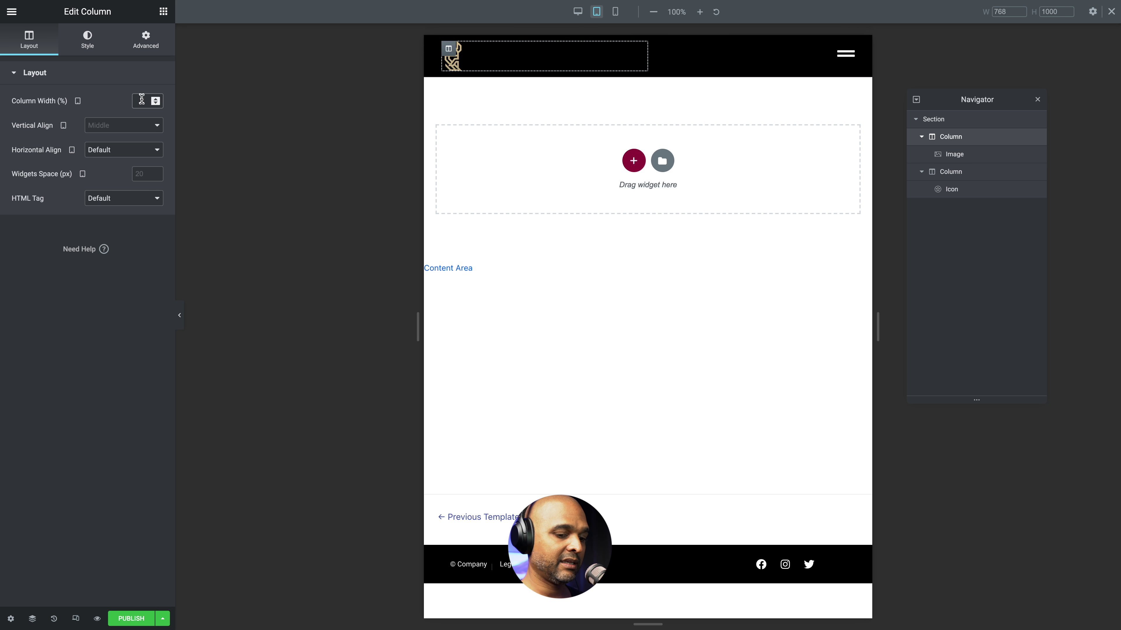
left_click(655, 48)
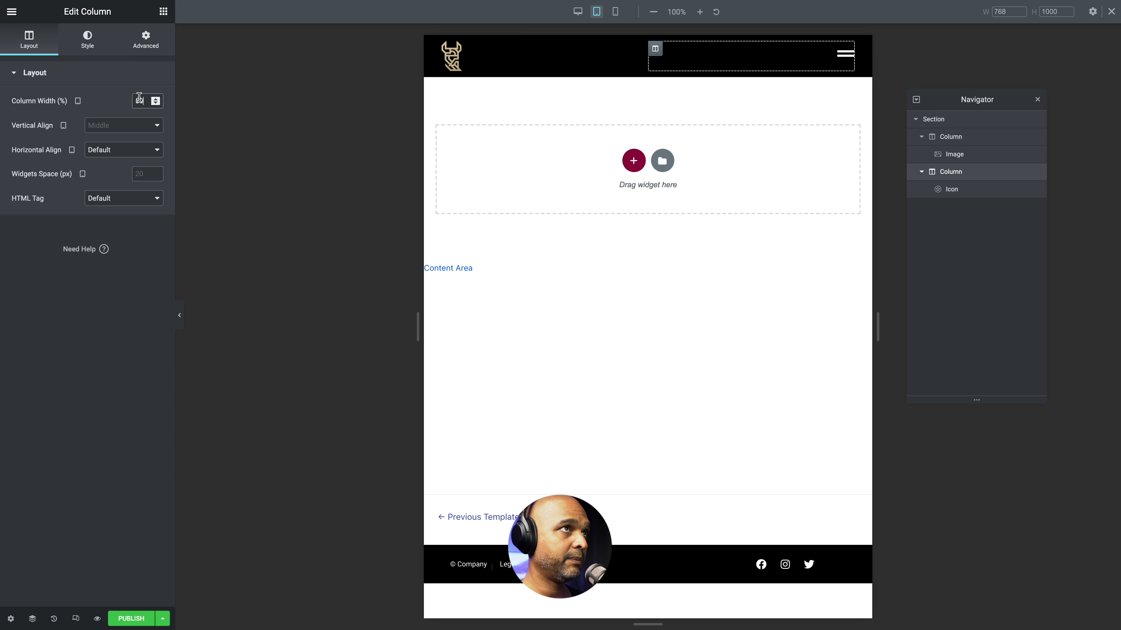
Set the column width of both header columns to 50% in the mobile view
left_click(616, 12)
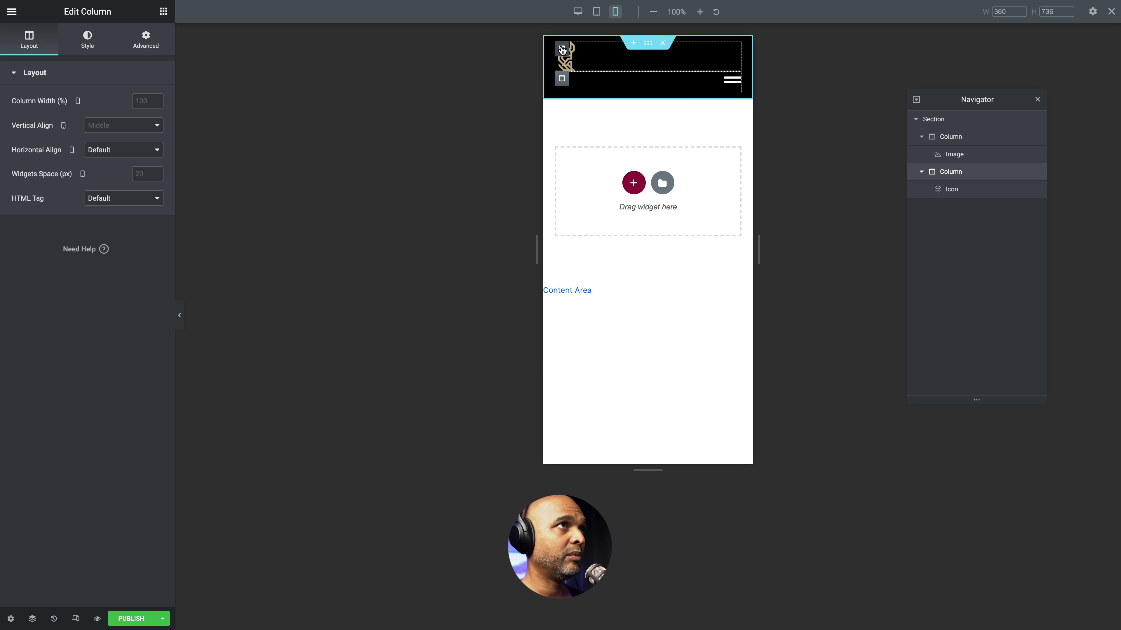
left_click(562, 49)
left_click(139, 100)
type("50")
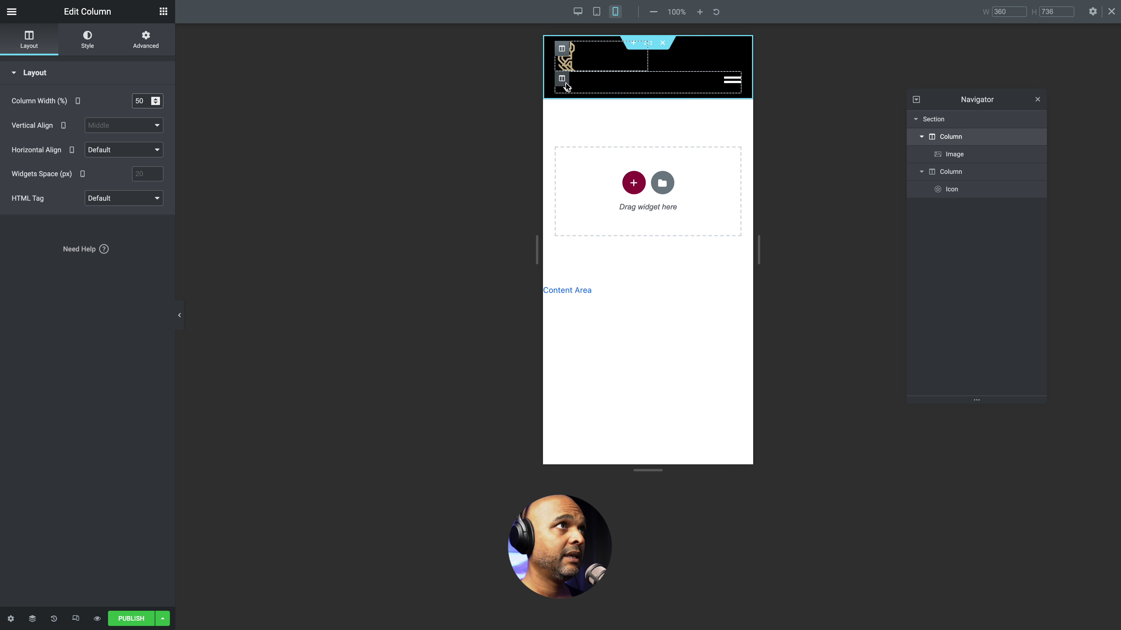
left_click(562, 80)
left_click(141, 101)
type("50")
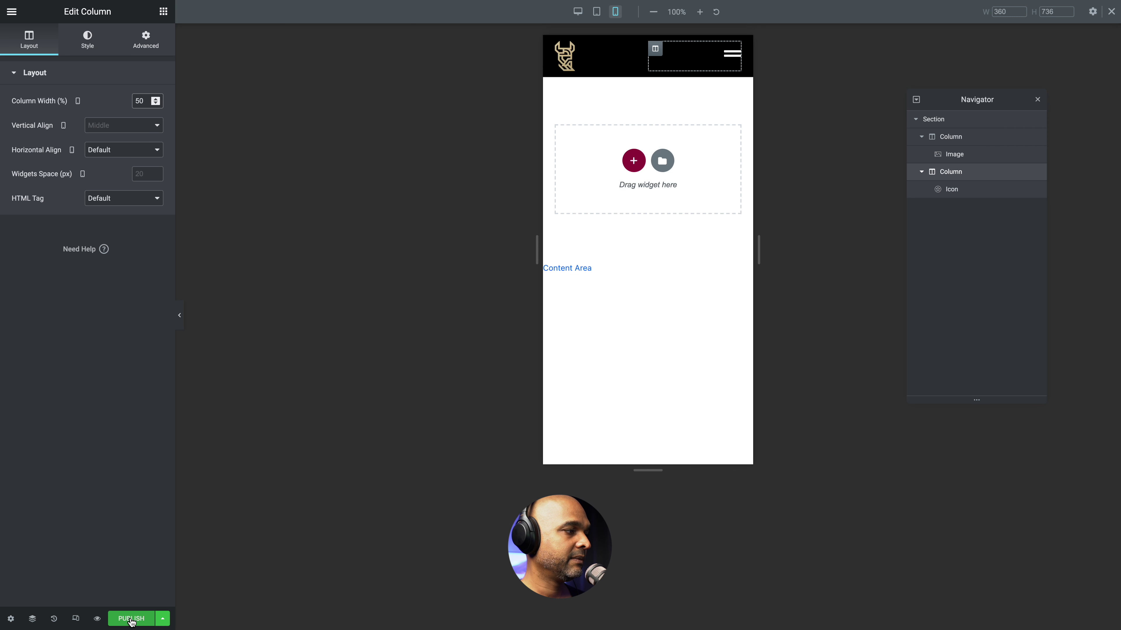
Publish the header template with an Include condition for the Entire Site
left_click(131, 619)
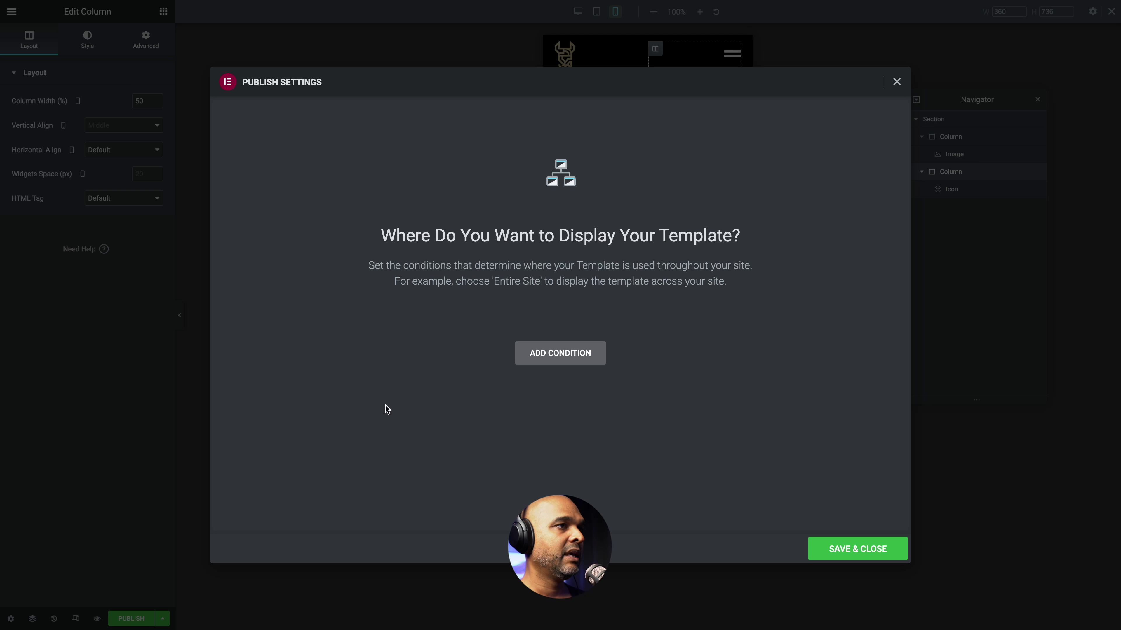
left_click(553, 356)
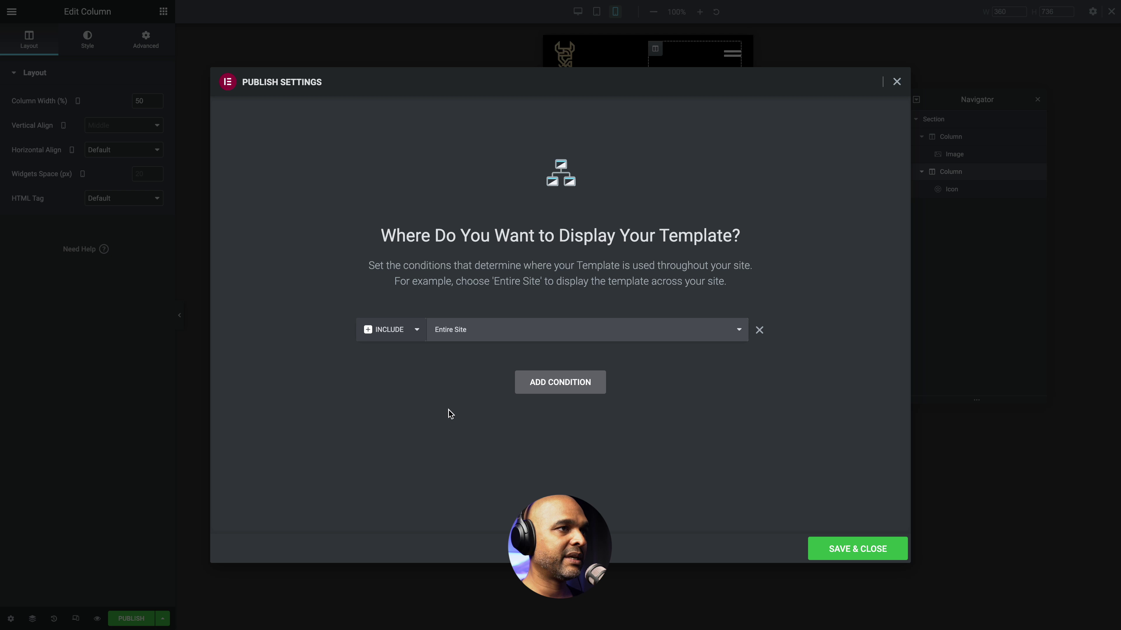
left_click(828, 542)
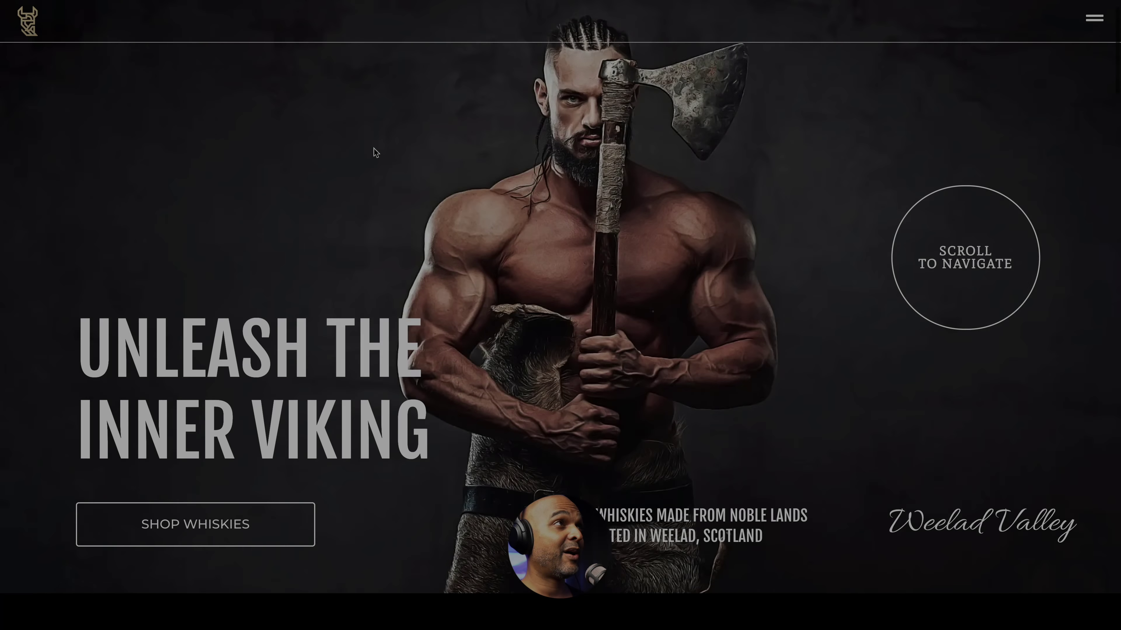
Examine the top of the Viking landing page with its overlaid header, and reload the page
scroll(374, 148, "up", 4)
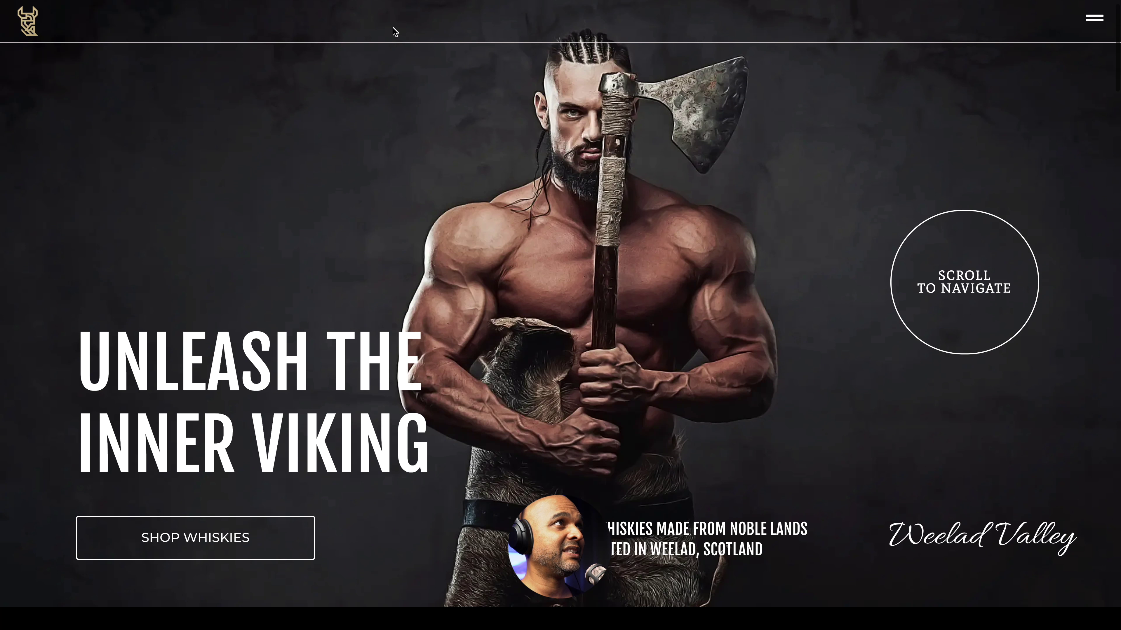
key("super+r")
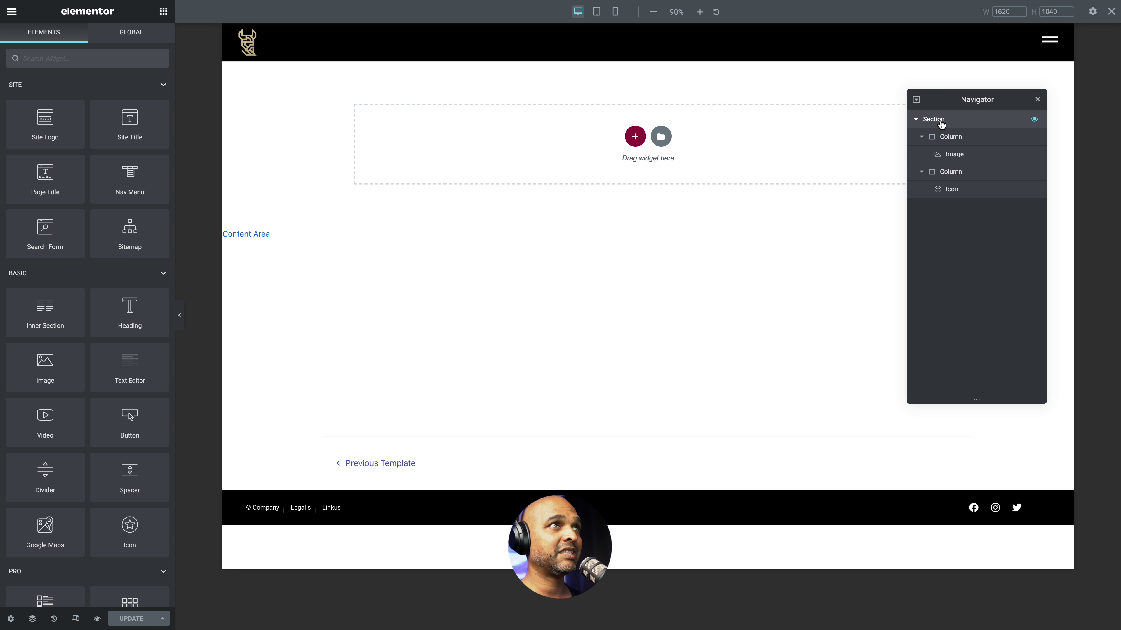
Make the header section's black background color fully transparent
mouse_move(624, 51)
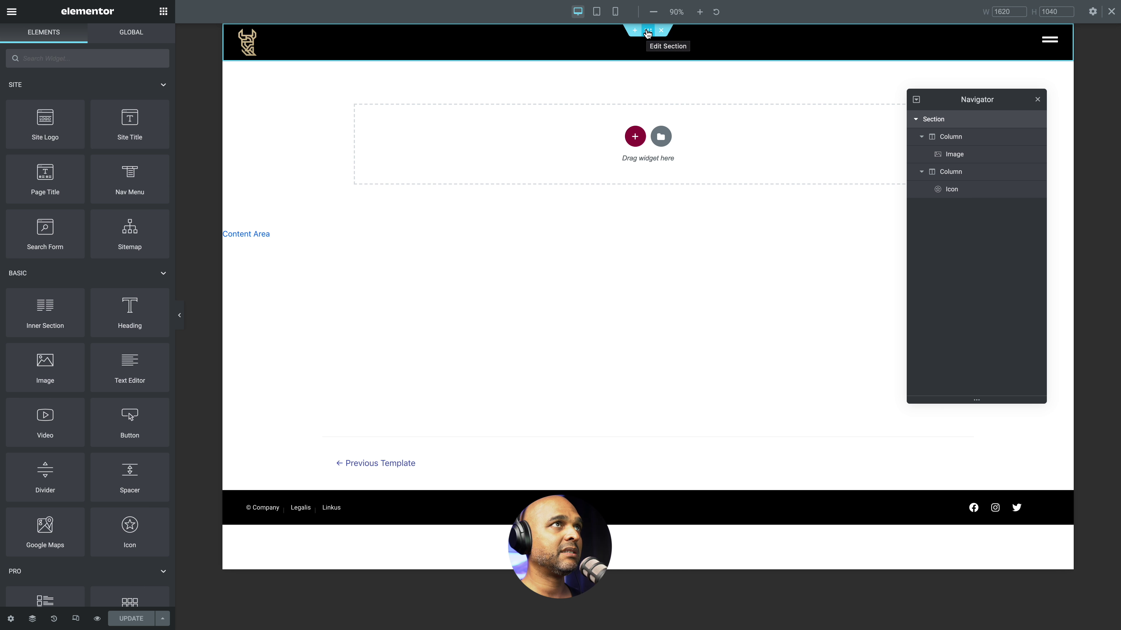
left_click(648, 38)
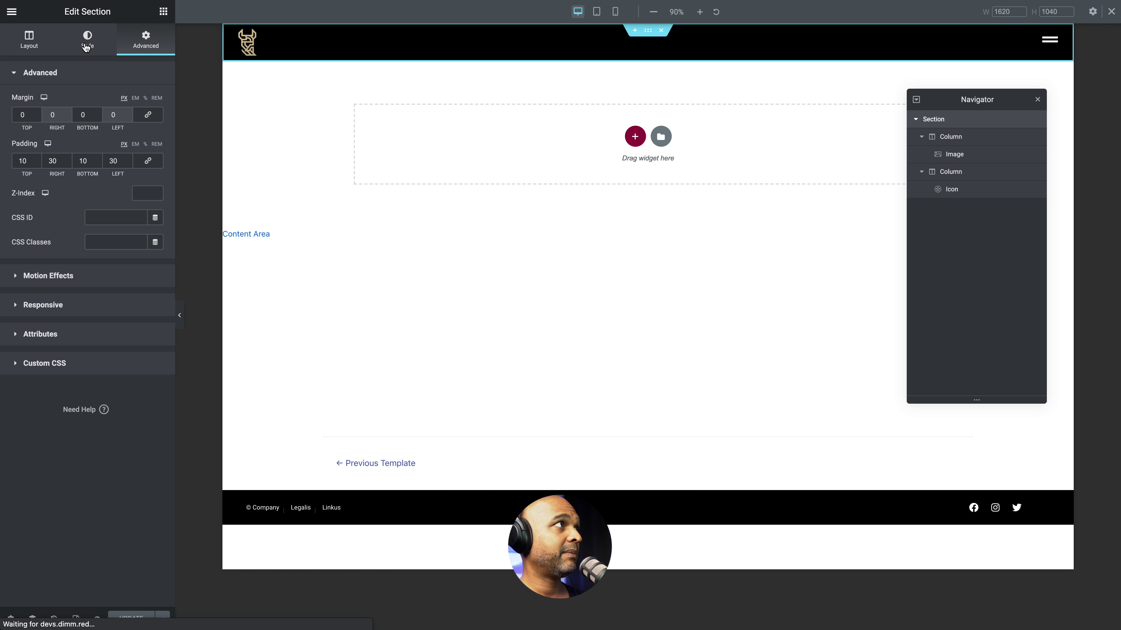
left_click(91, 48)
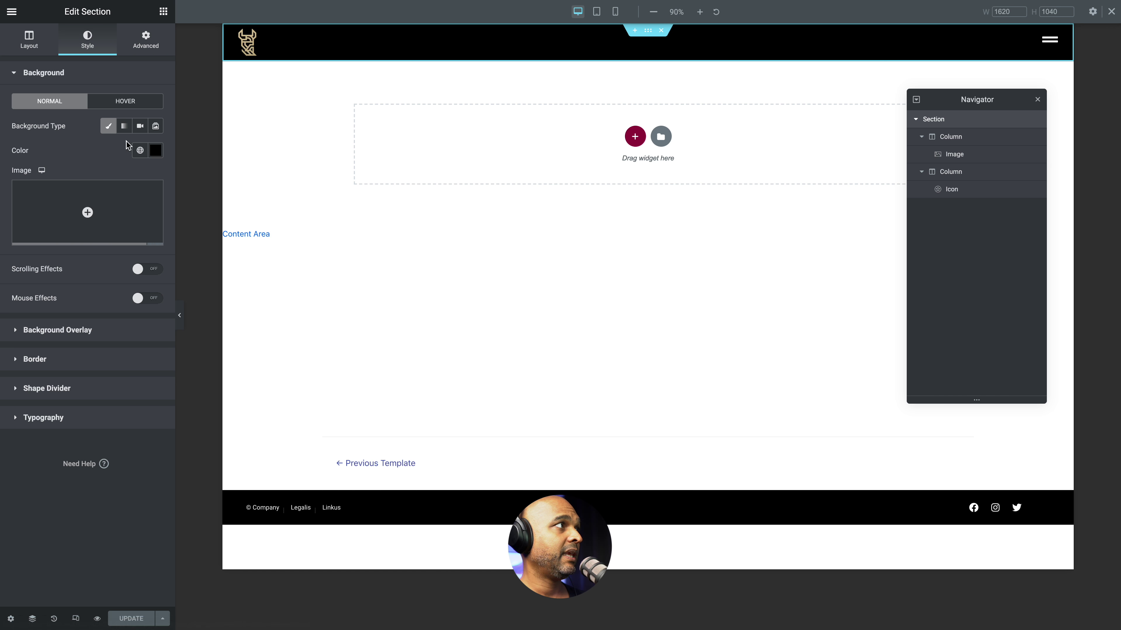
left_click(155, 150)
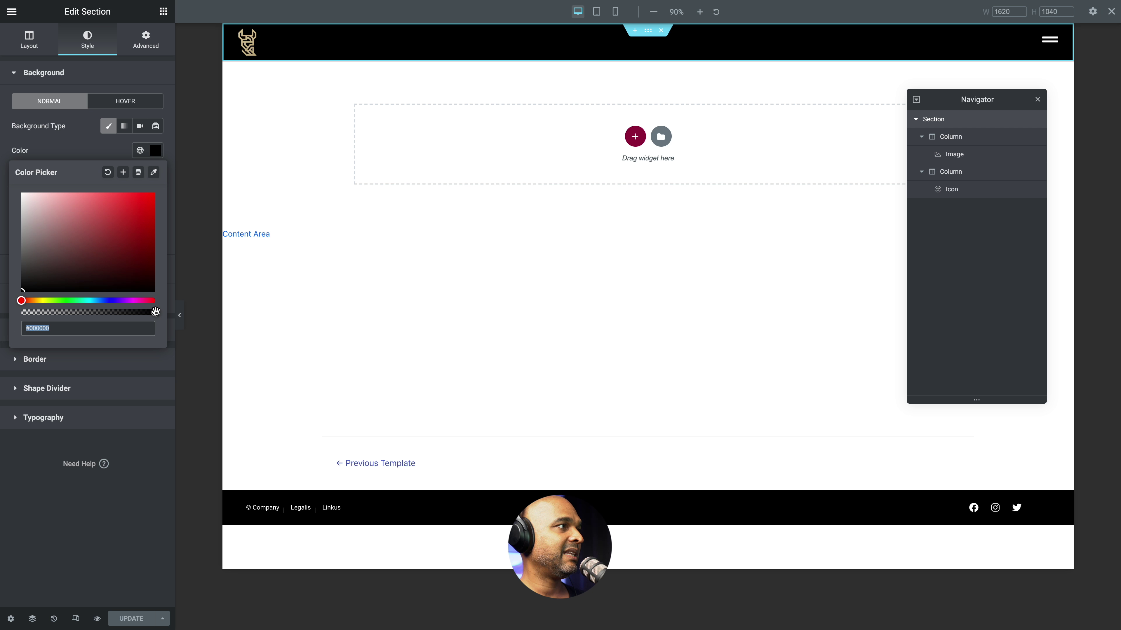
left_click_drag(155, 312, 9, 314)
left_click(13, 552)
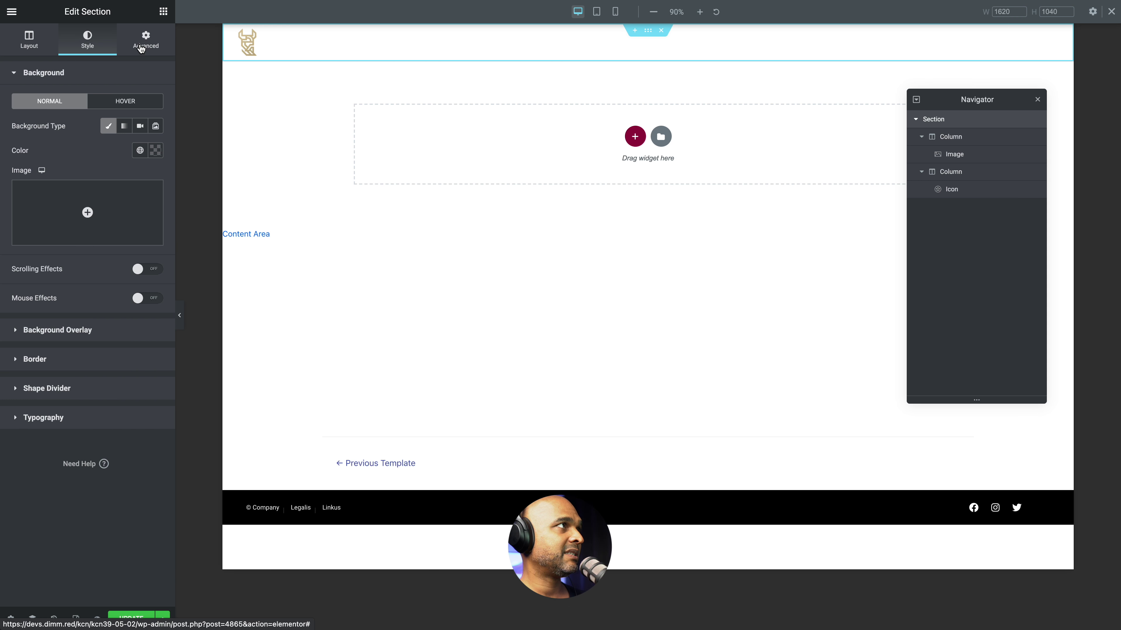
Set a negative bottom margin on the header section in the desktop view to overlap the content below
left_click(141, 47)
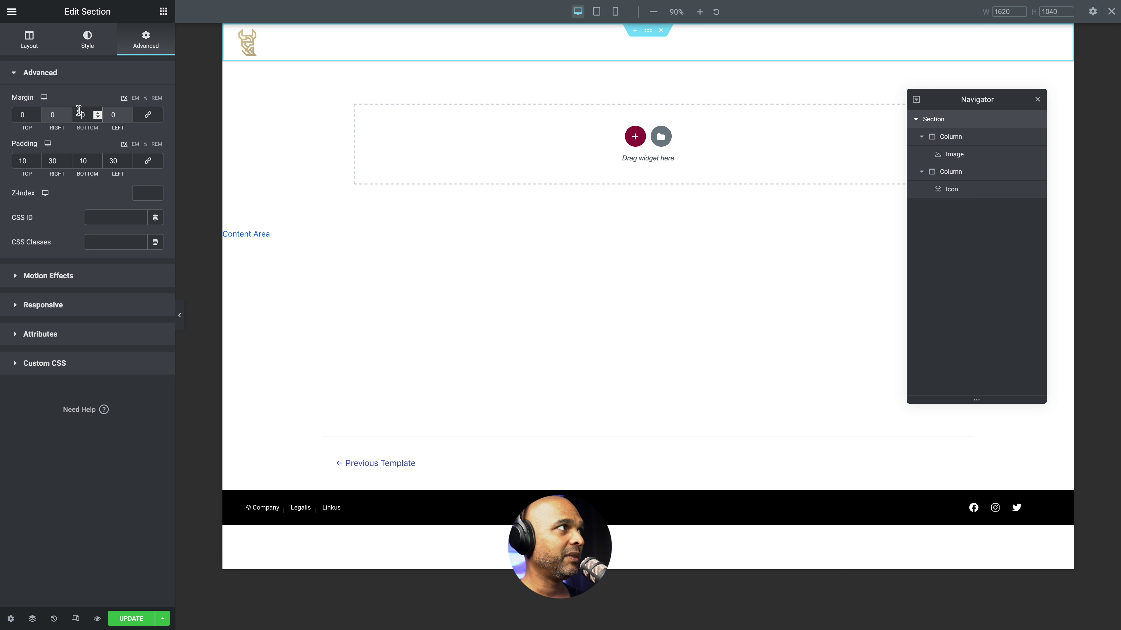
type("3")
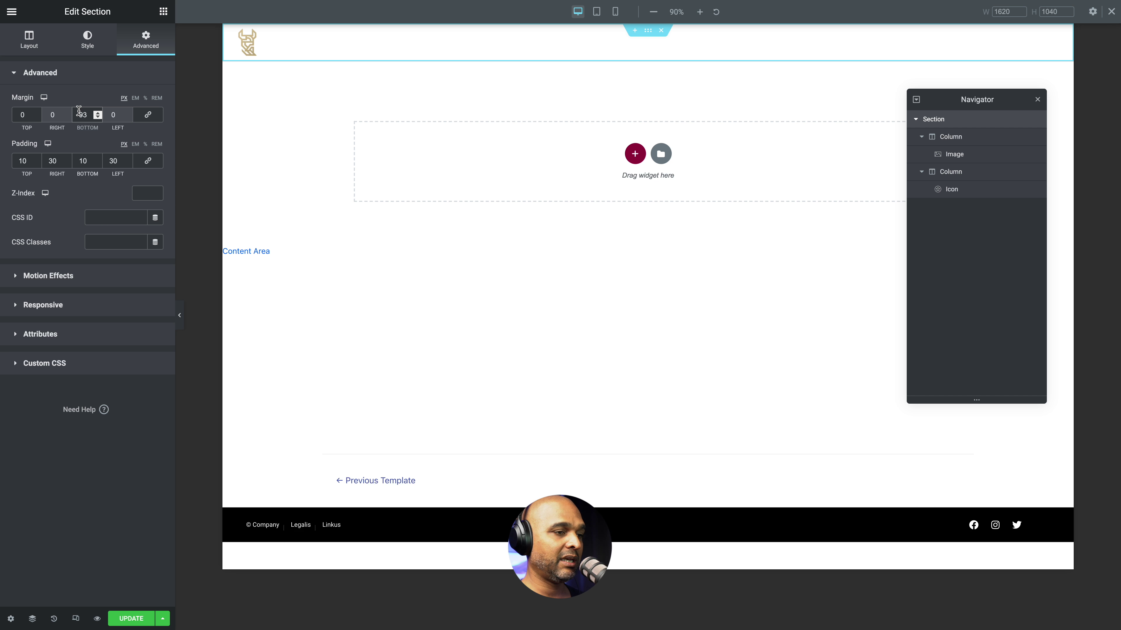
type("3-")
Unlink the header section's margin values in the tablet view and set a negative bottom margin there
left_click(44, 98)
left_click(44, 114)
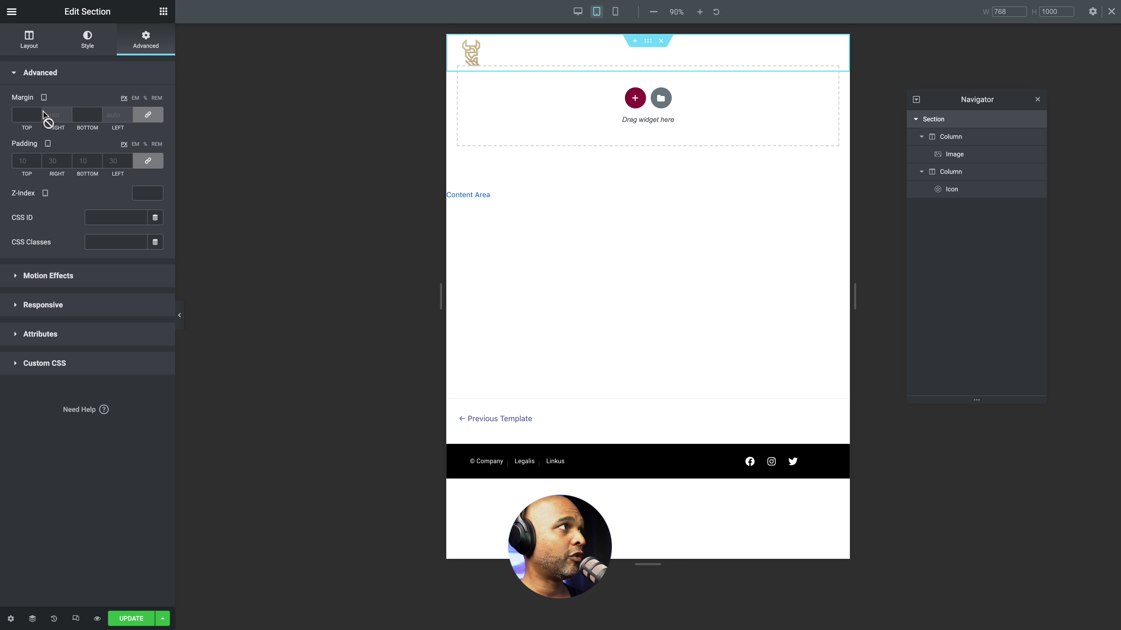
left_click(143, 115)
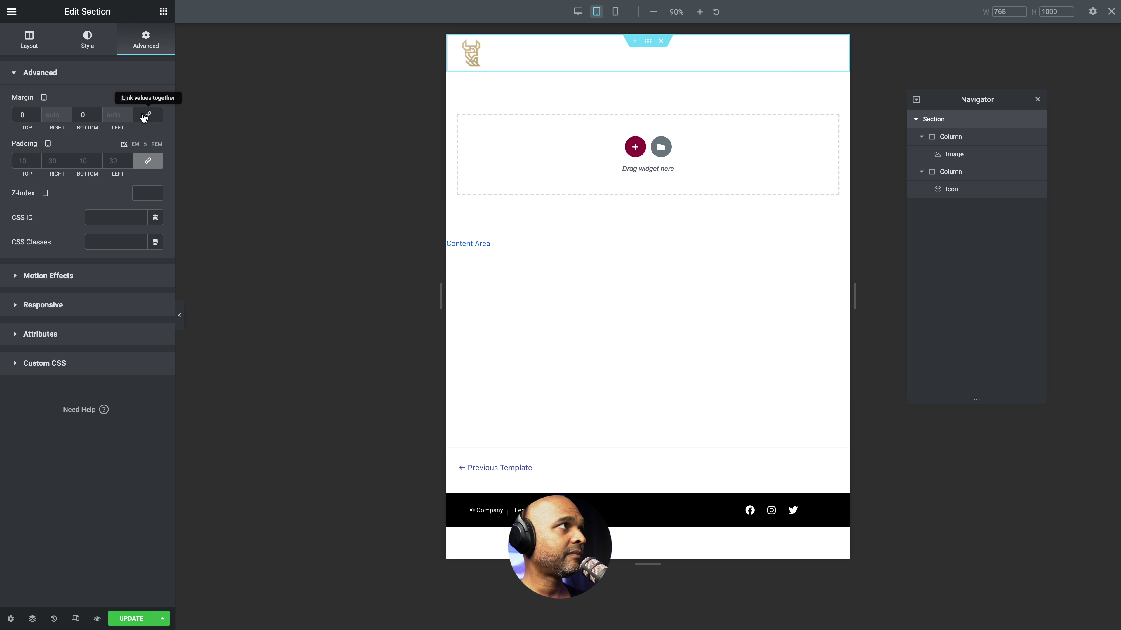
left_click(81, 115)
type("13")
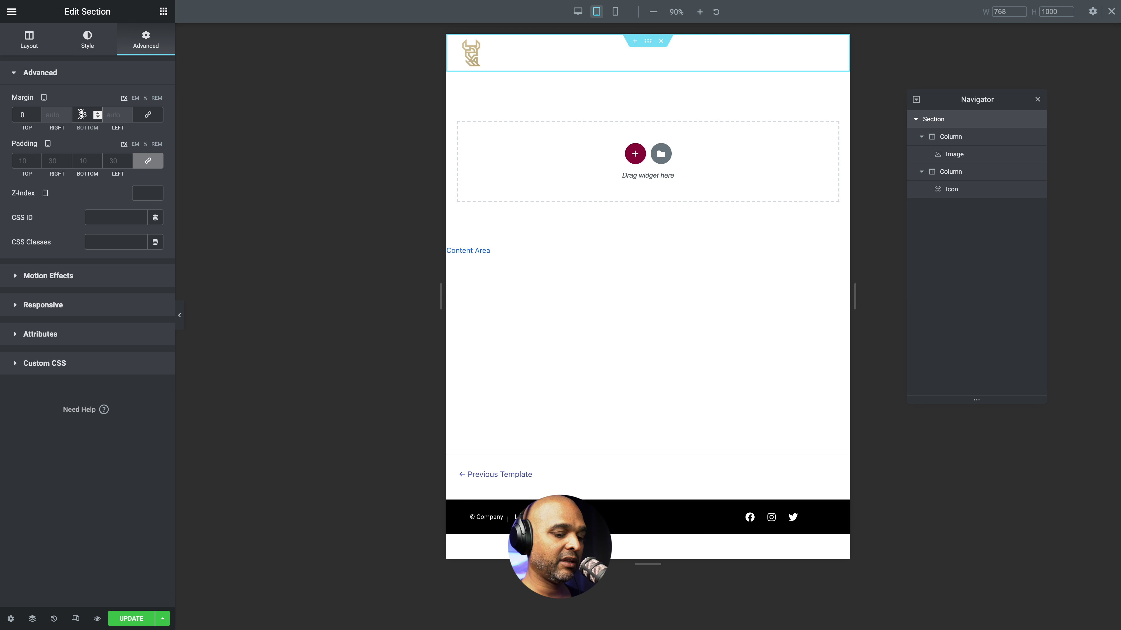
Set the header section's bottom margin to -93 px in the mobile view
left_click(44, 97)
left_click(45, 113)
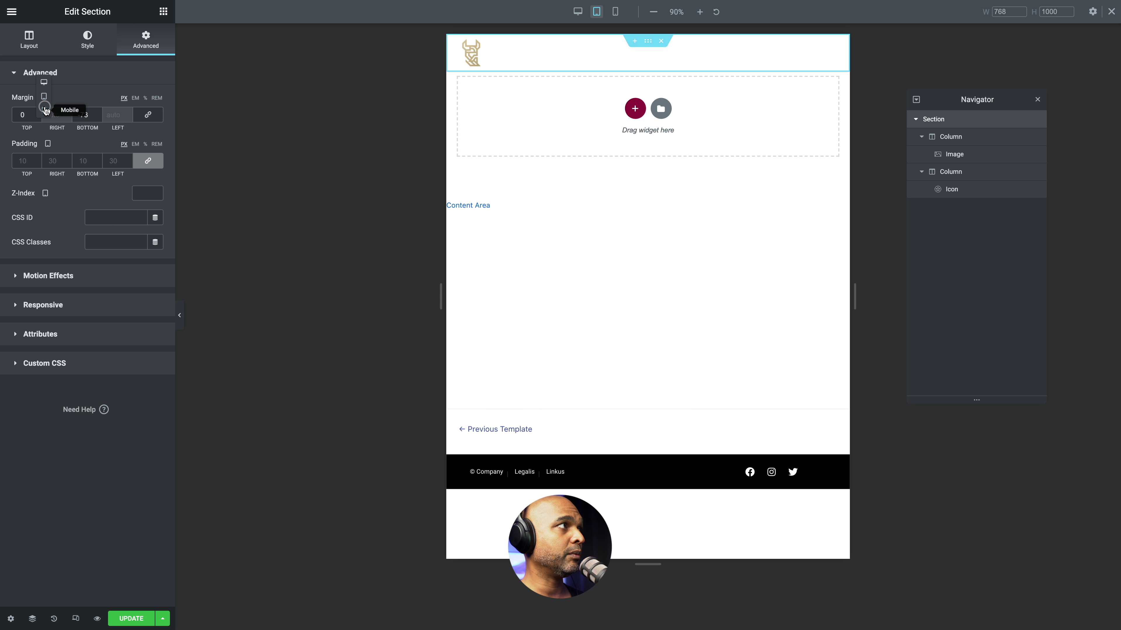
left_click(80, 115)
type("93")
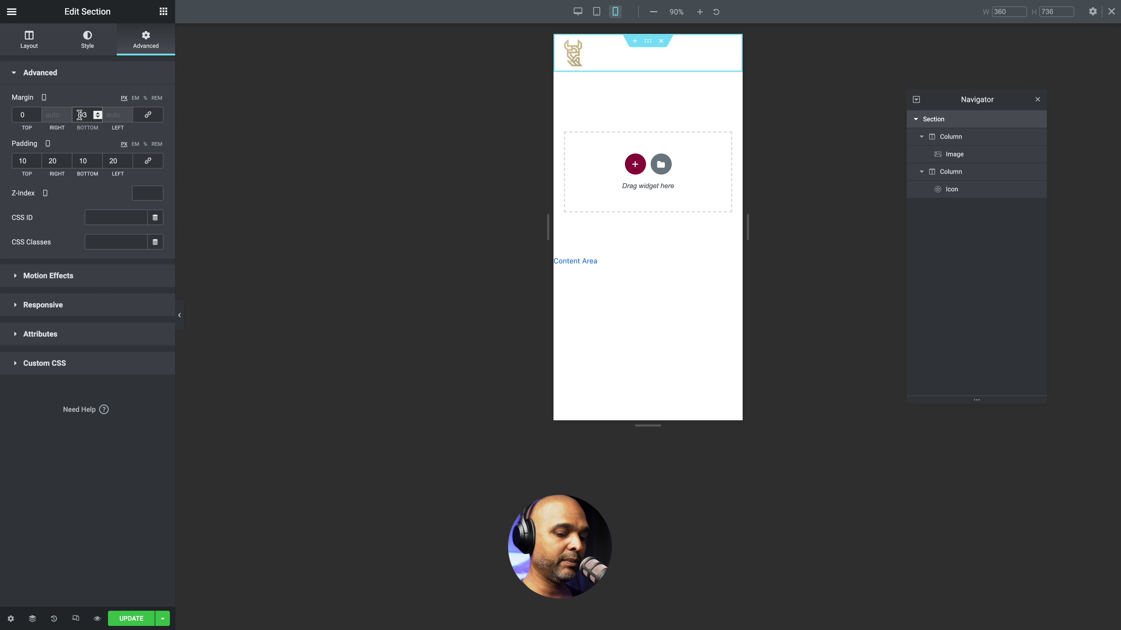
type("-")
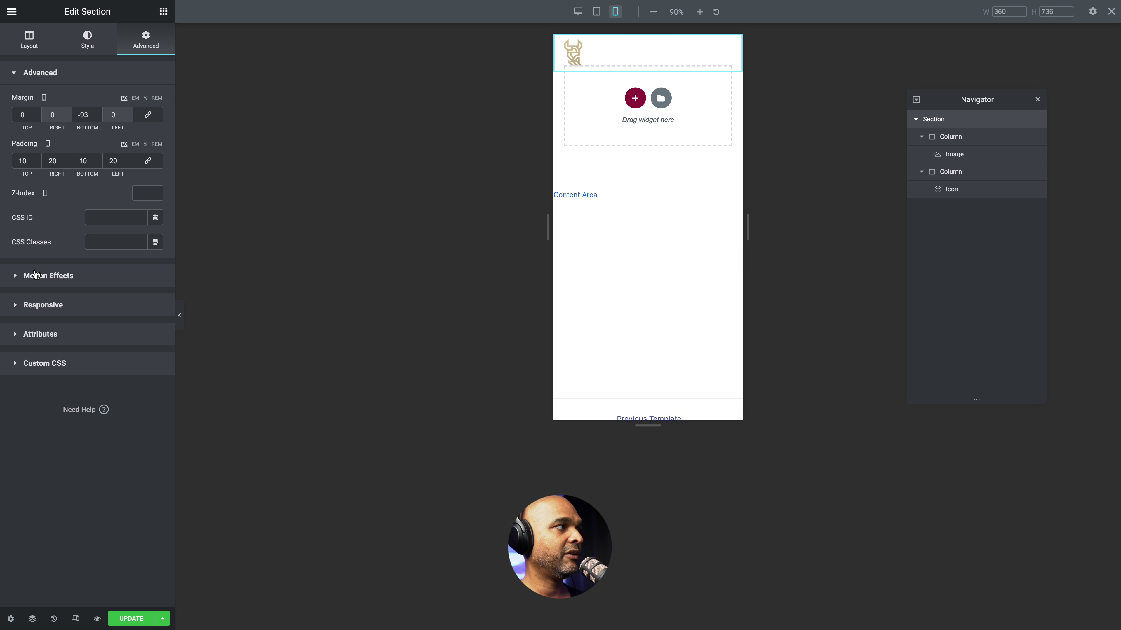
Make the header section sticky to the top through its motion effects, and update the header template
left_click(35, 272)
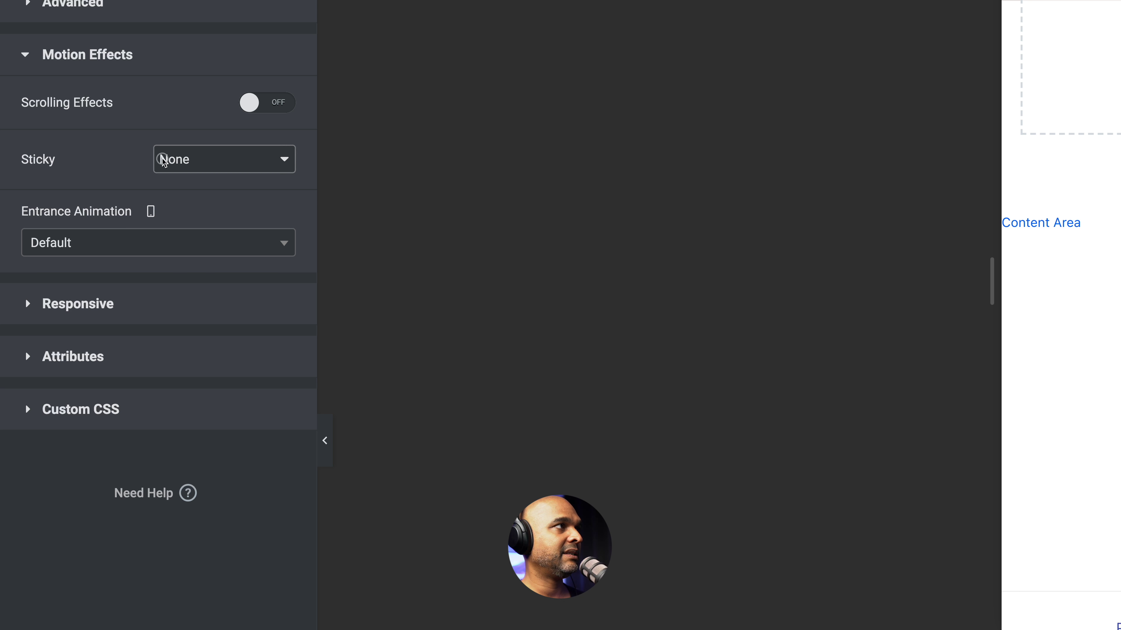
left_click(88, 159)
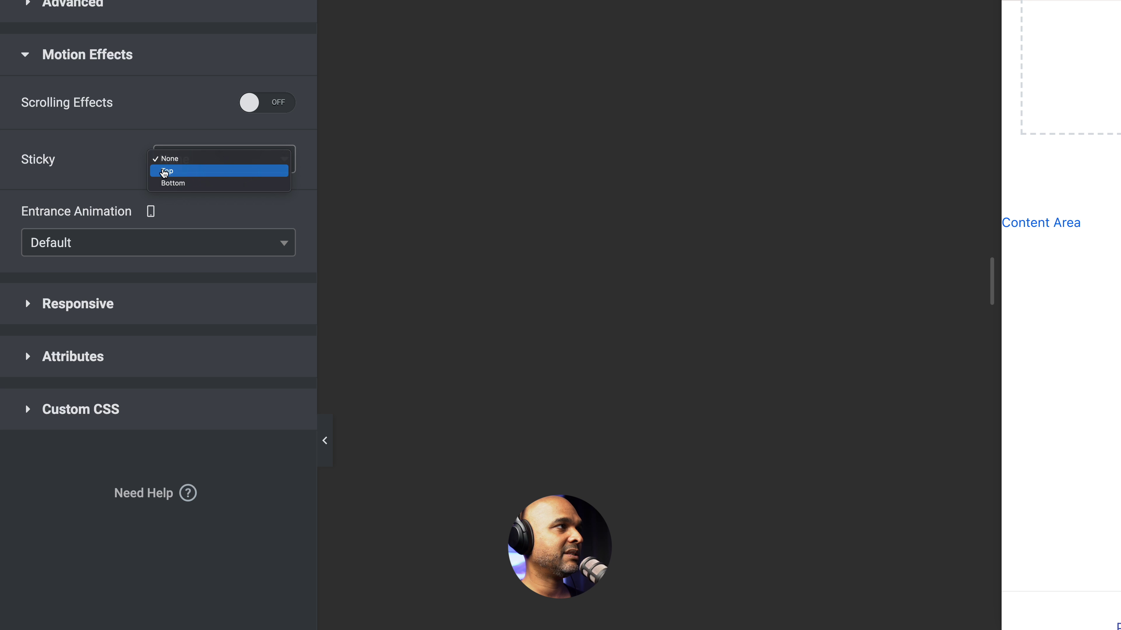
left_click(164, 171)
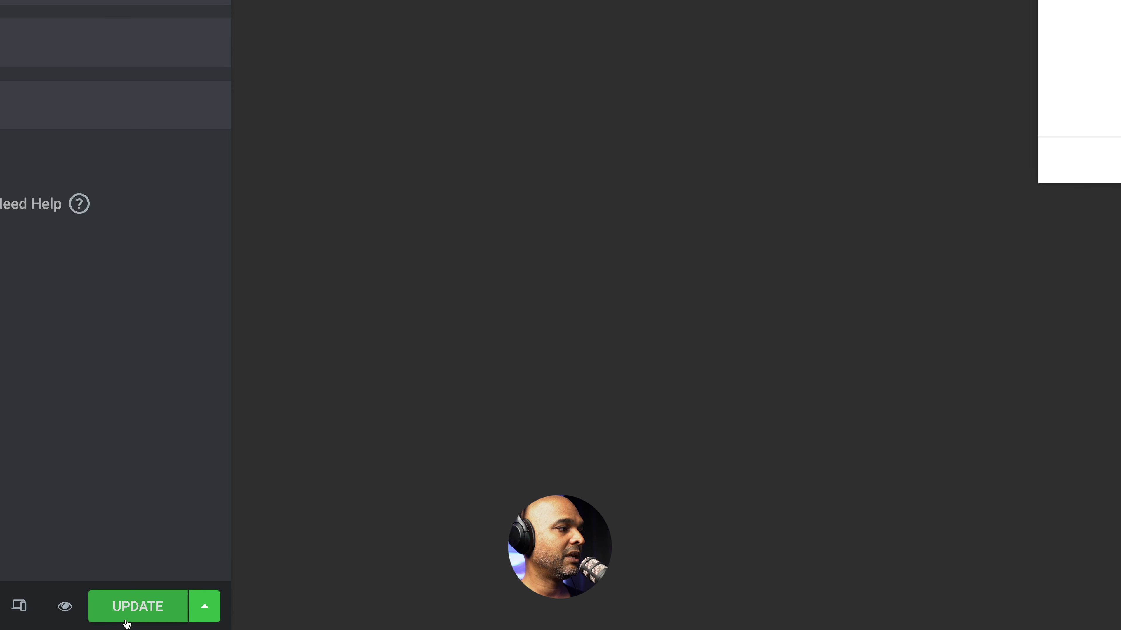
left_click(127, 620)
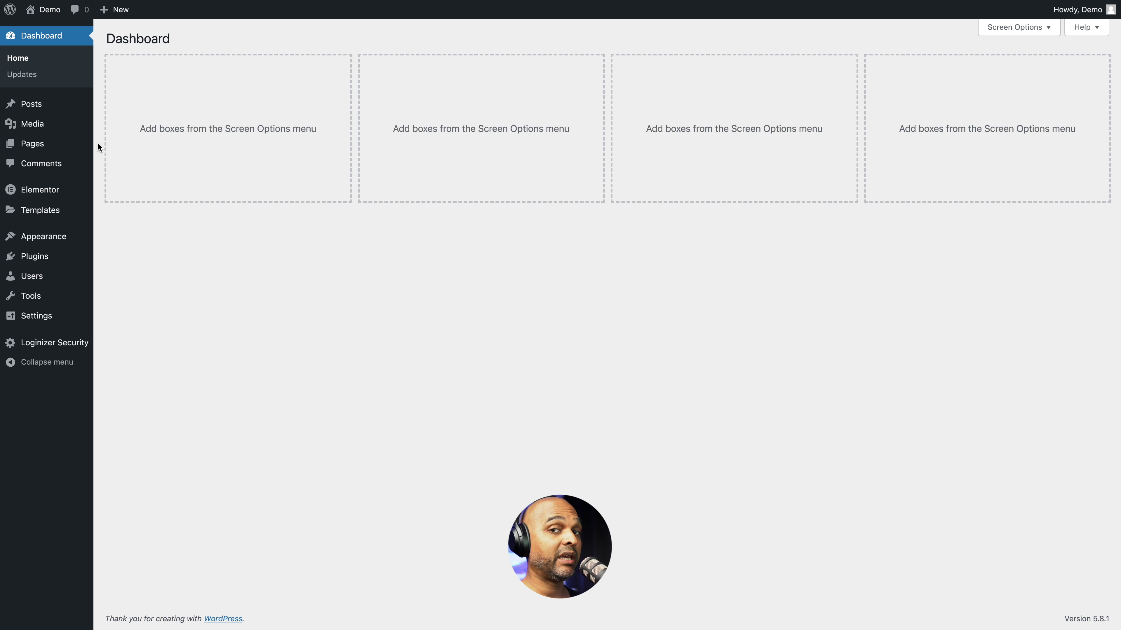
Create a new WordPress page titled "My Page" and disable the display of its title in the Astra settings
mouse_move(9, 143)
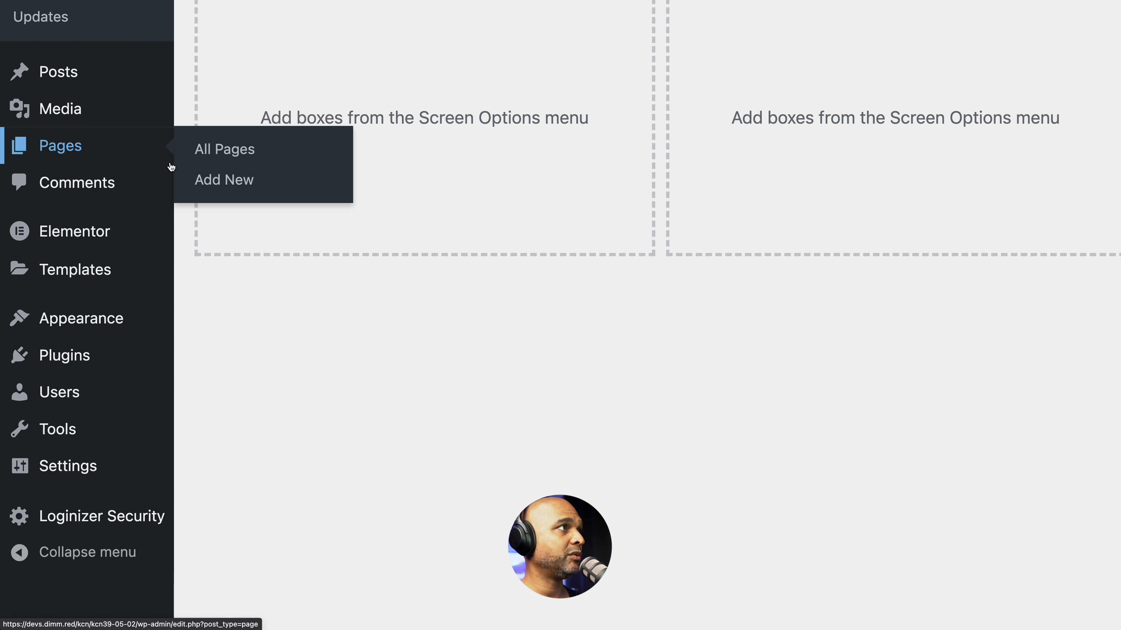
left_click(198, 179)
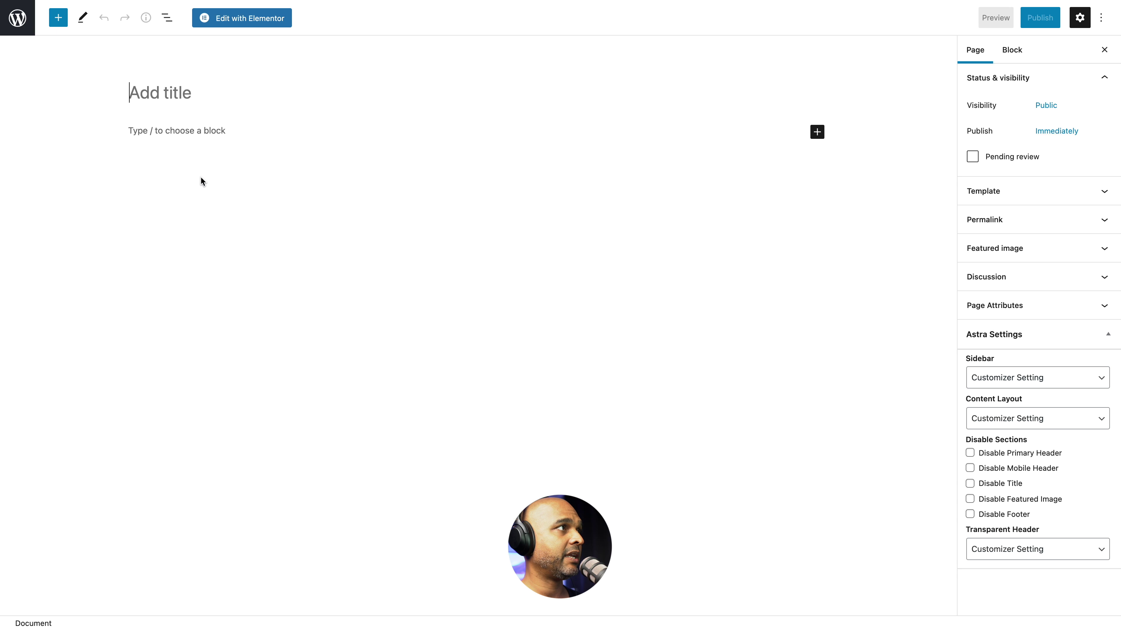
left_click(151, 94)
type("My Page")
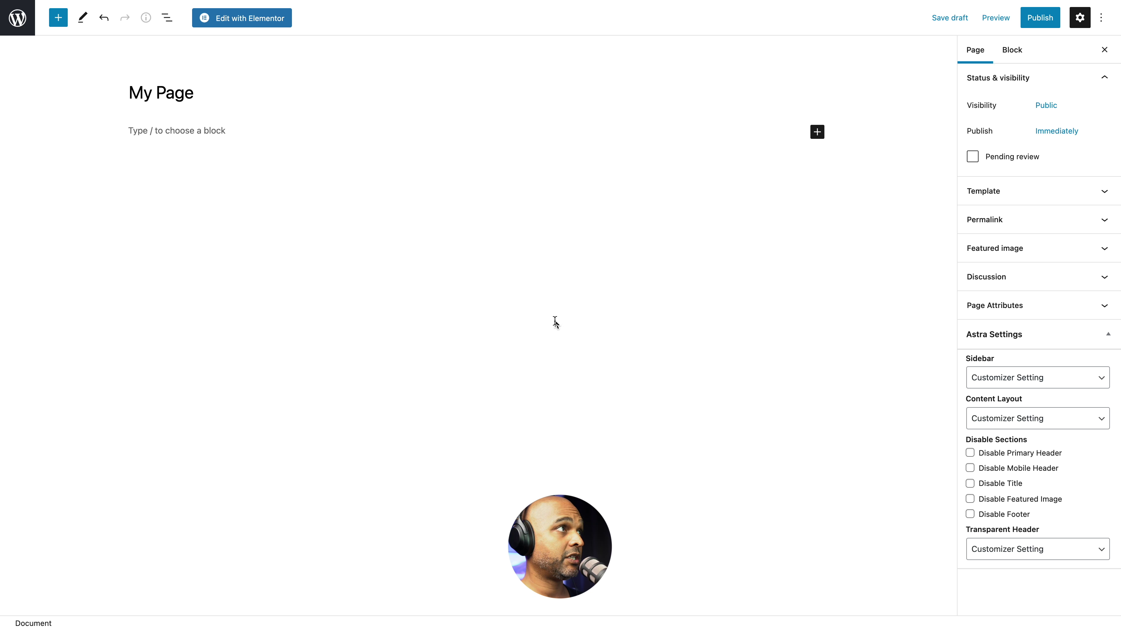
left_click(969, 484)
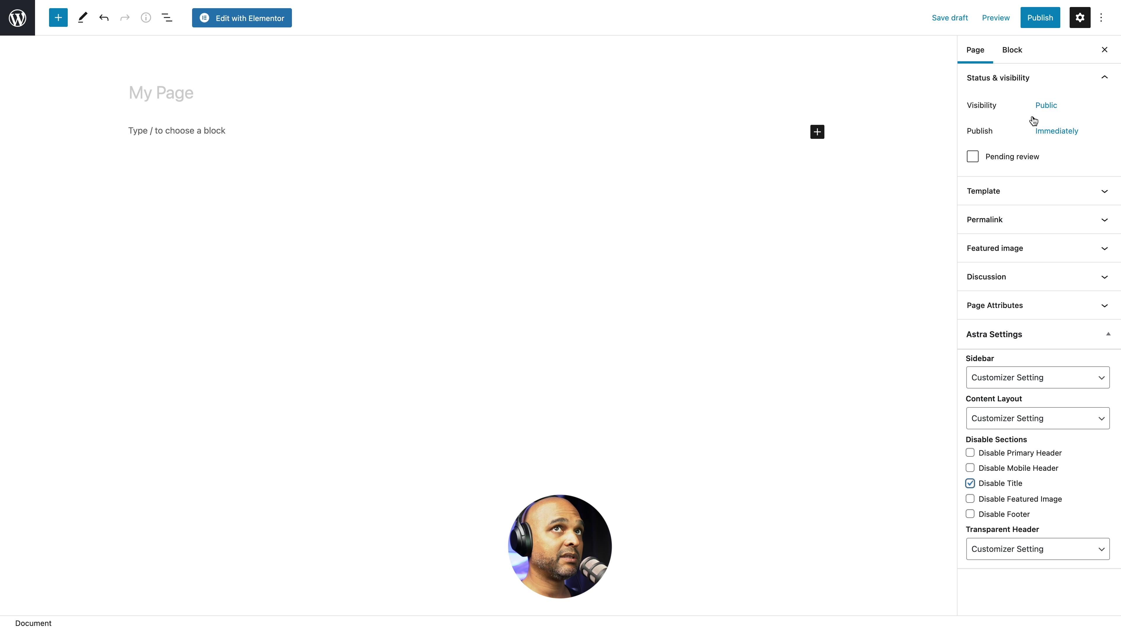
Publish the page and open it for editing in Elementor
left_click(1040, 17)
left_click(1017, 20)
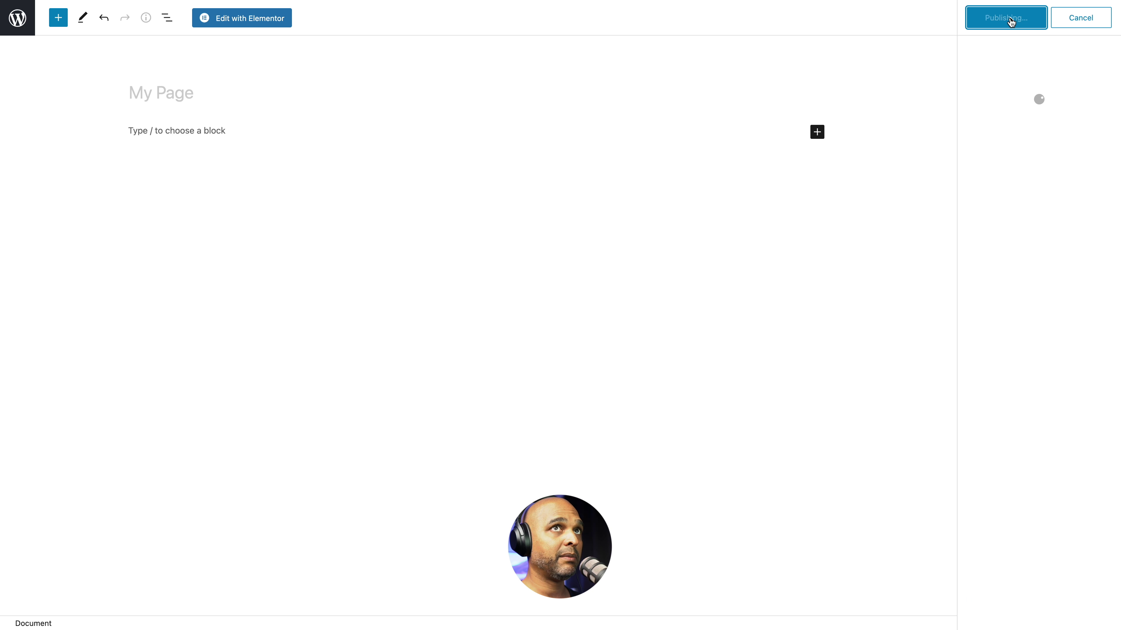
left_click(255, 25)
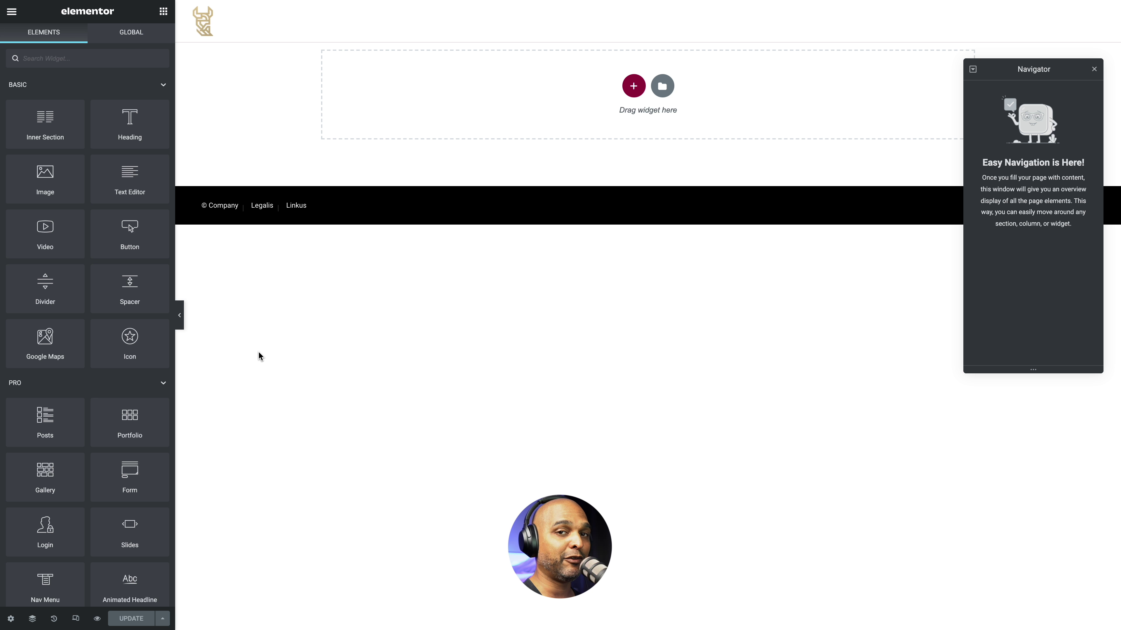
Add a single-column section with Full Width content and a minimum height of 100 VH
left_click(634, 86)
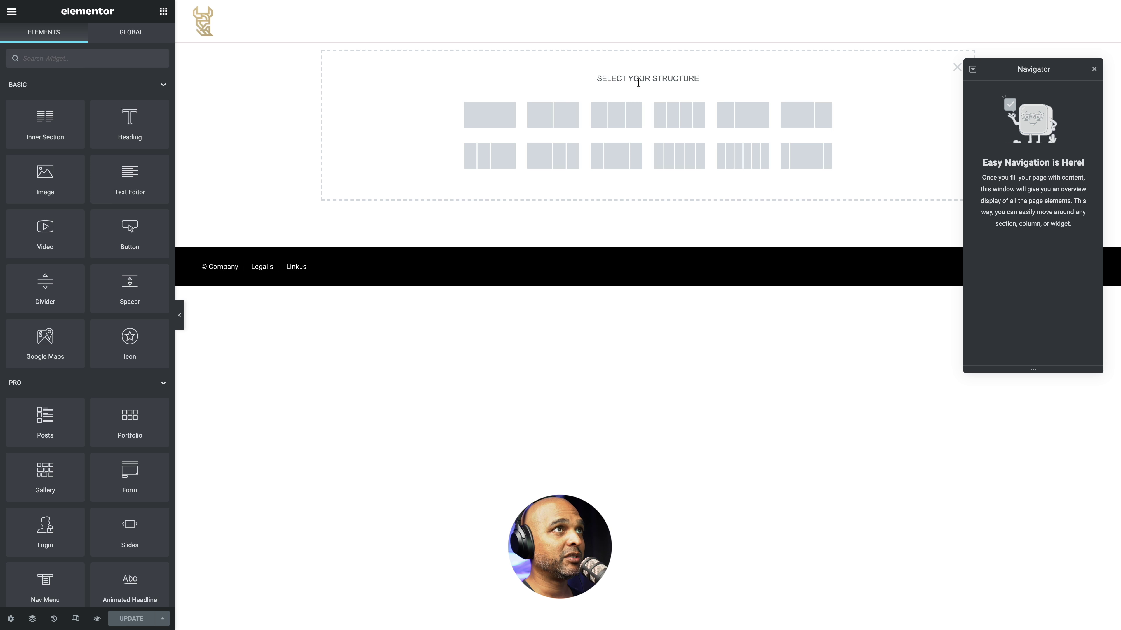
left_click(492, 122)
left_click(138, 102)
left_click(115, 113)
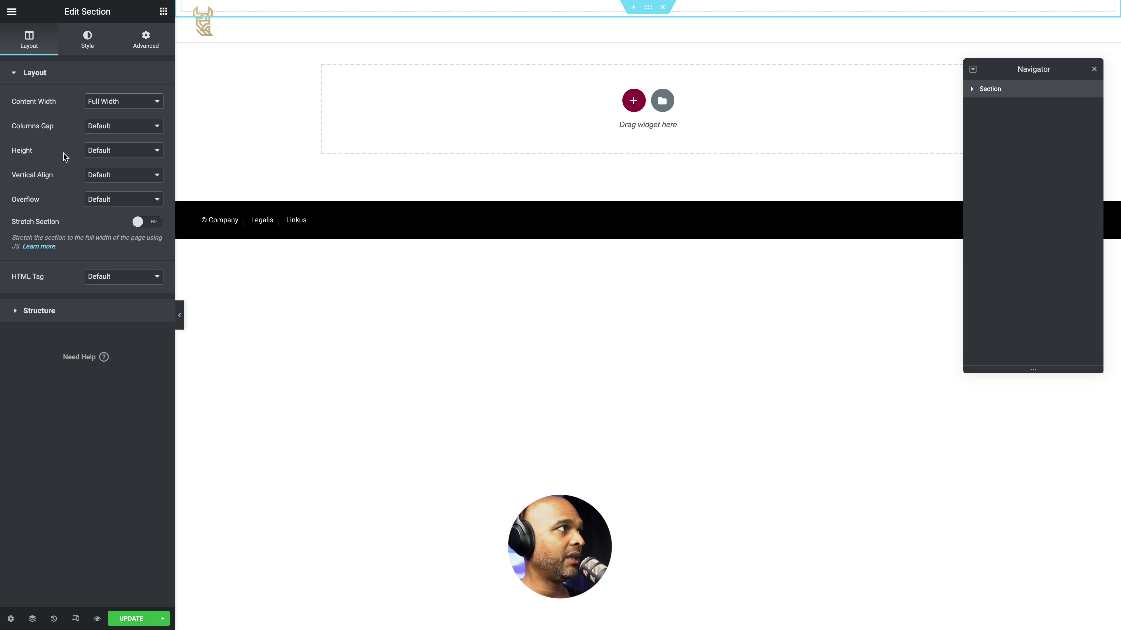
left_click(91, 152)
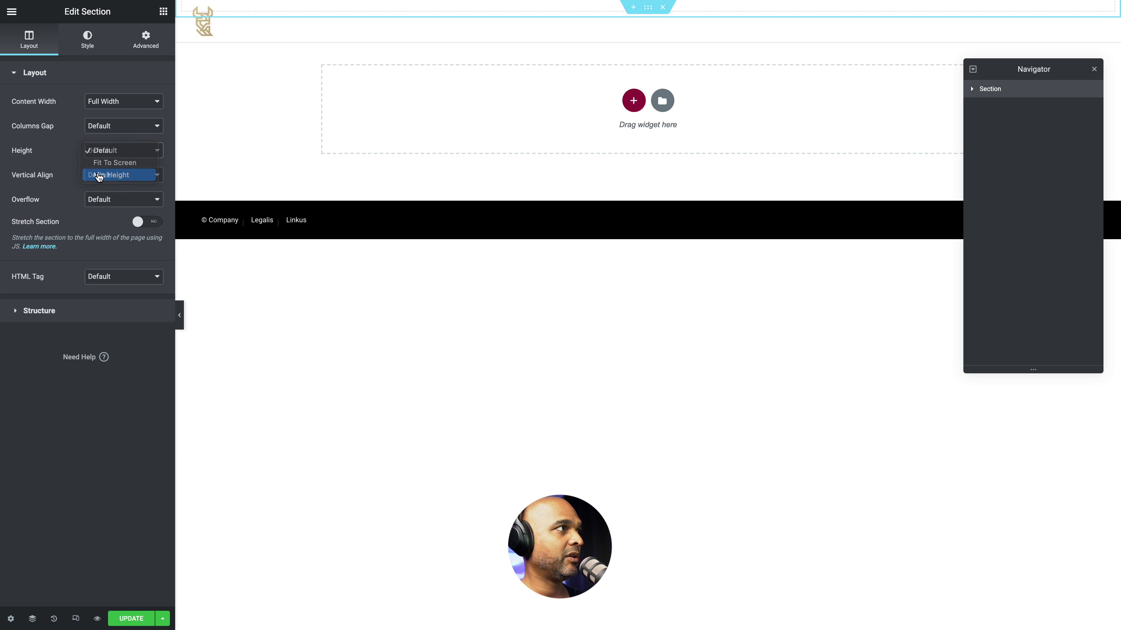
left_click(97, 174)
left_click(146, 171)
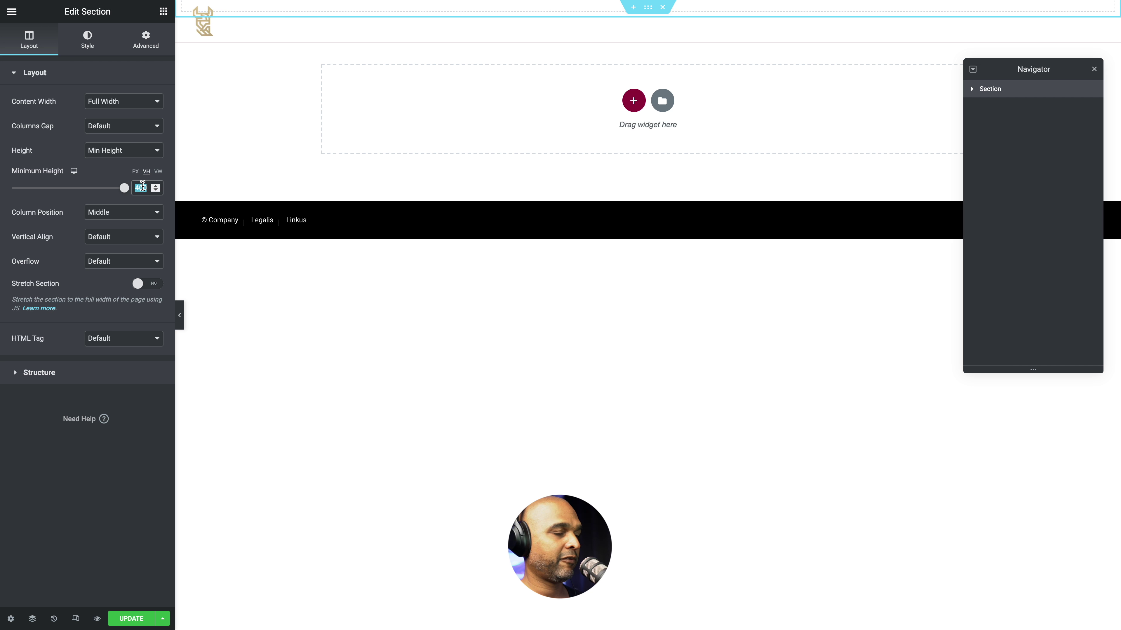
type("100")
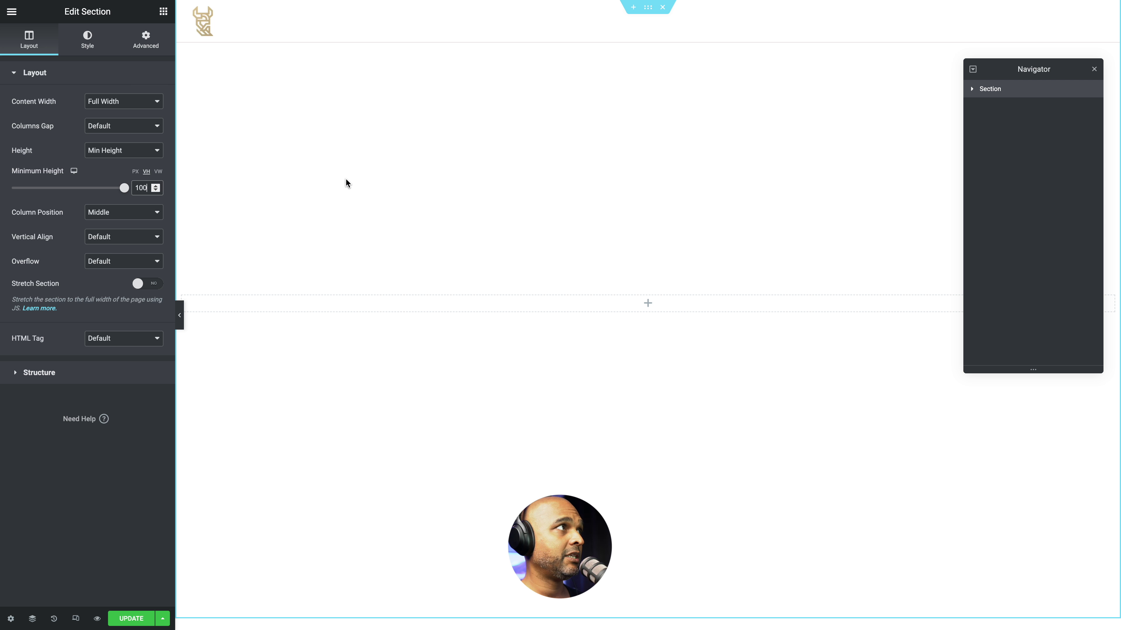
Give the section a classic background in black (#000000)
left_click(88, 44)
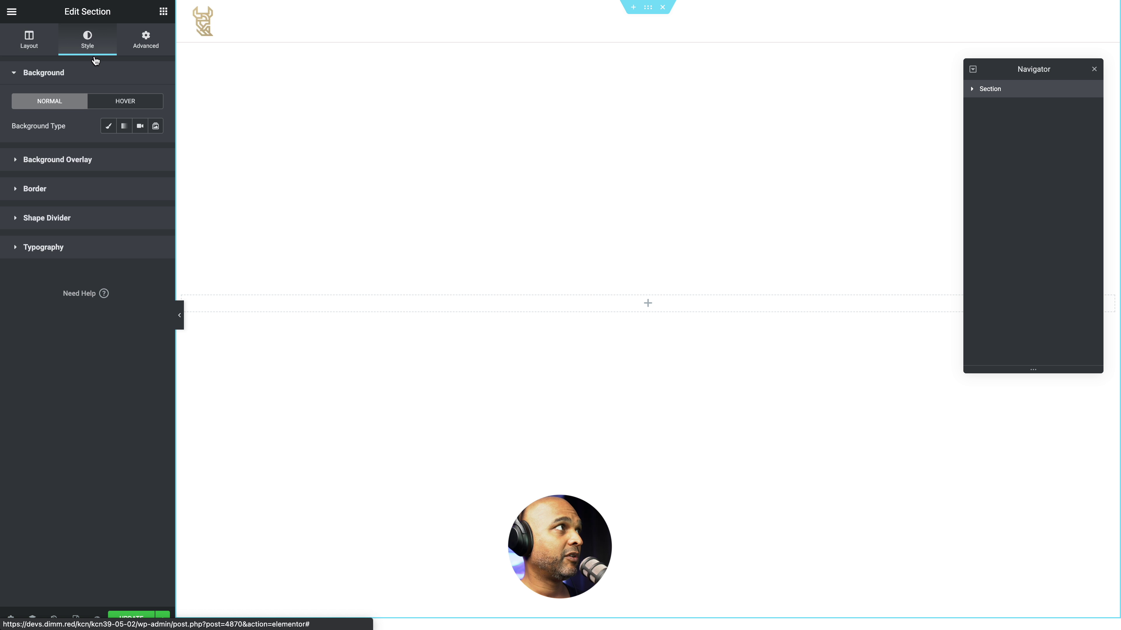
left_click(108, 127)
left_click(155, 152)
mouse_move(91, 221)
left_mouse_down()
mouse_move(22, 278)
mouse_move(22, 292)
left_mouse_up()
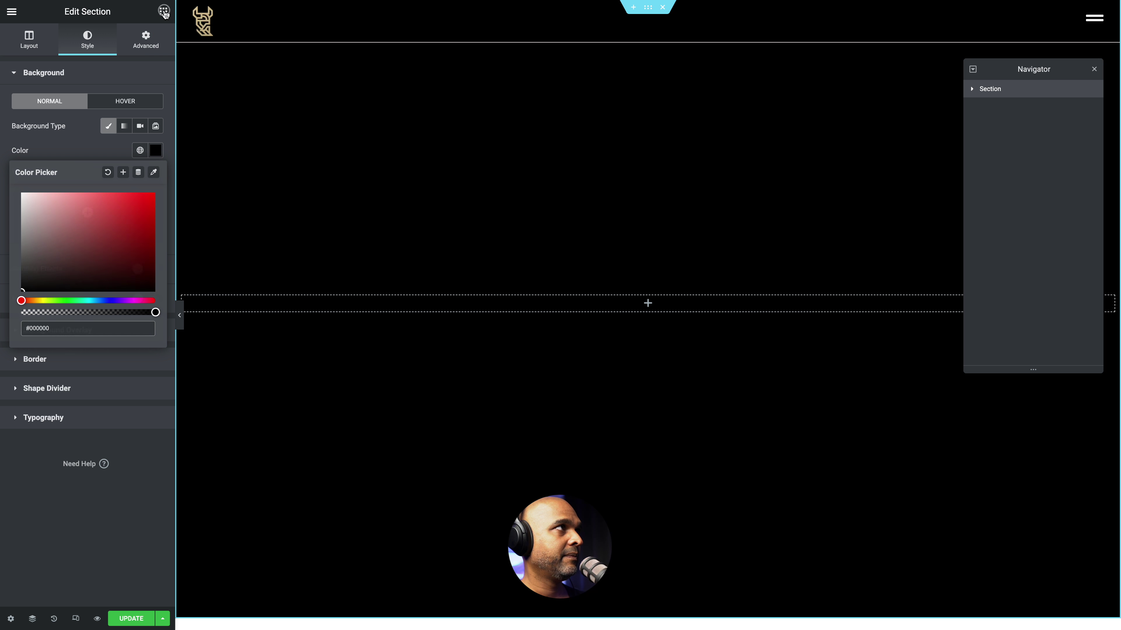
Add a centred Heading widget with the title "Home" to the section and change its HTML tag
left_click(164, 11)
left_click_drag(127, 122, 601, 317)
double_click(36, 114)
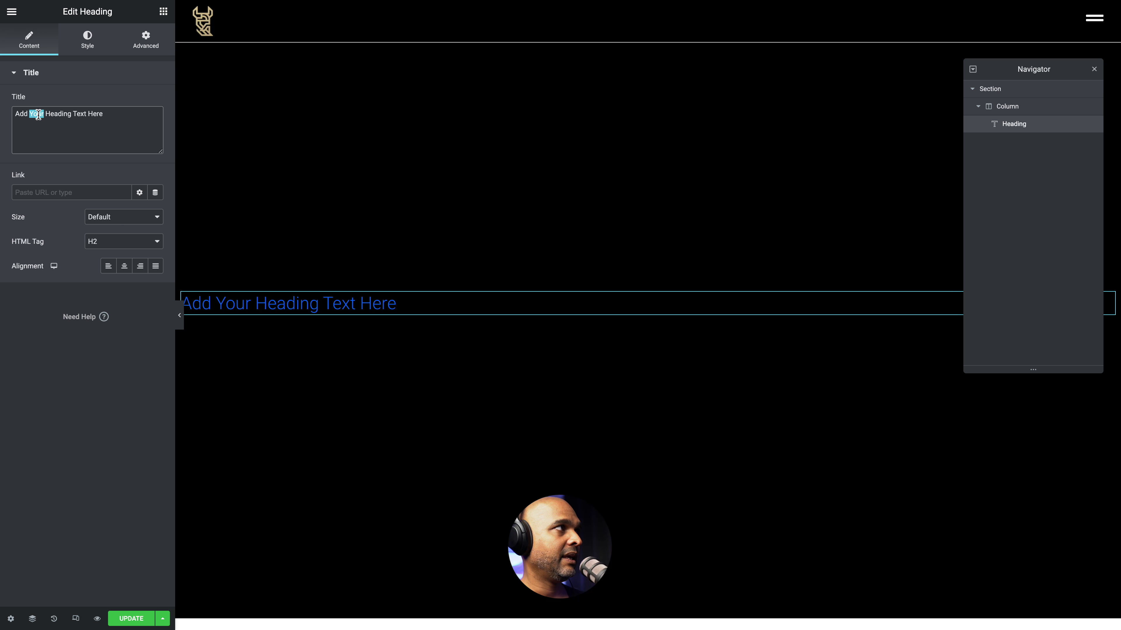
triple_click(38, 114)
type("Home")
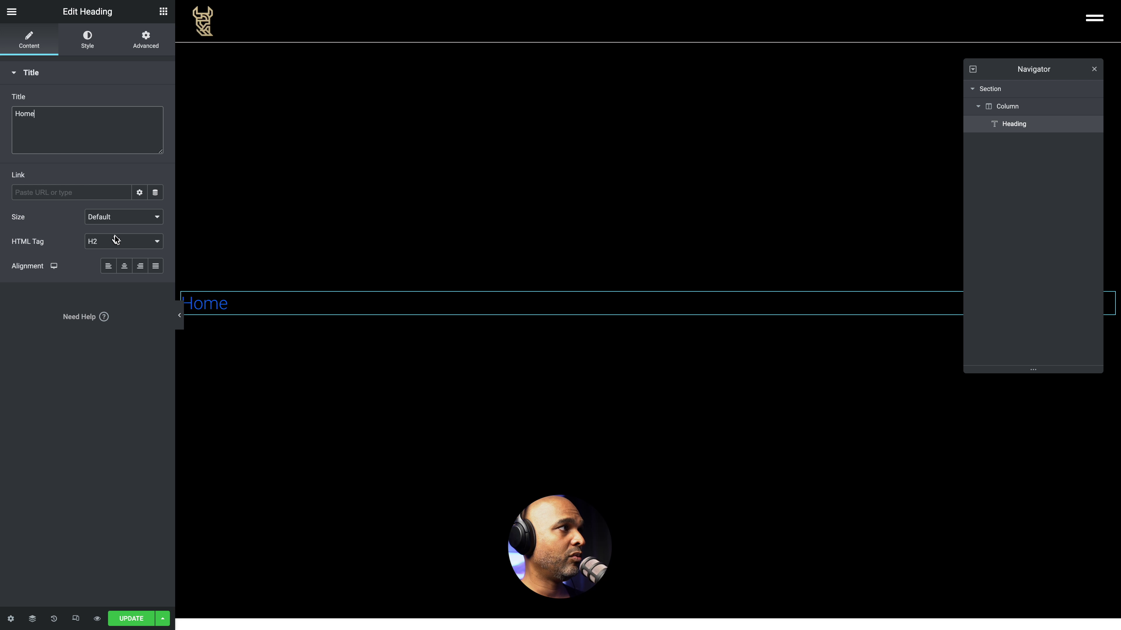
left_click(115, 240)
left_click(110, 242)
left_click(124, 266)
Set the heading's text color to white
left_click(87, 40)
left_click(152, 104)
left_click_drag(77, 191, 16, 118)
left_click(49, 75)
left_click(105, 78)
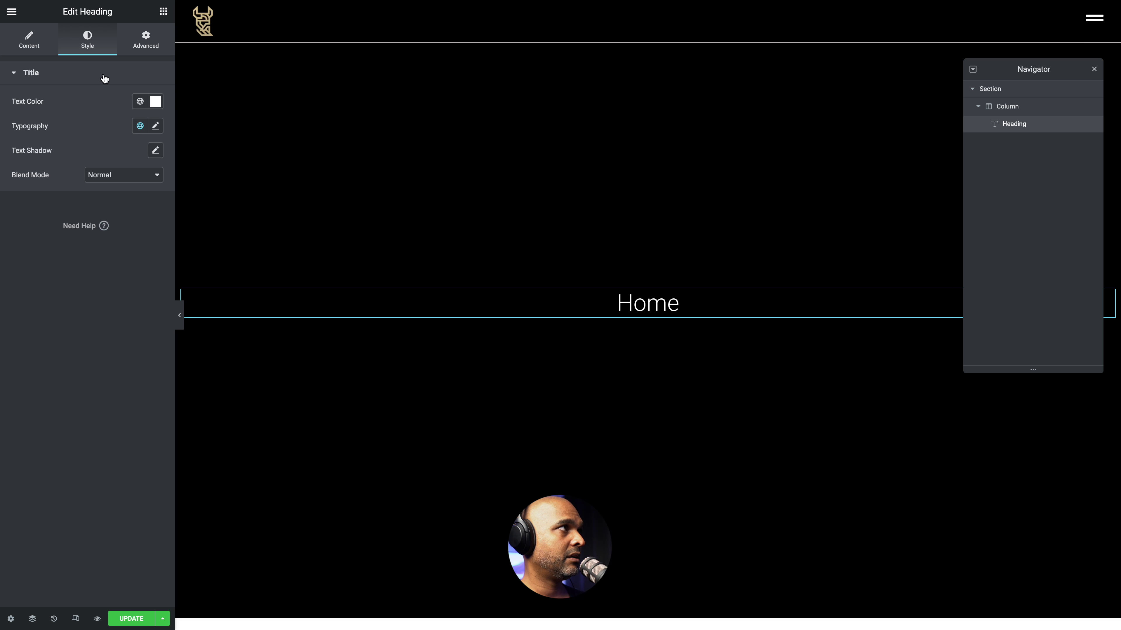
Set the heading's typography to Fjalla One at 100 px, and update the page
left_click(156, 126)
type("100")
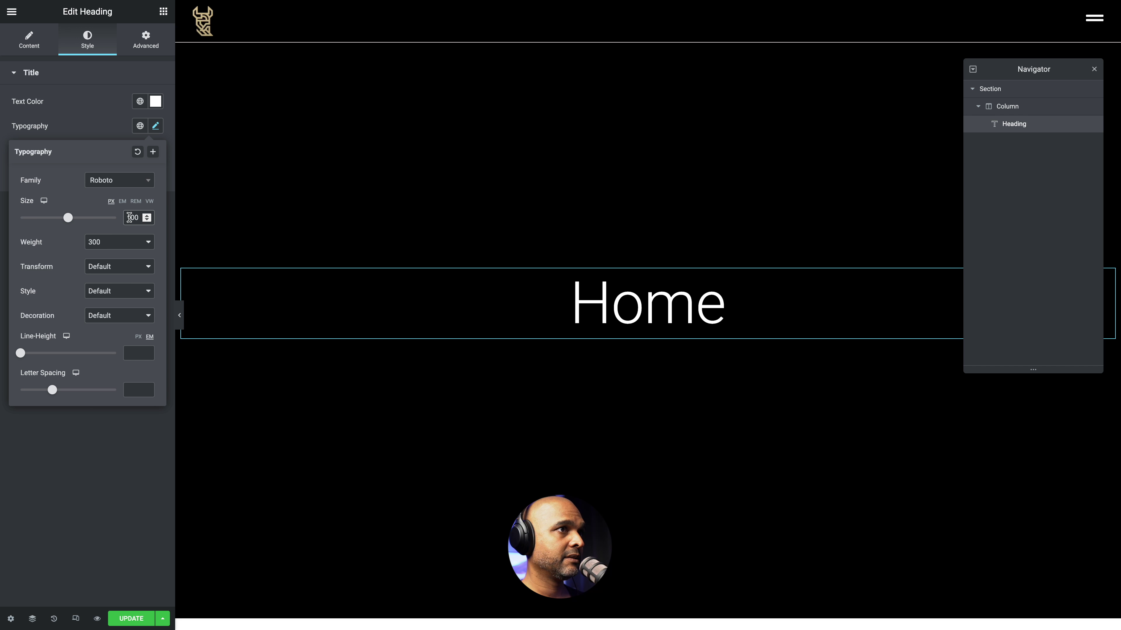
left_click(119, 180)
type("fjall")
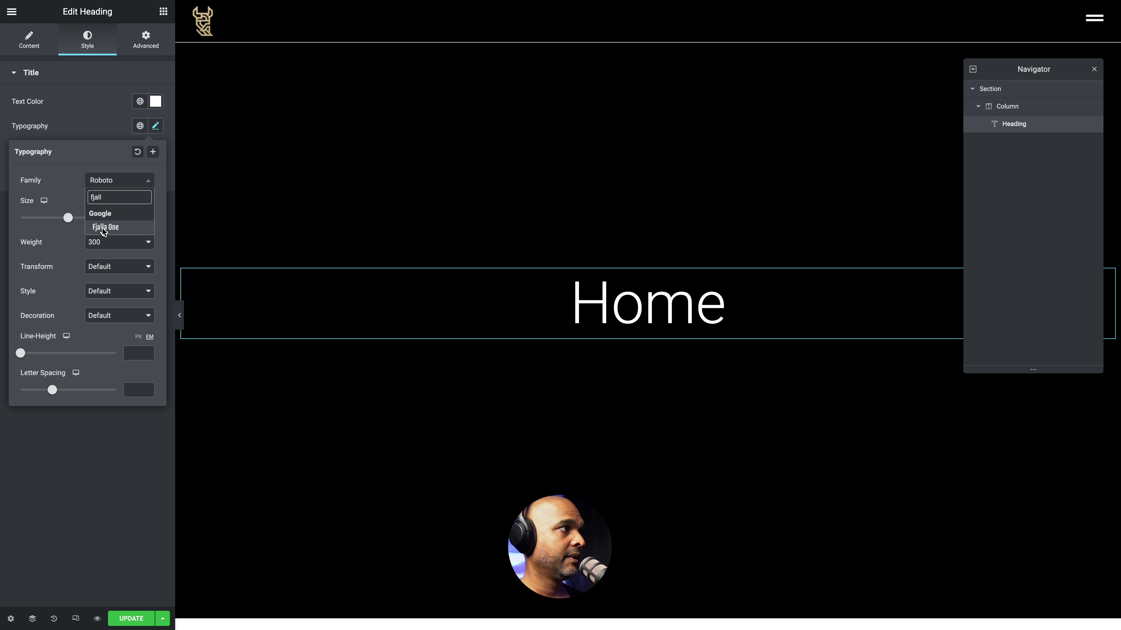
left_click(105, 228)
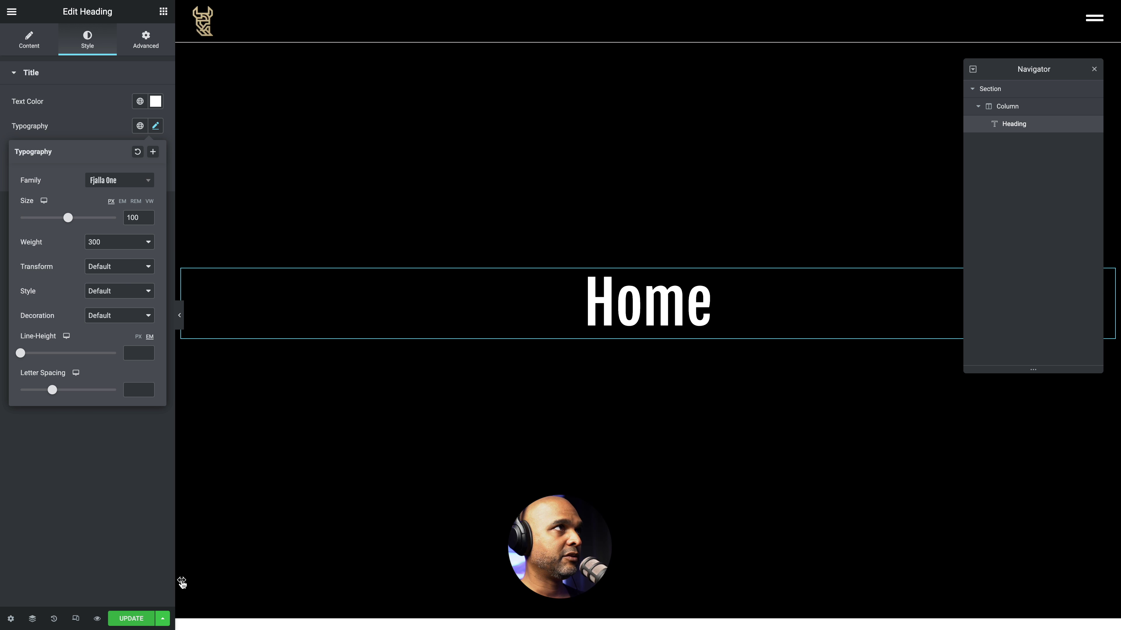
left_click(133, 619)
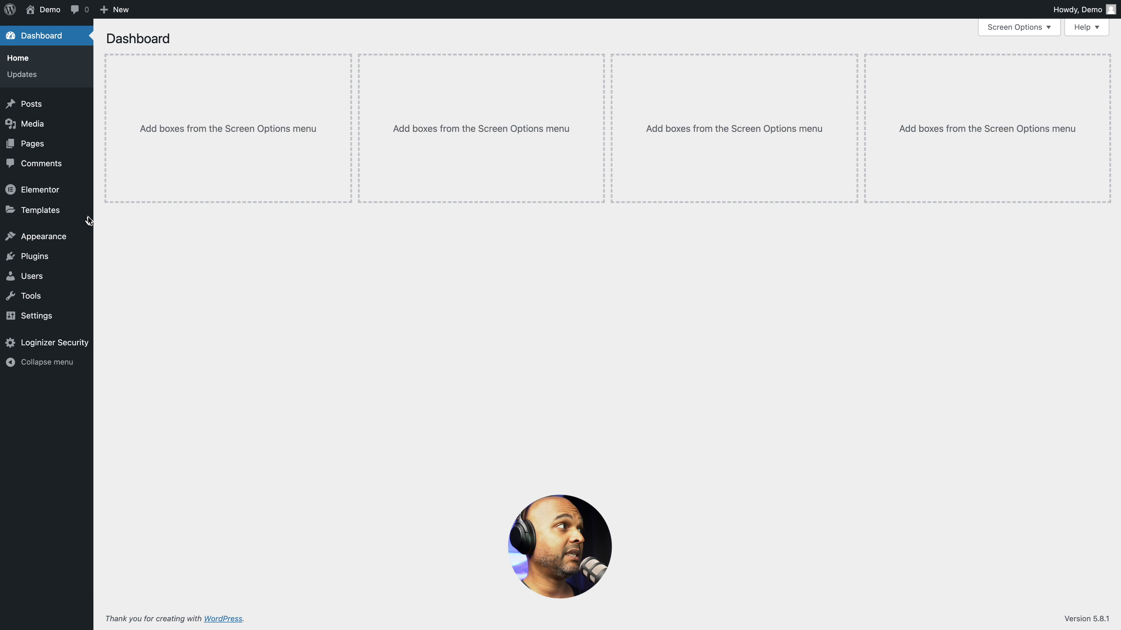
Create a new Popup template named "Popup: Menu Shifter" from the WordPress dashboard
mouse_move(29, 213)
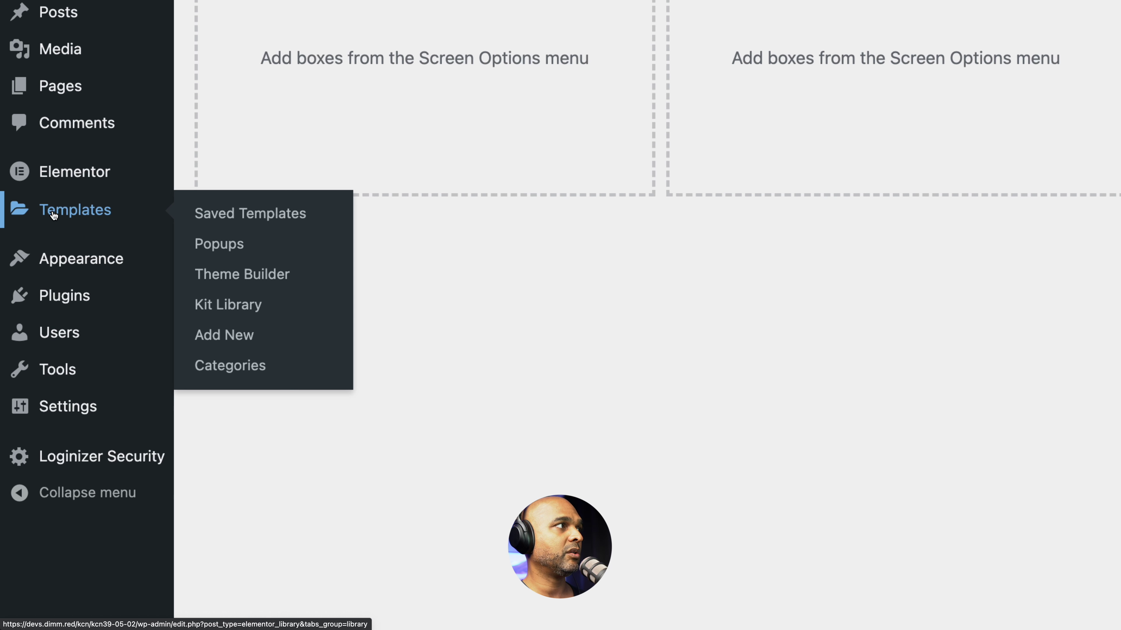
left_click(198, 243)
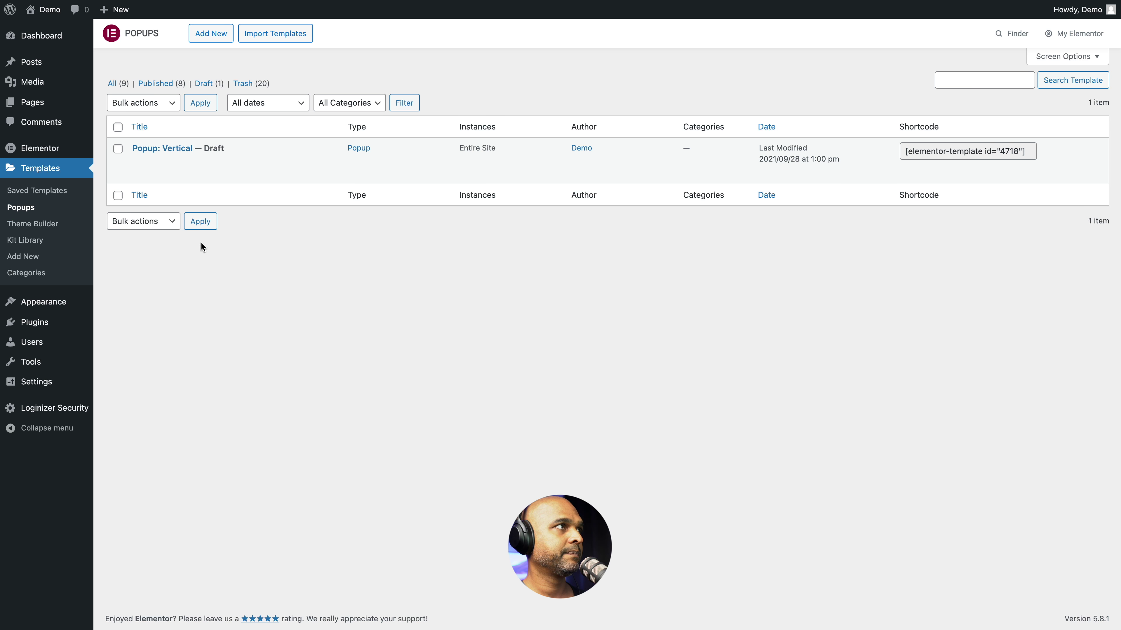
left_click(211, 34)
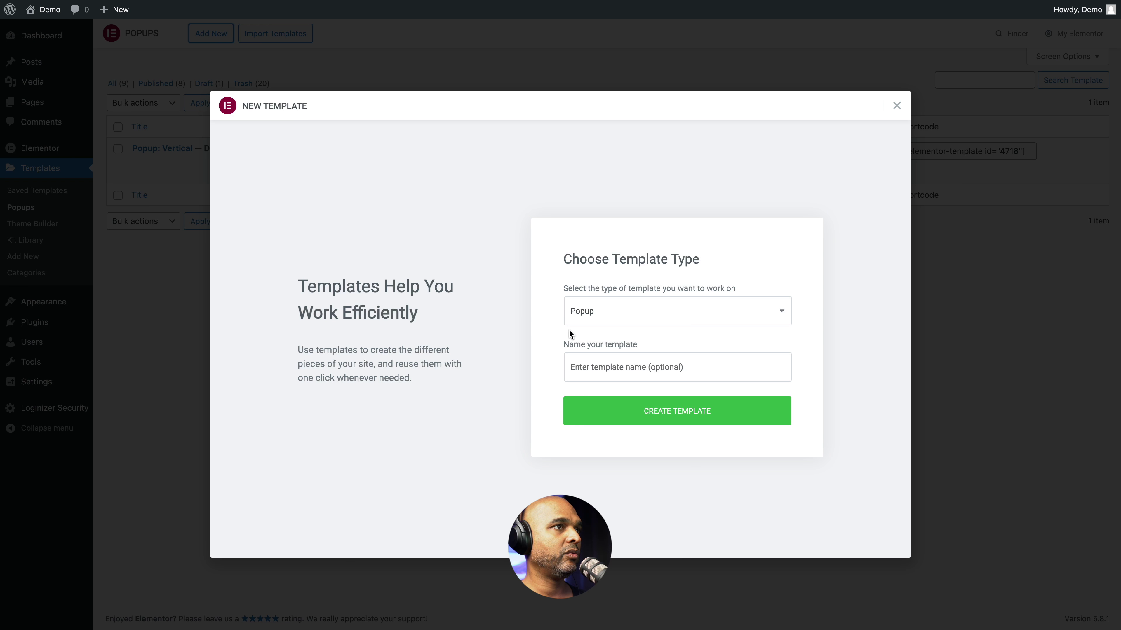
left_click(610, 311)
left_click(610, 311)
left_click(580, 368)
type("Popup: Menu Shifter")
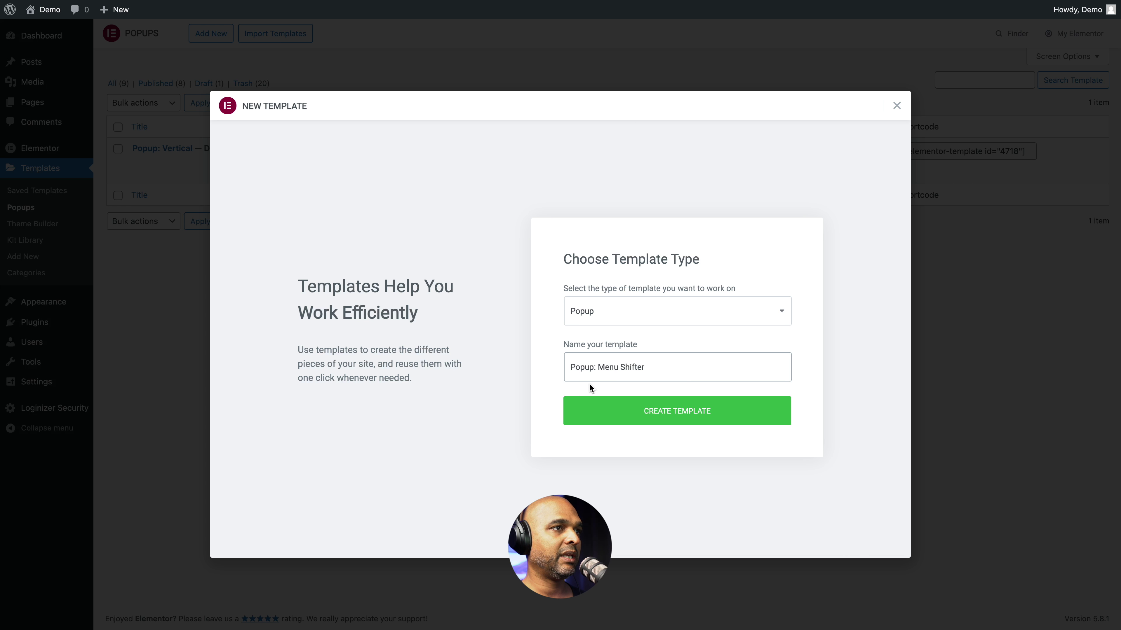
left_click(681, 419)
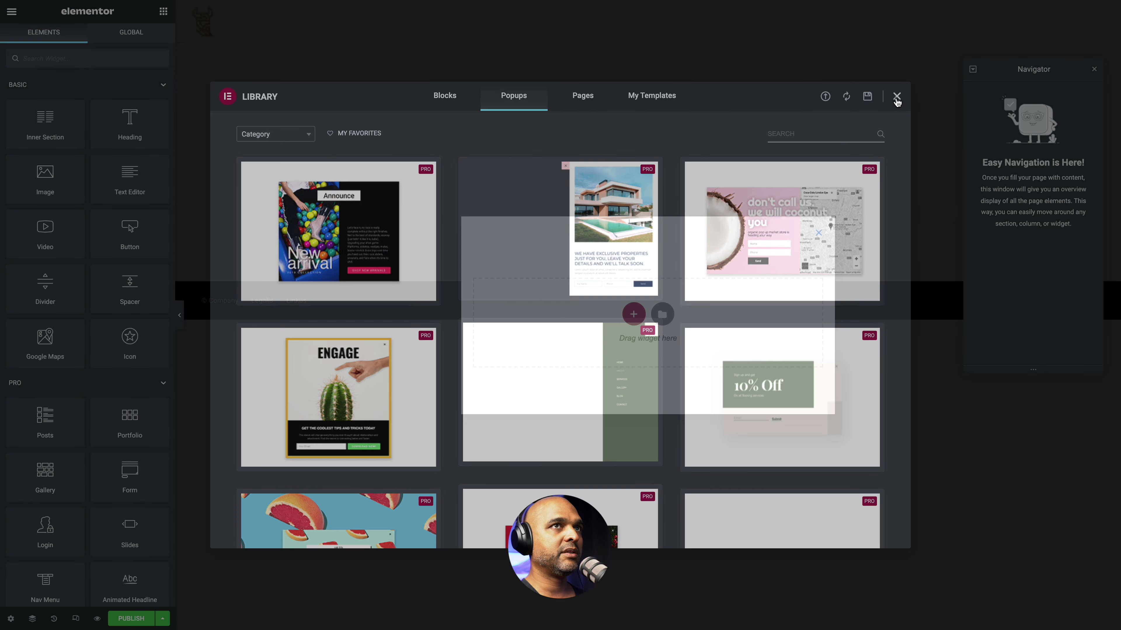
Dismiss the template library and add a single-column section to the empty popup
left_click(896, 97)
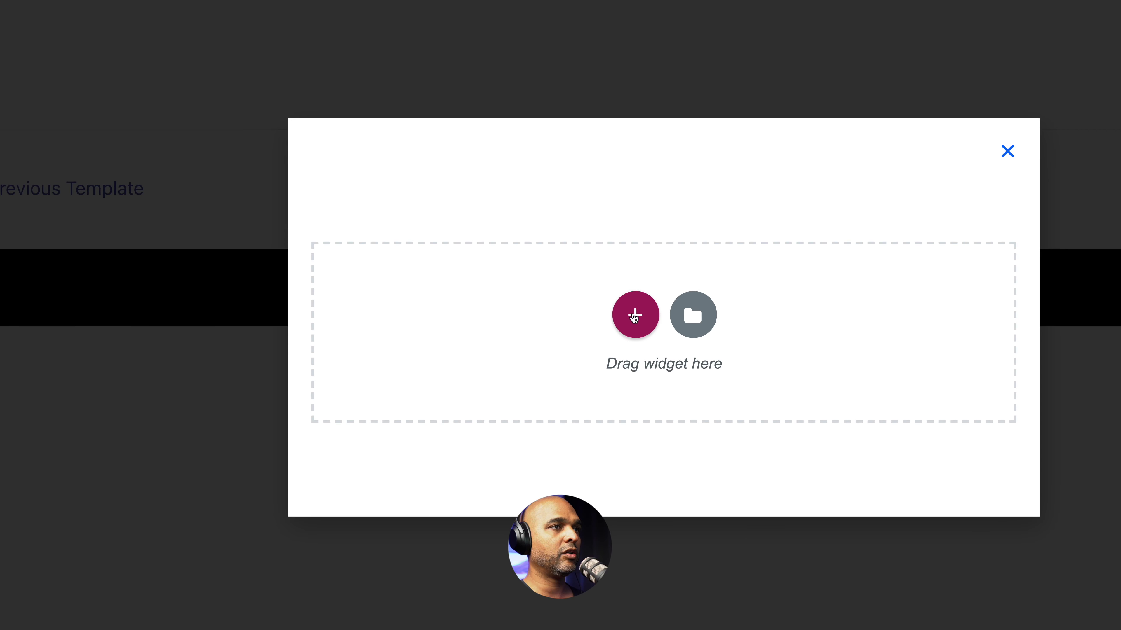
left_click(633, 314)
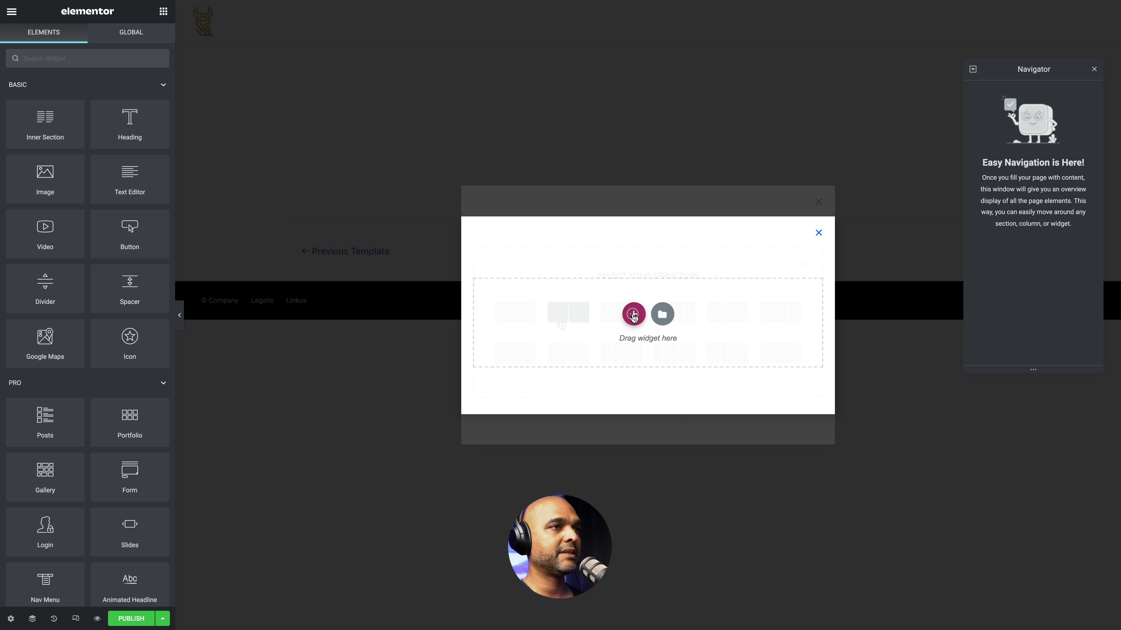
left_click(525, 319)
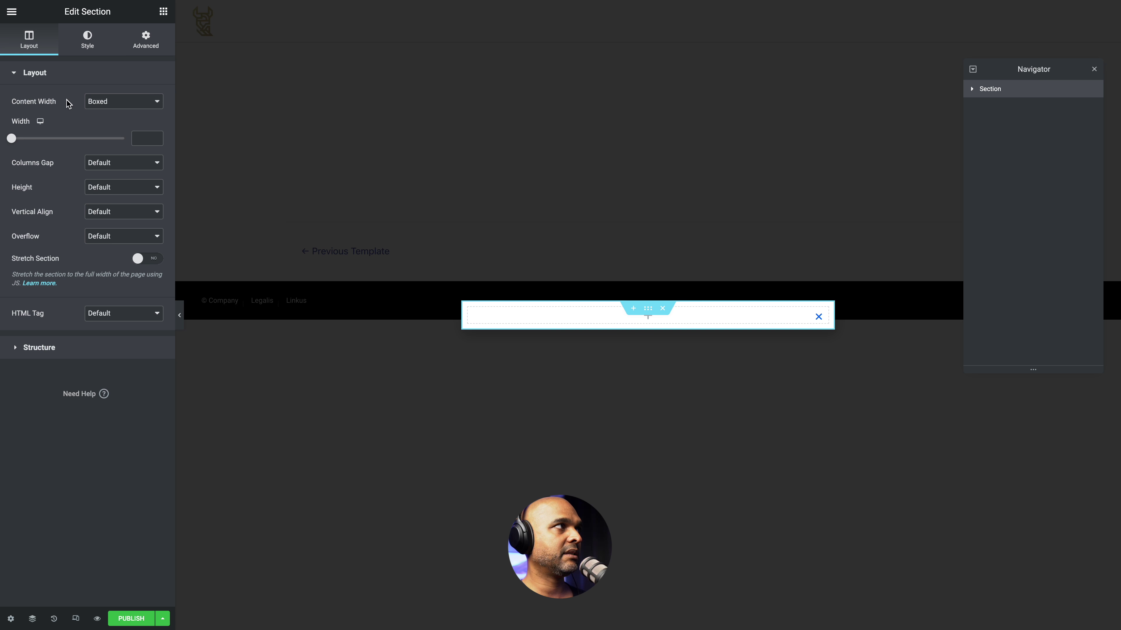
Set the section's content width to Full Width and its height to a minimum of 100 VH
left_click(101, 106)
left_click(103, 113)
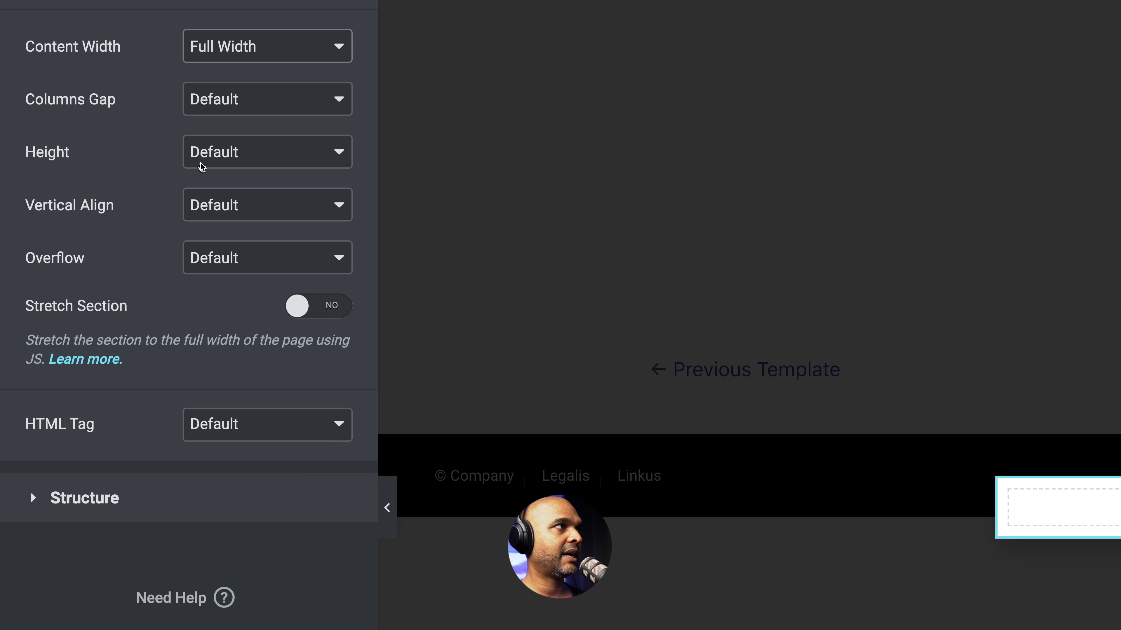
left_click(94, 153)
left_click(204, 176)
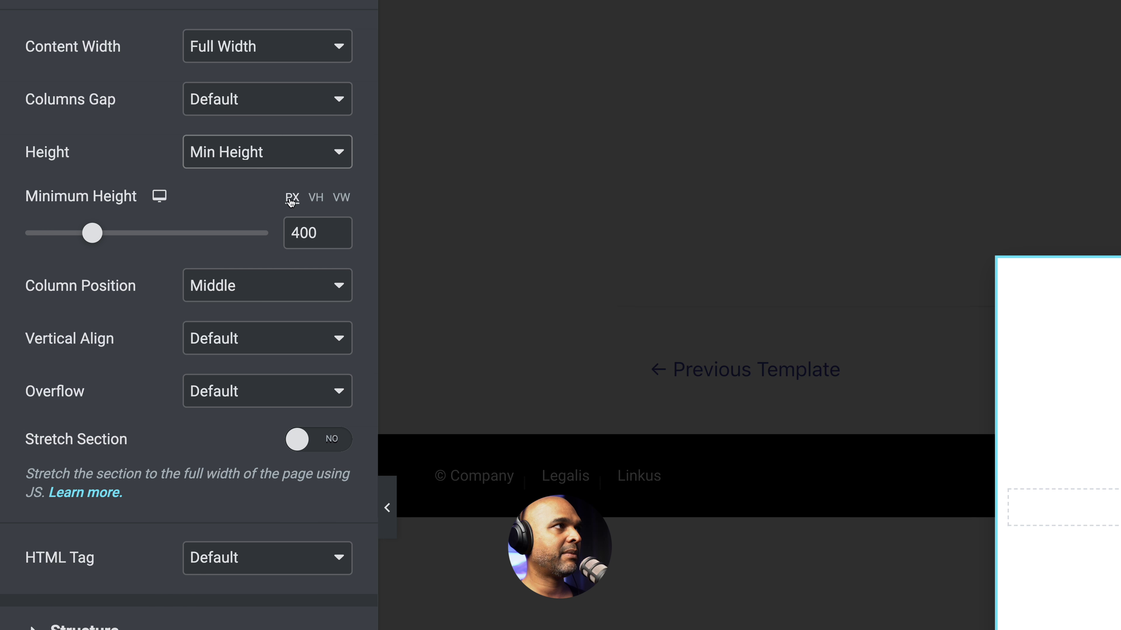
left_click(315, 197)
double_click(302, 226)
type("100")
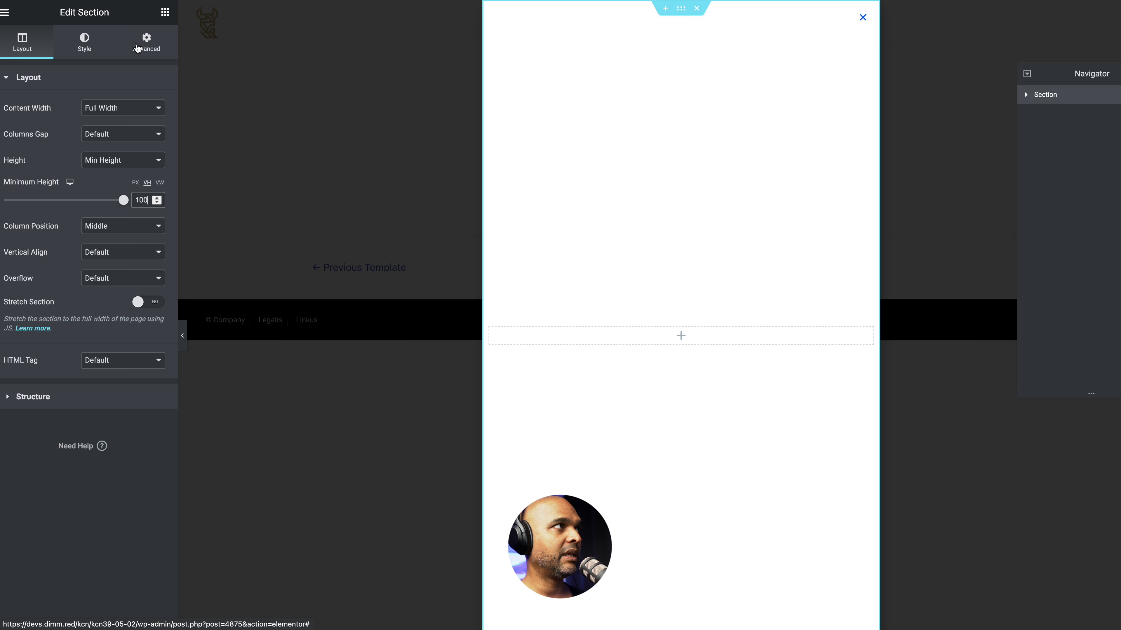
Unlink the section's margin and padding values, with 0 for top and bottom margin and 0 for padding on all sides
left_click(138, 48)
left_click(141, 115)
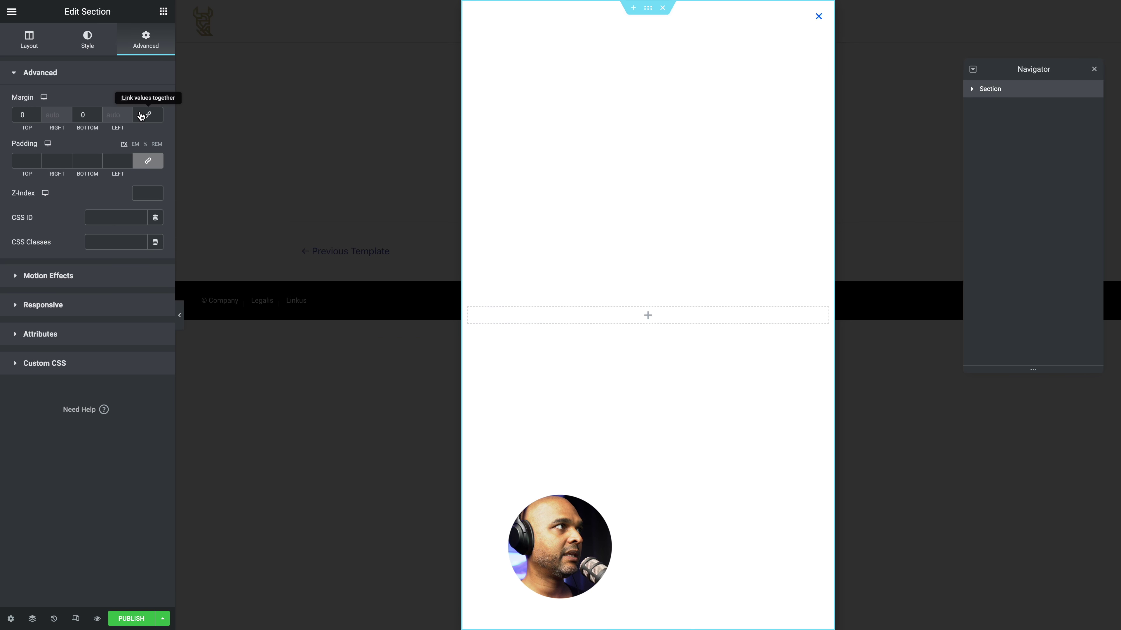
left_click(145, 162)
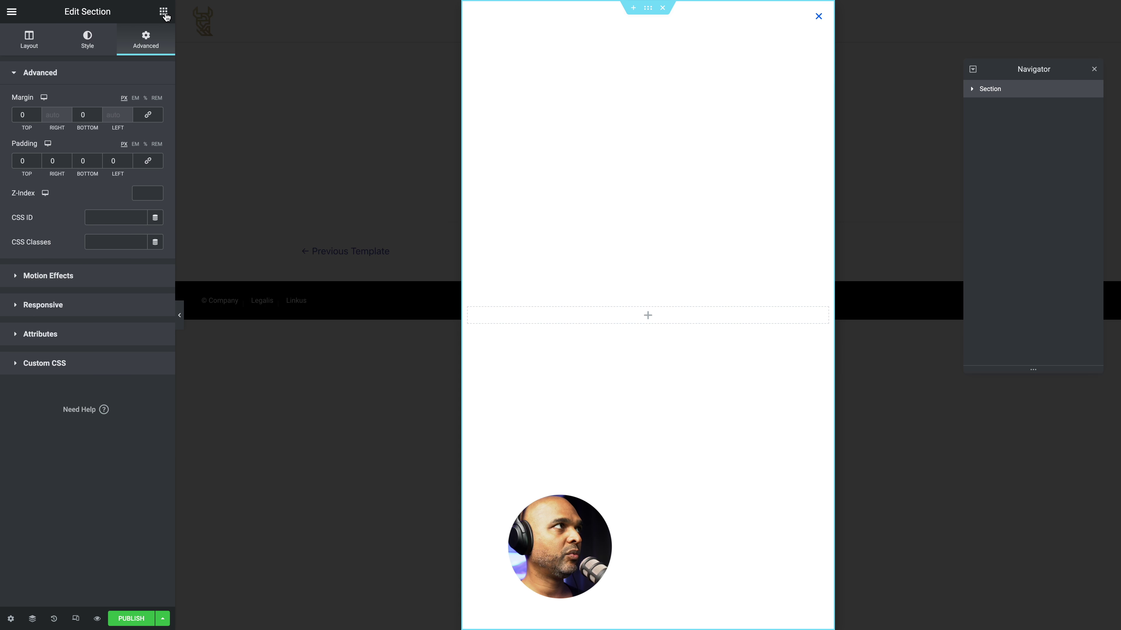
Add an HTML widget to the section's column and duplicate it
left_click(163, 12)
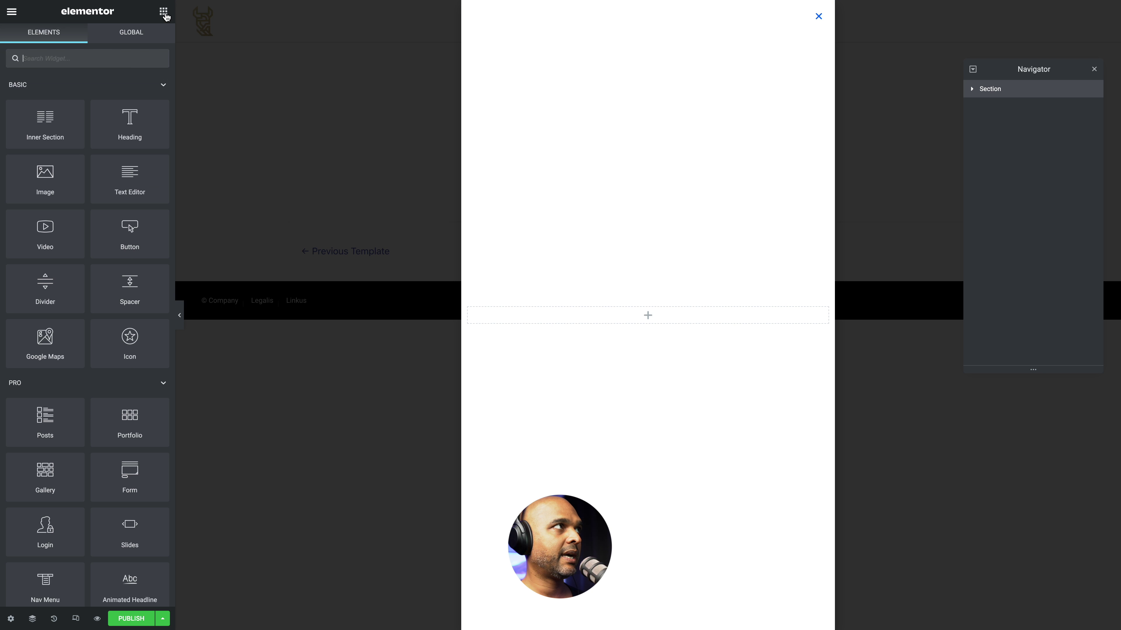
type("html")
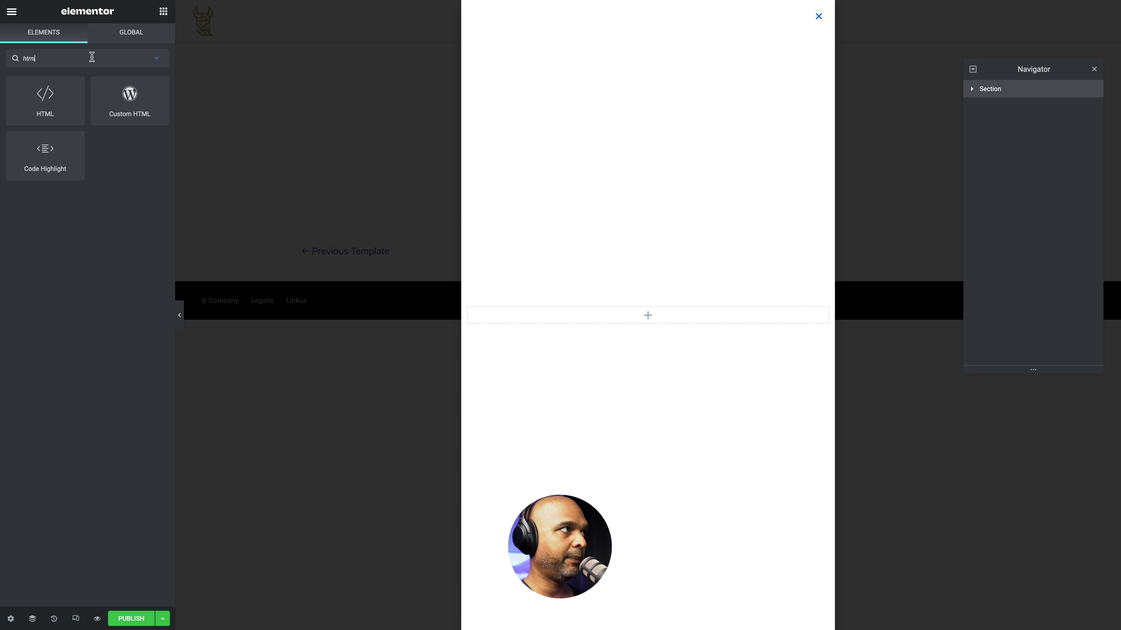
left_click_drag(41, 101, 538, 319)
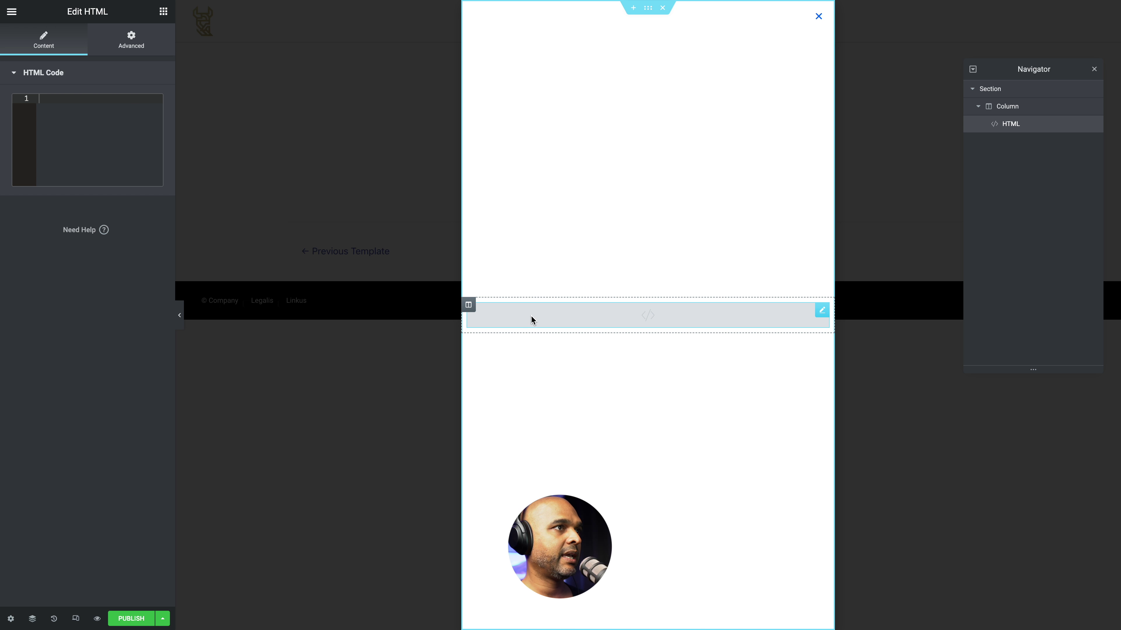
right_click(821, 315)
left_click(838, 340)
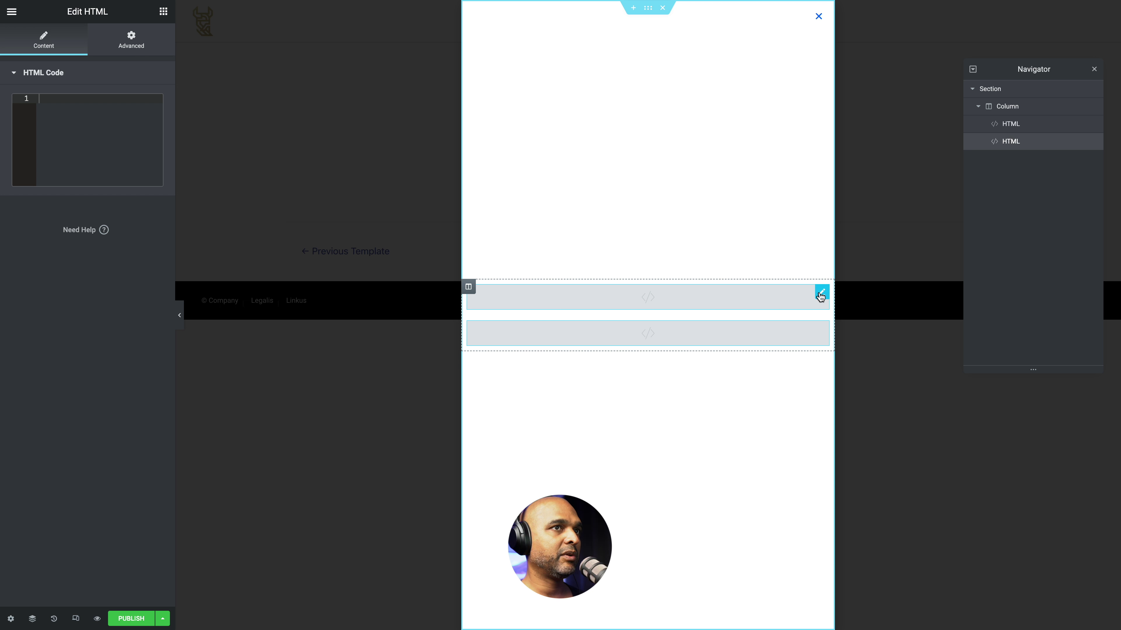
Copy all the code of 01 - HTML.html from the code editor into the first HTML widget
left_click(821, 295)
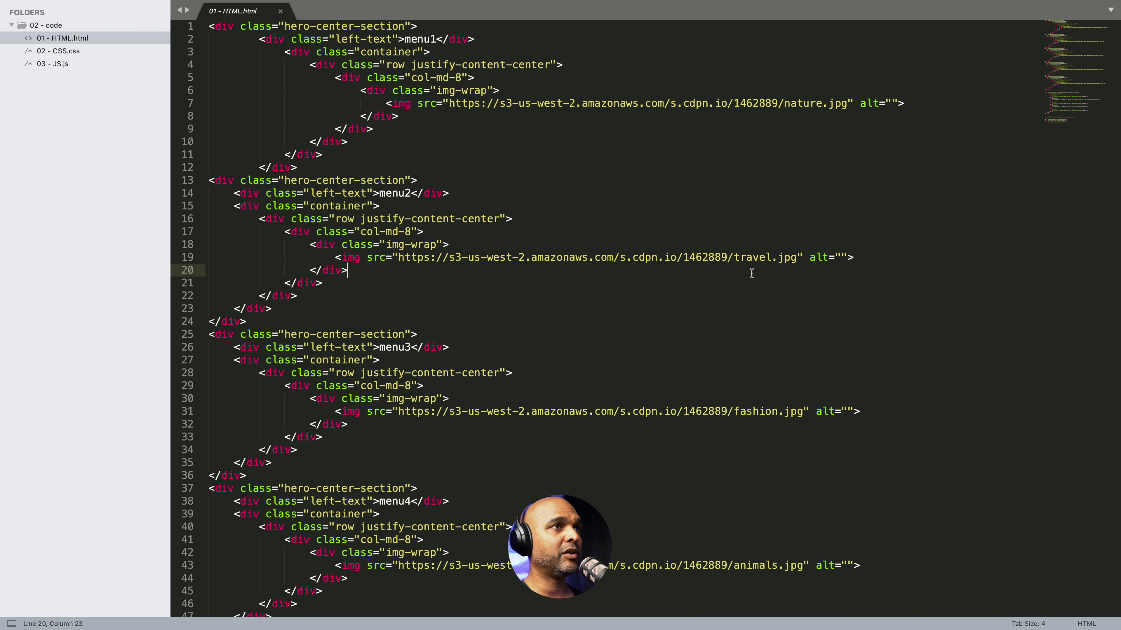
key("super+a")
key("super+c")
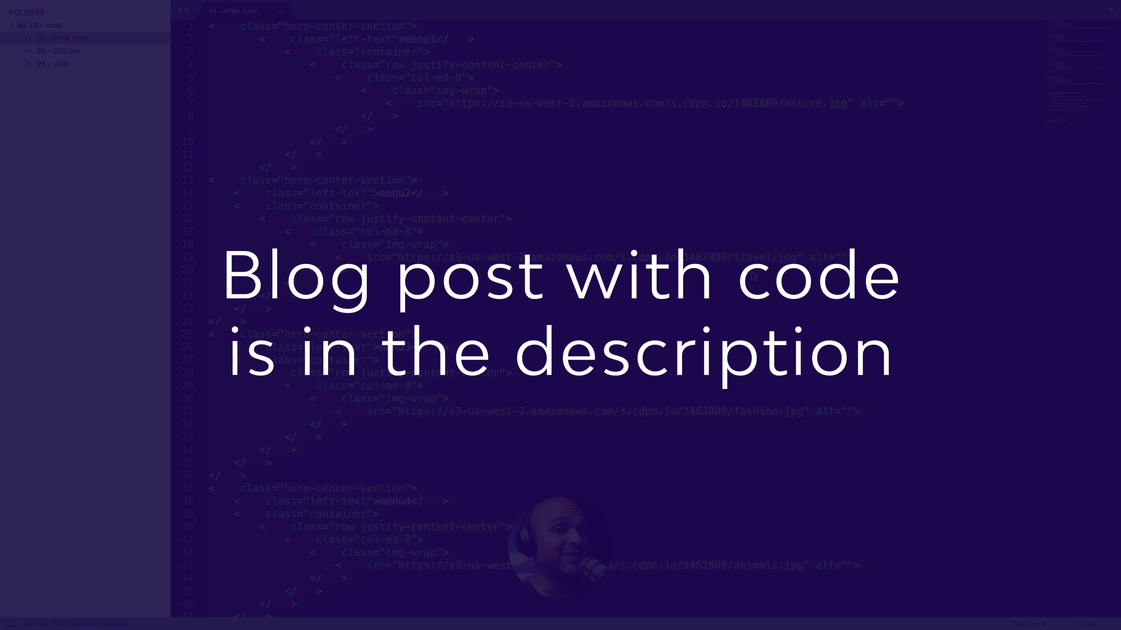
key("ctrl+Left")
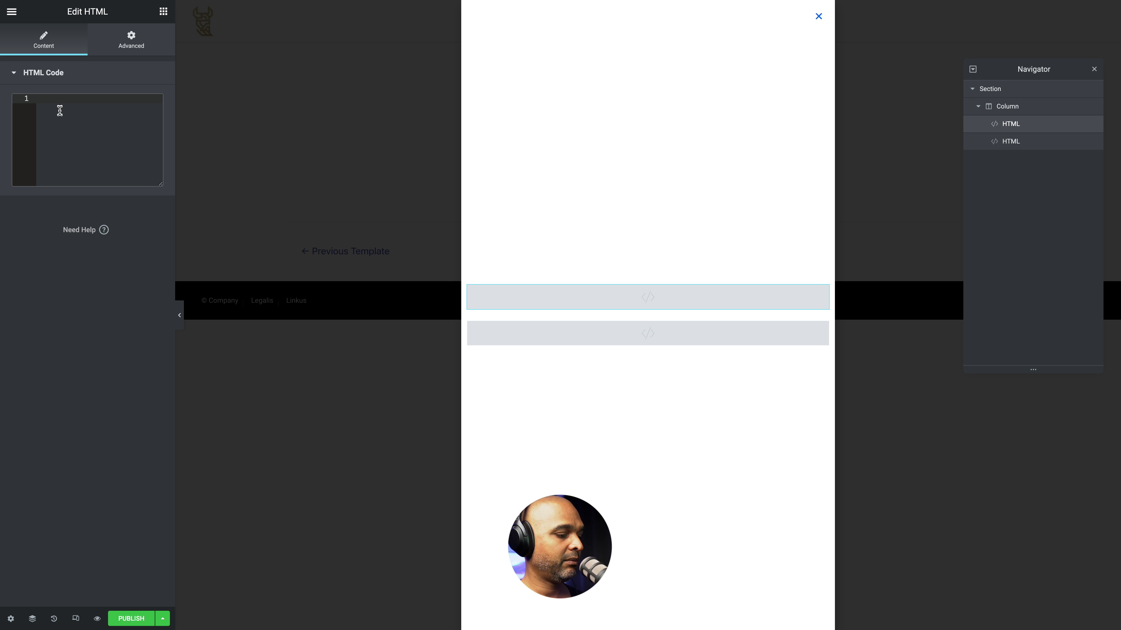
key("super+v")
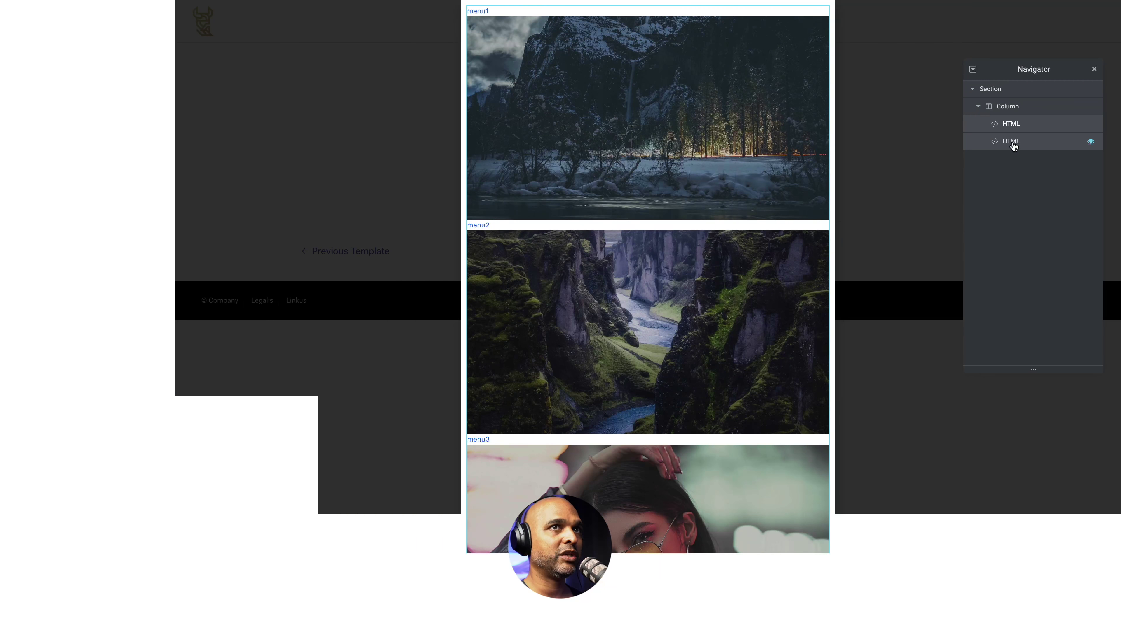
Copy all the code of 03 - JS.js from the code editor into the second HTML widget
left_click(1012, 143)
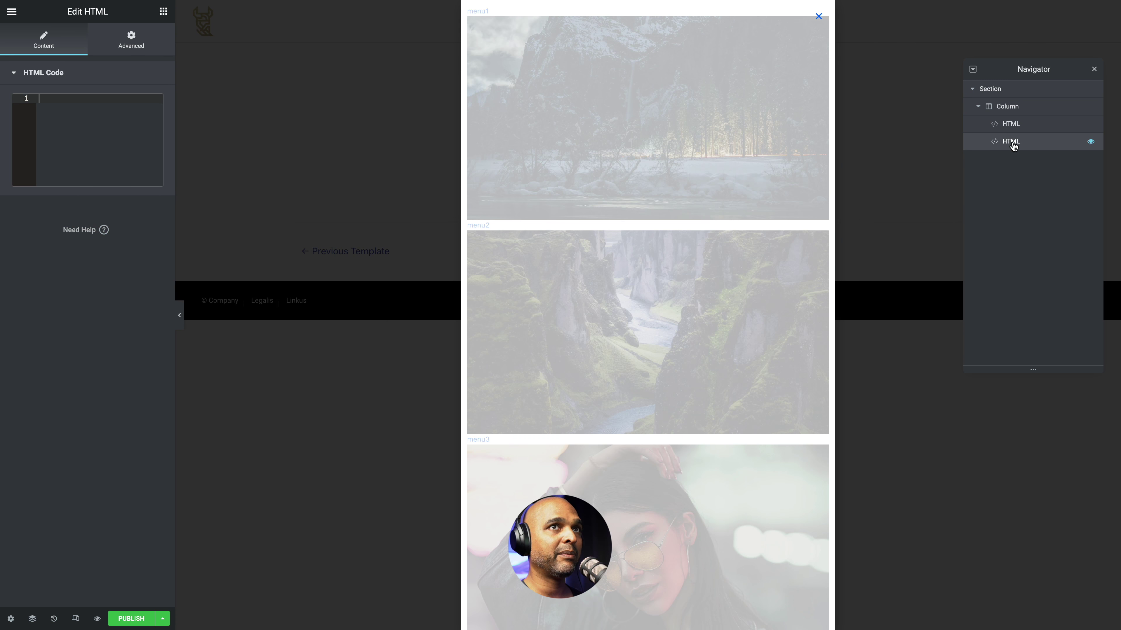
scroll(1003, 147, "up", 5)
scroll(1003, 148, "down", 5)
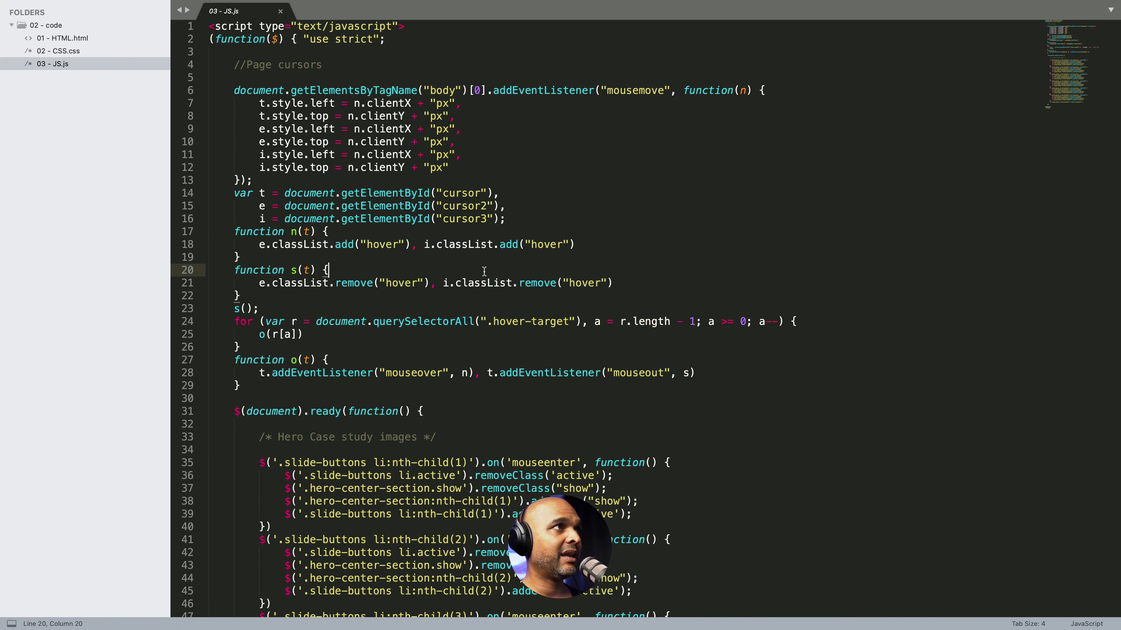
key("super+a")
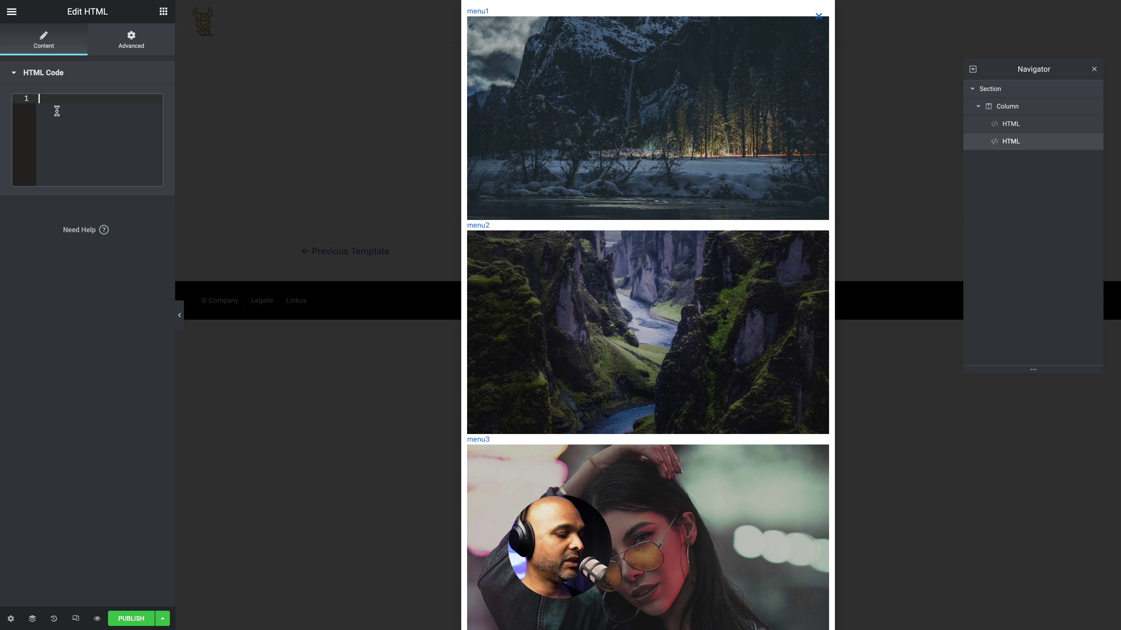
key("ctrl+v")
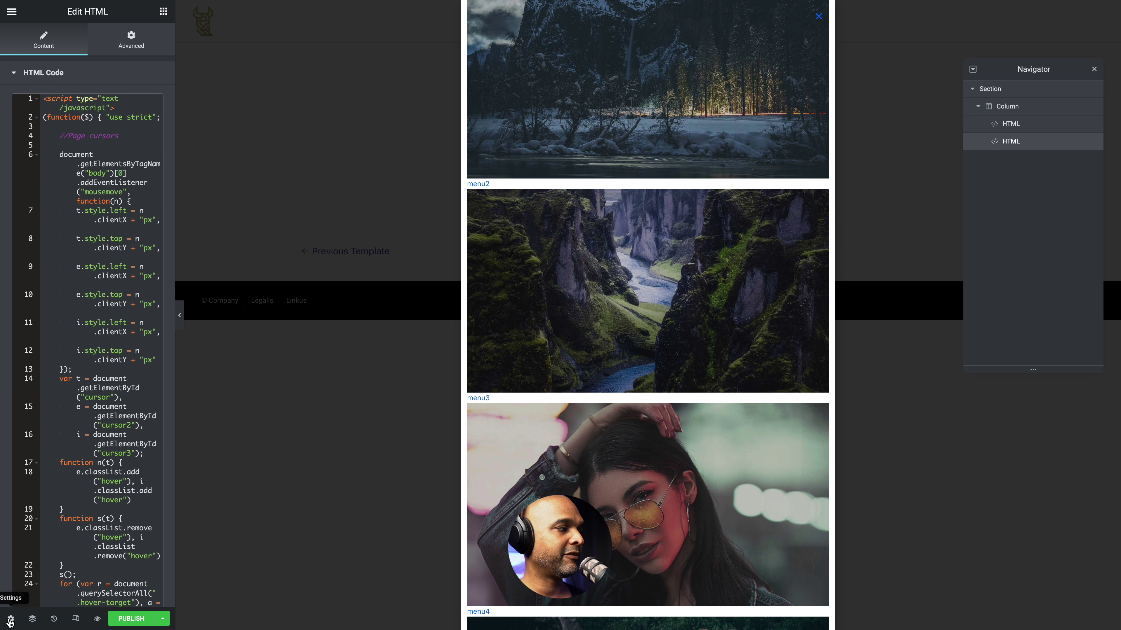
Set the popup's width to 100 VW, height to Fit To Screen and content position to Top, and hide its overlay
left_click(9, 620)
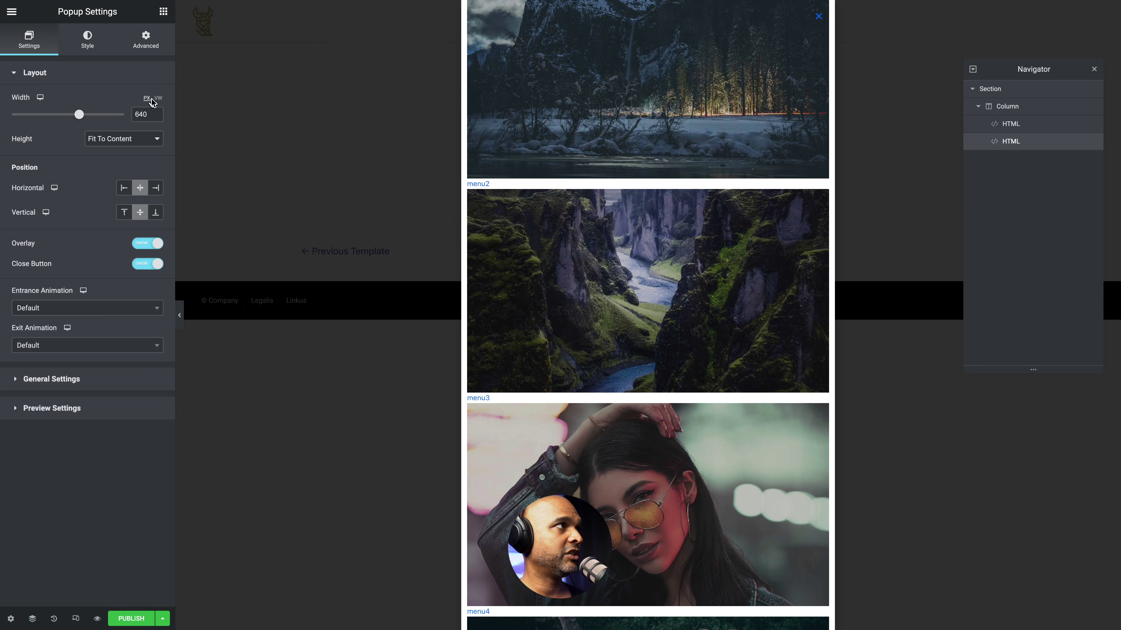
left_click(157, 98)
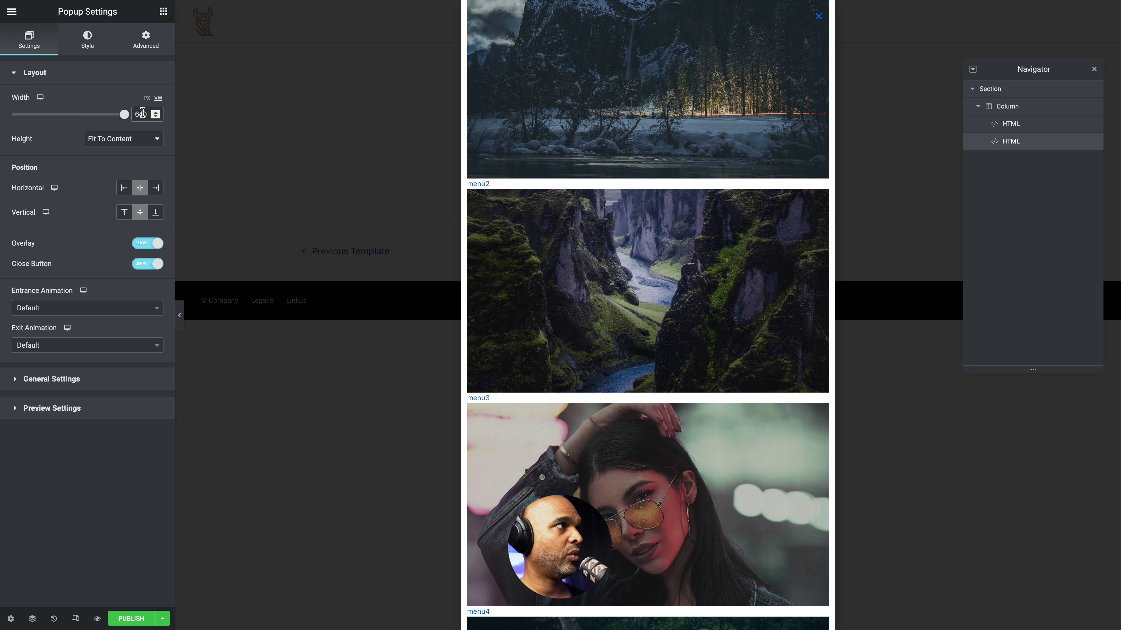
type("100")
left_click(124, 139)
left_click(110, 152)
left_click(124, 164)
left_click(110, 163)
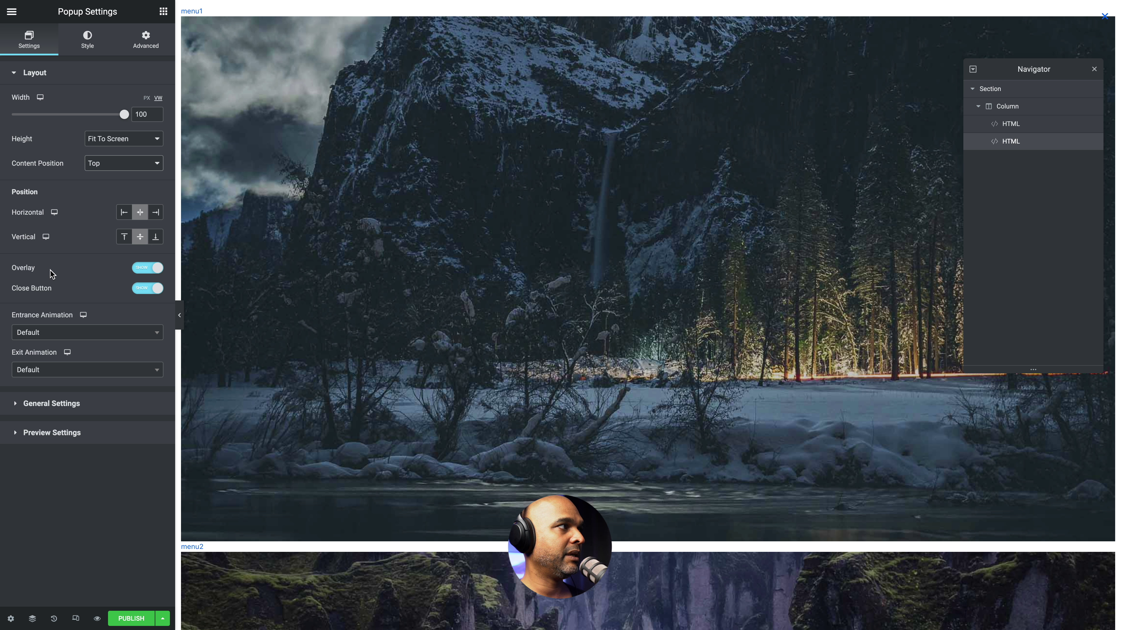
left_click(146, 268)
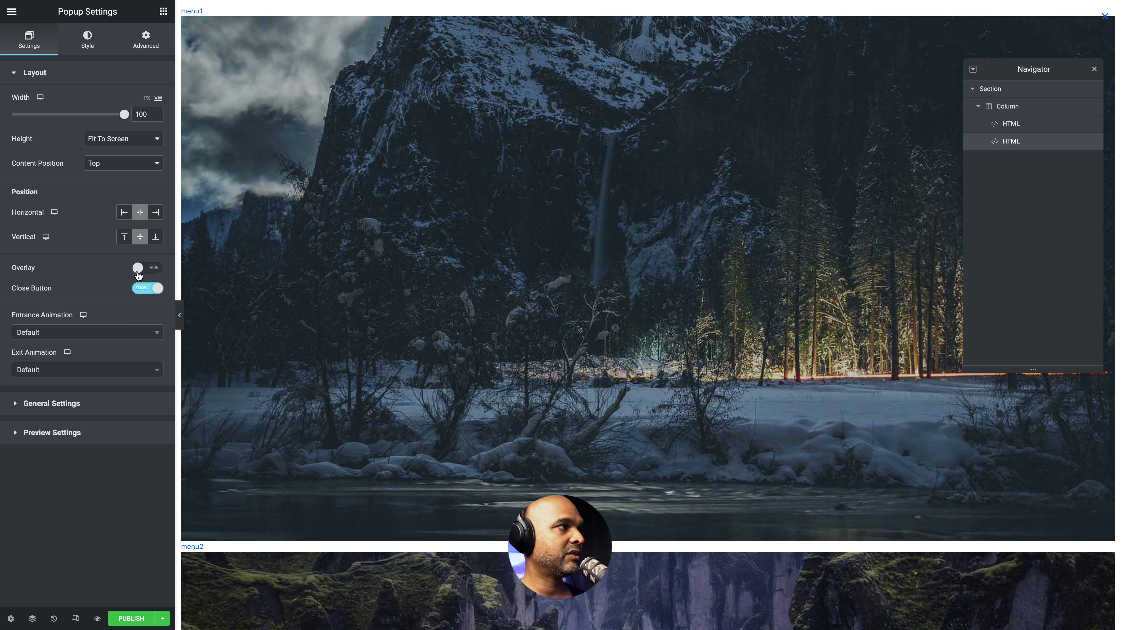